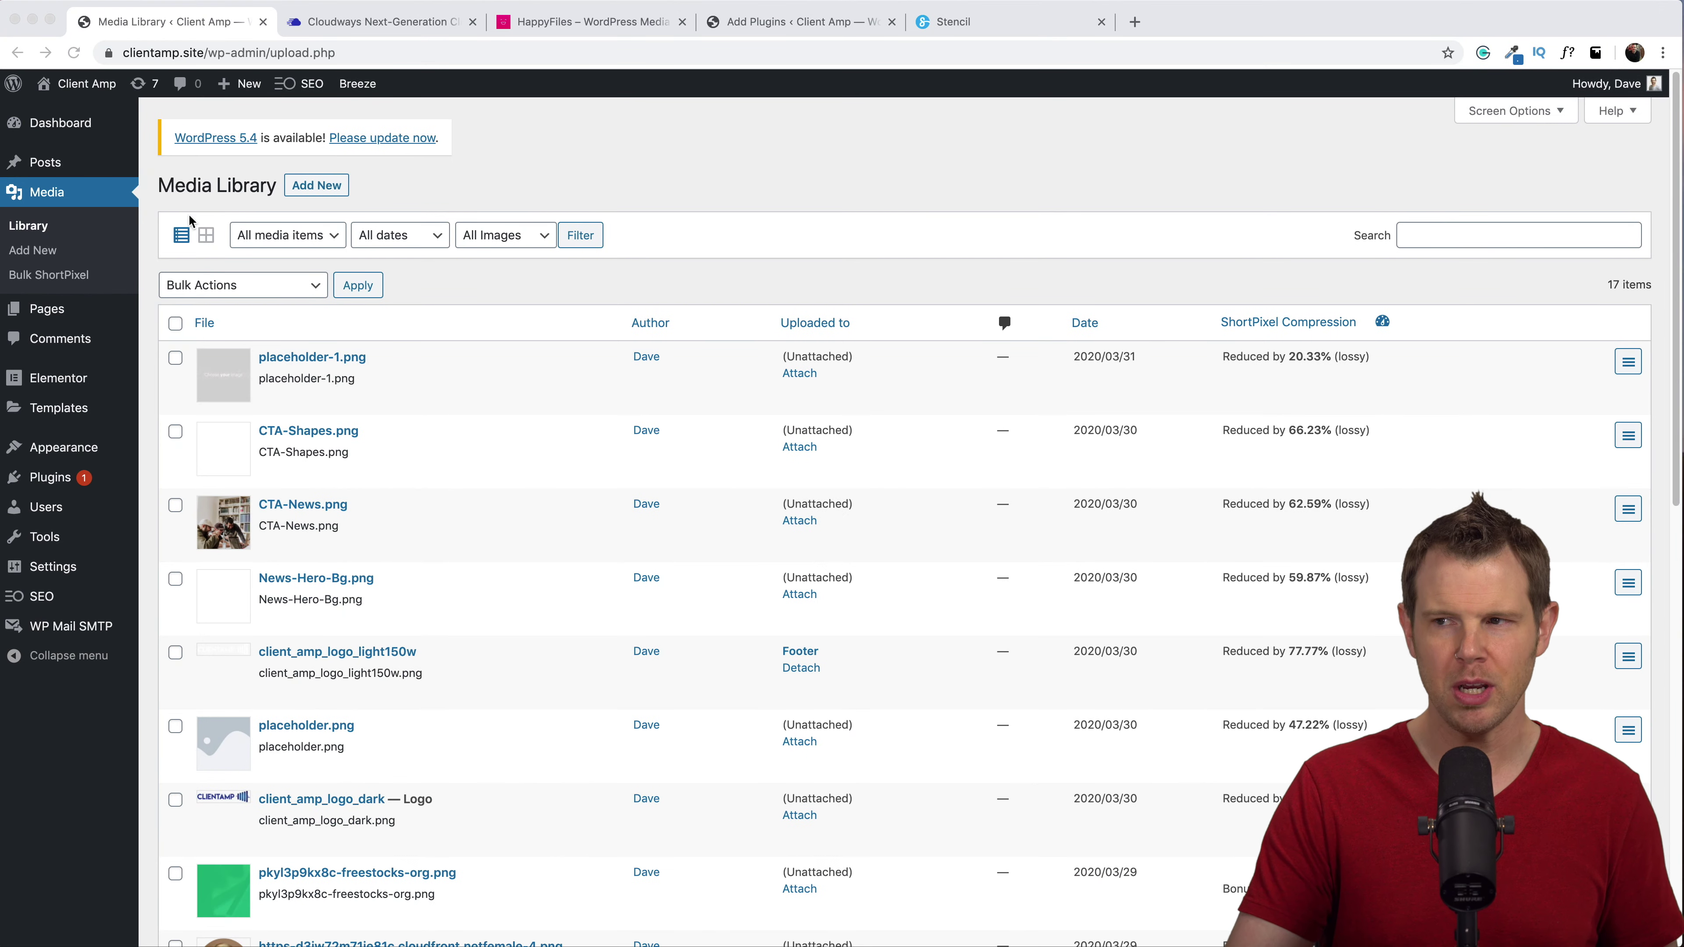
# Upload the images Icons-PT-12, Icons-PT-01, Icons-PT-02, Icons-PT-10 and Icons-PT-11 to the media library
pyautogui.click(316, 187)
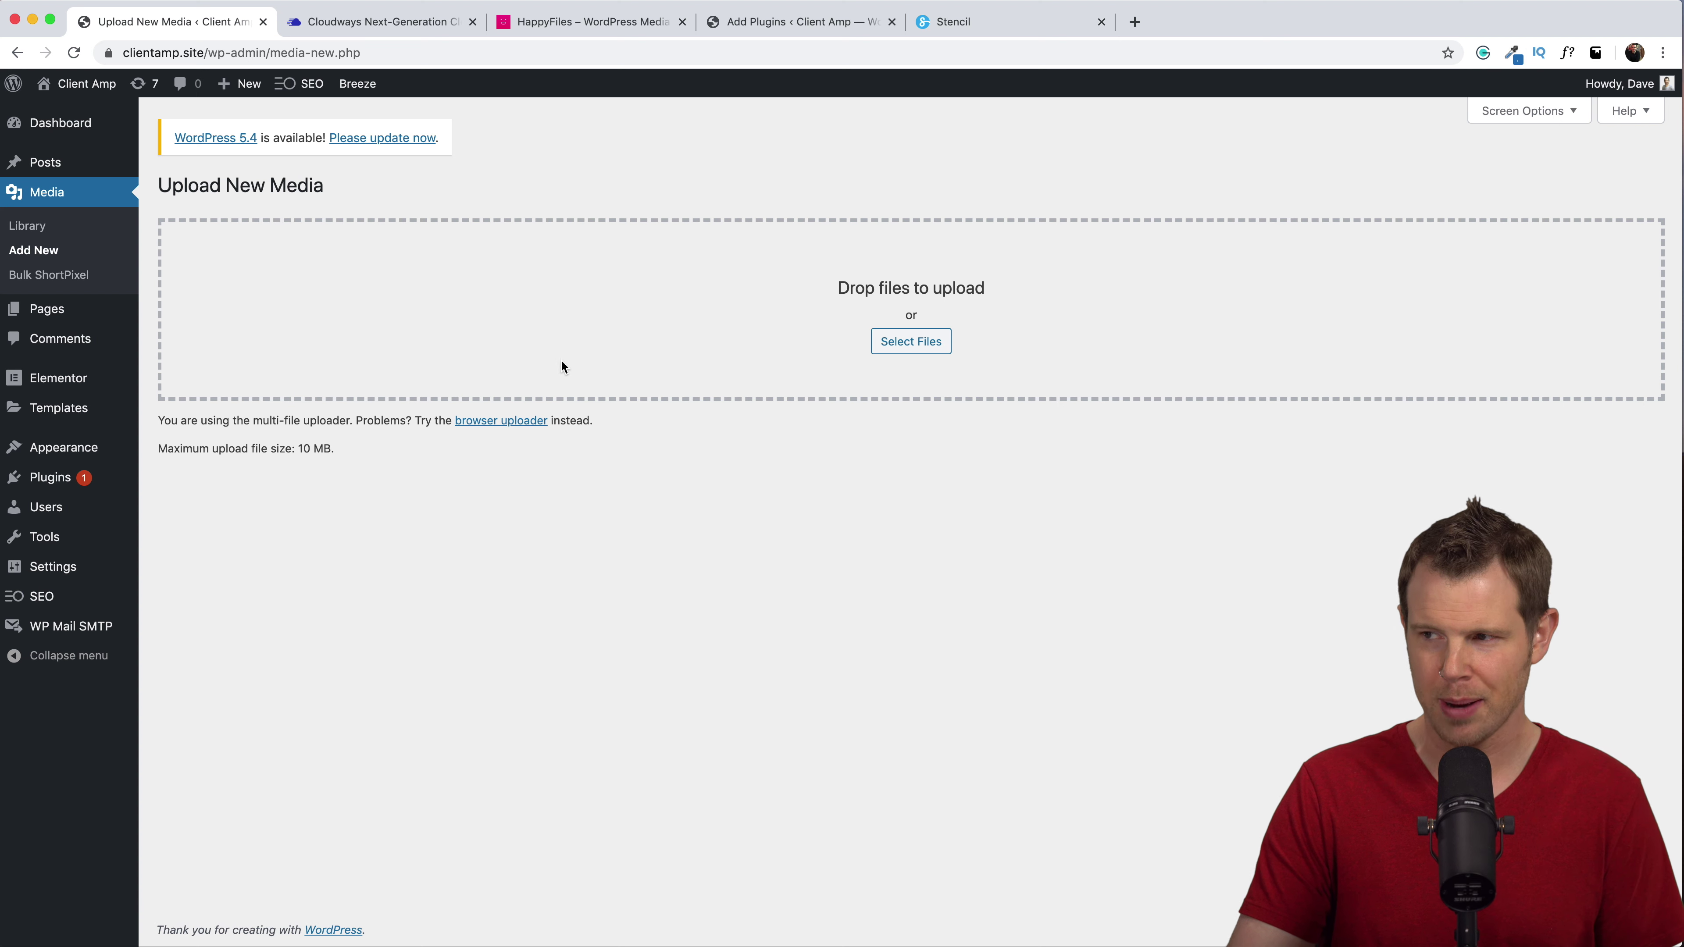
pyautogui.moveTo(1509, 221); pyautogui.dragTo(864, 300)
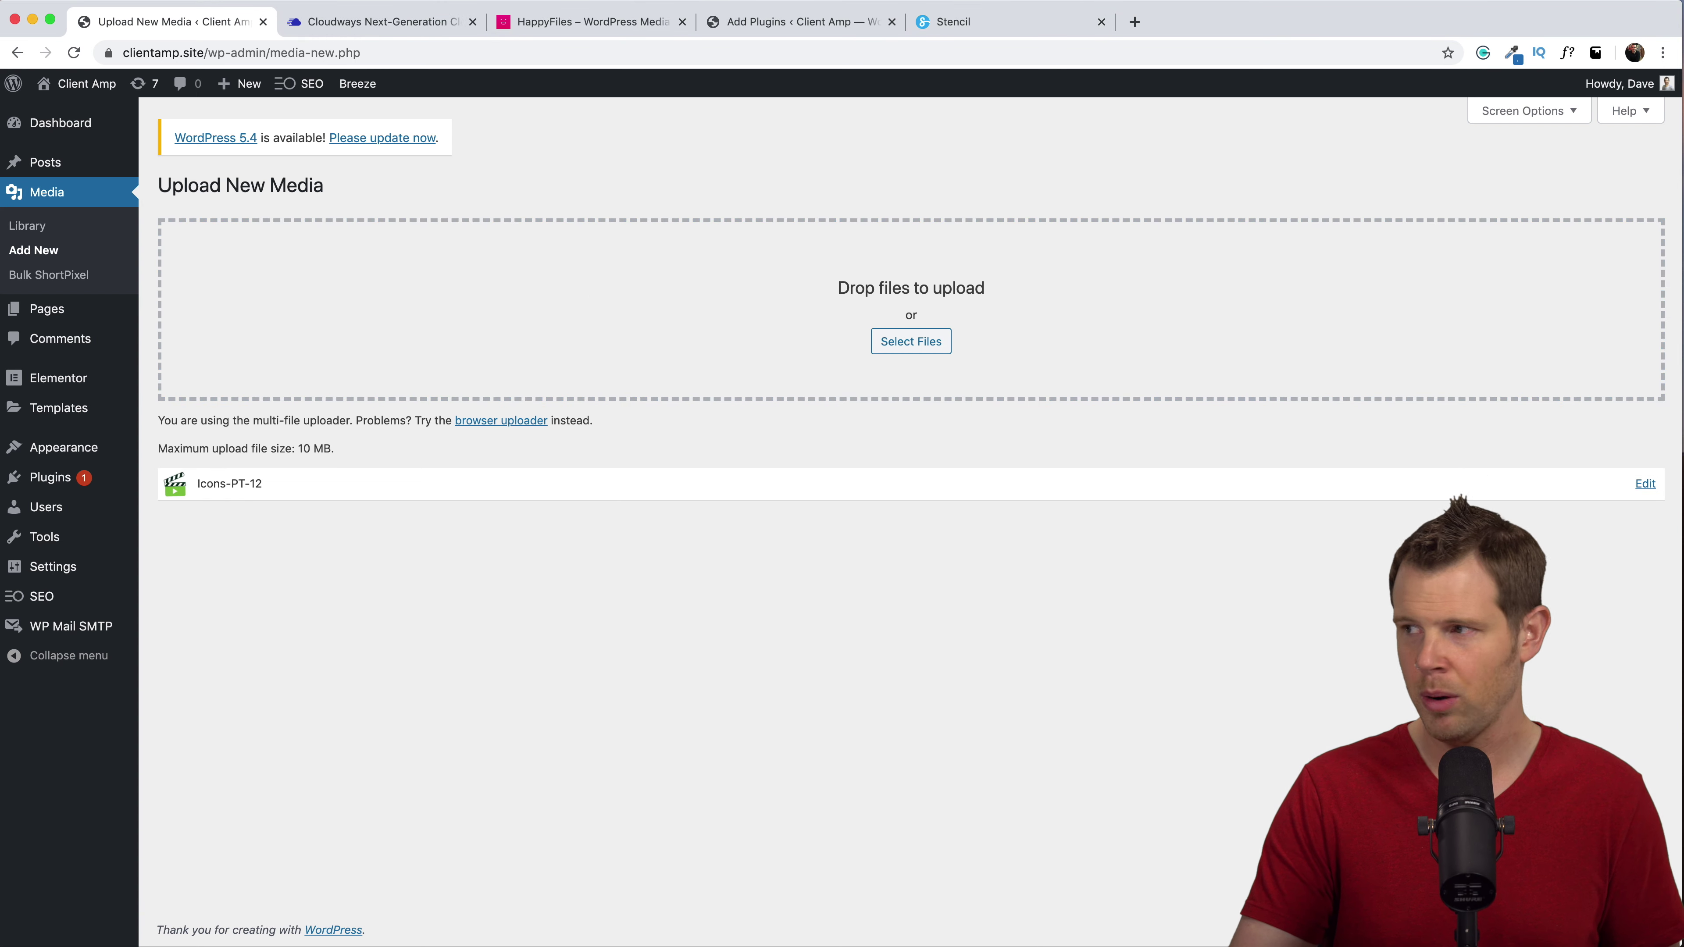
pyautogui.moveTo(1060, 364); pyautogui.dragTo(862, 262)
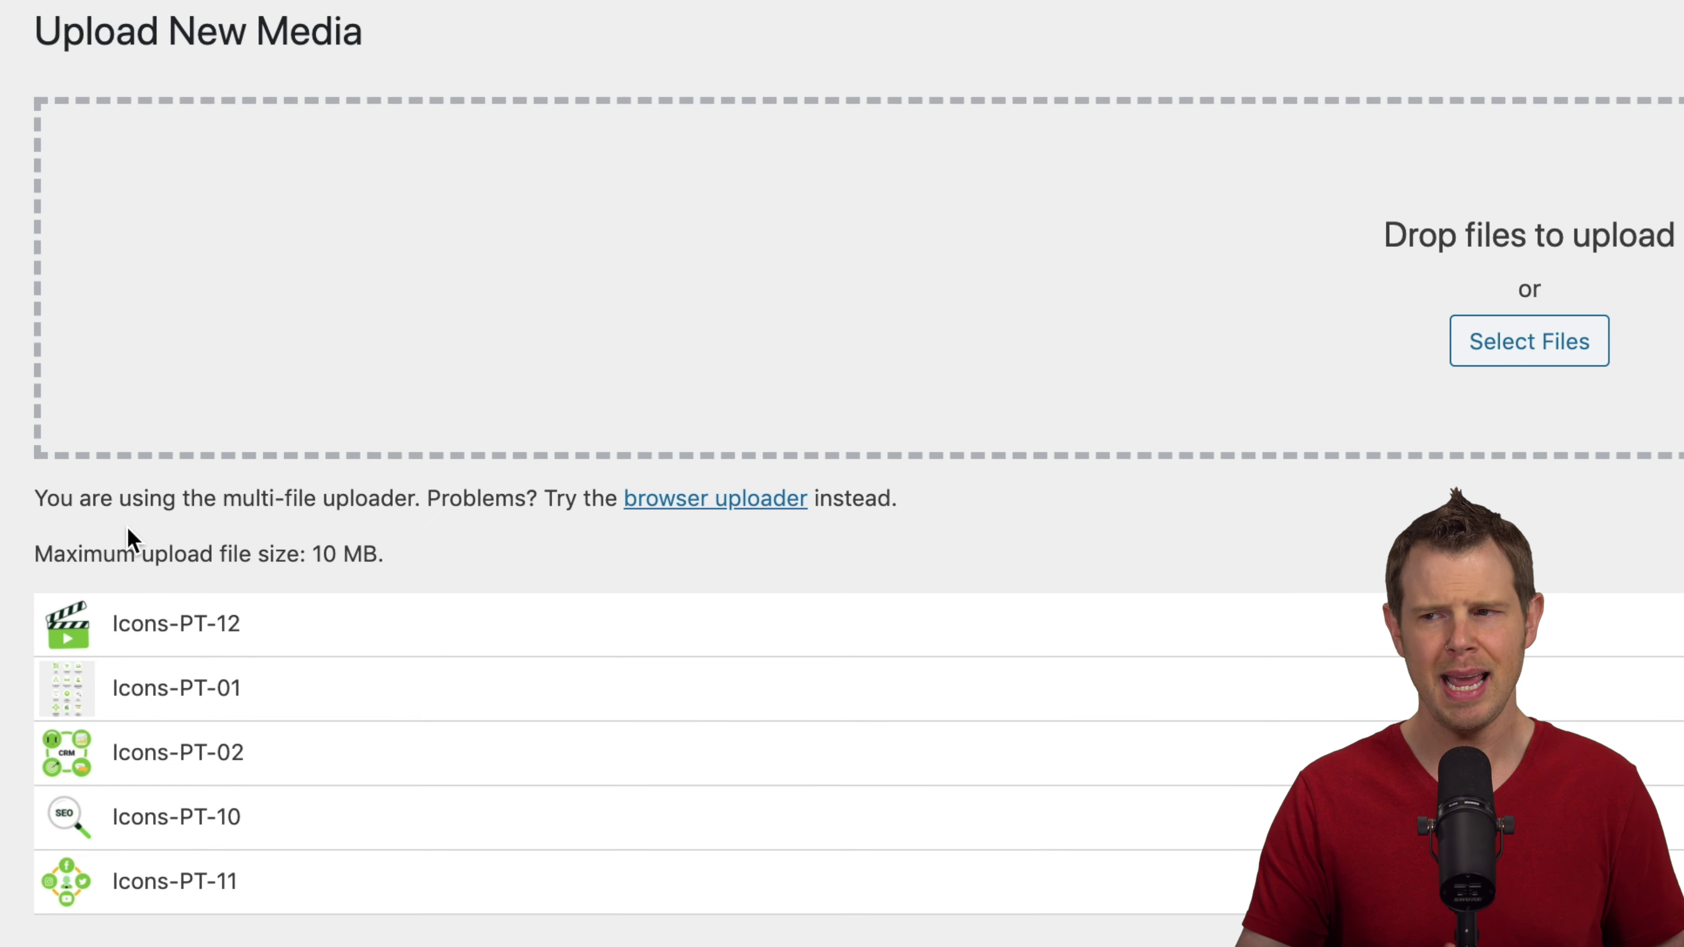
# Switch to Cloudways, set the Test server's upload size to 256 MB, save it, and reload the WordPress media upload page
pyautogui.moveTo(313, 556); pyautogui.dragTo(394, 572)
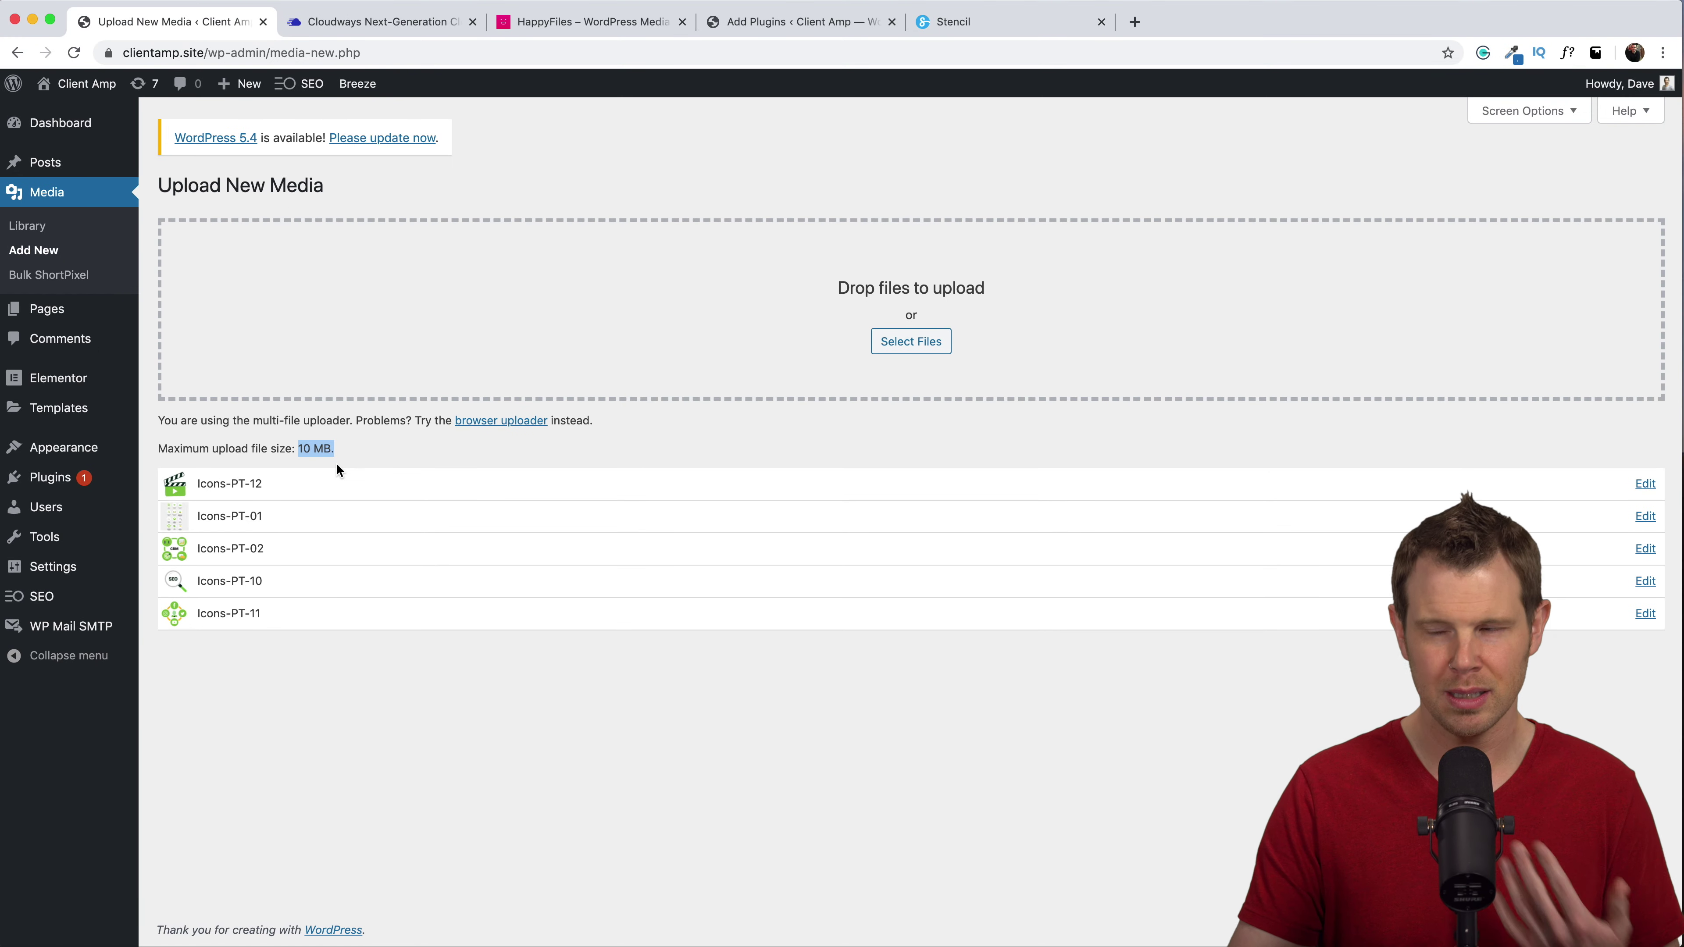
pyautogui.click(386, 22)
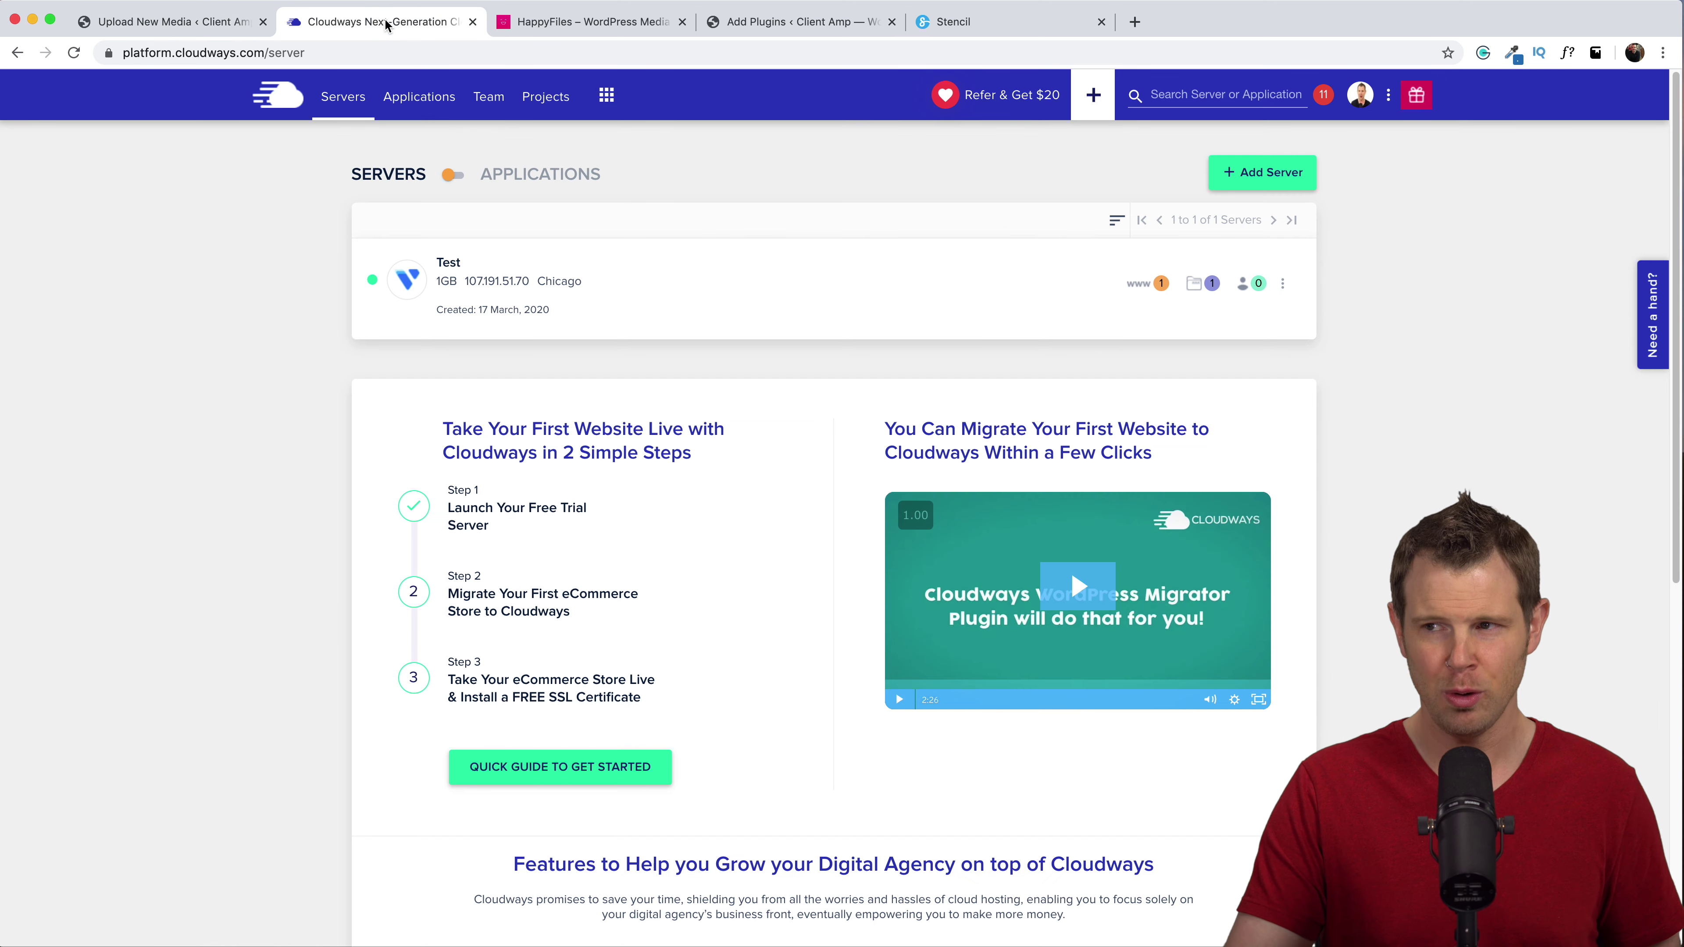
pyautogui.click(473, 274)
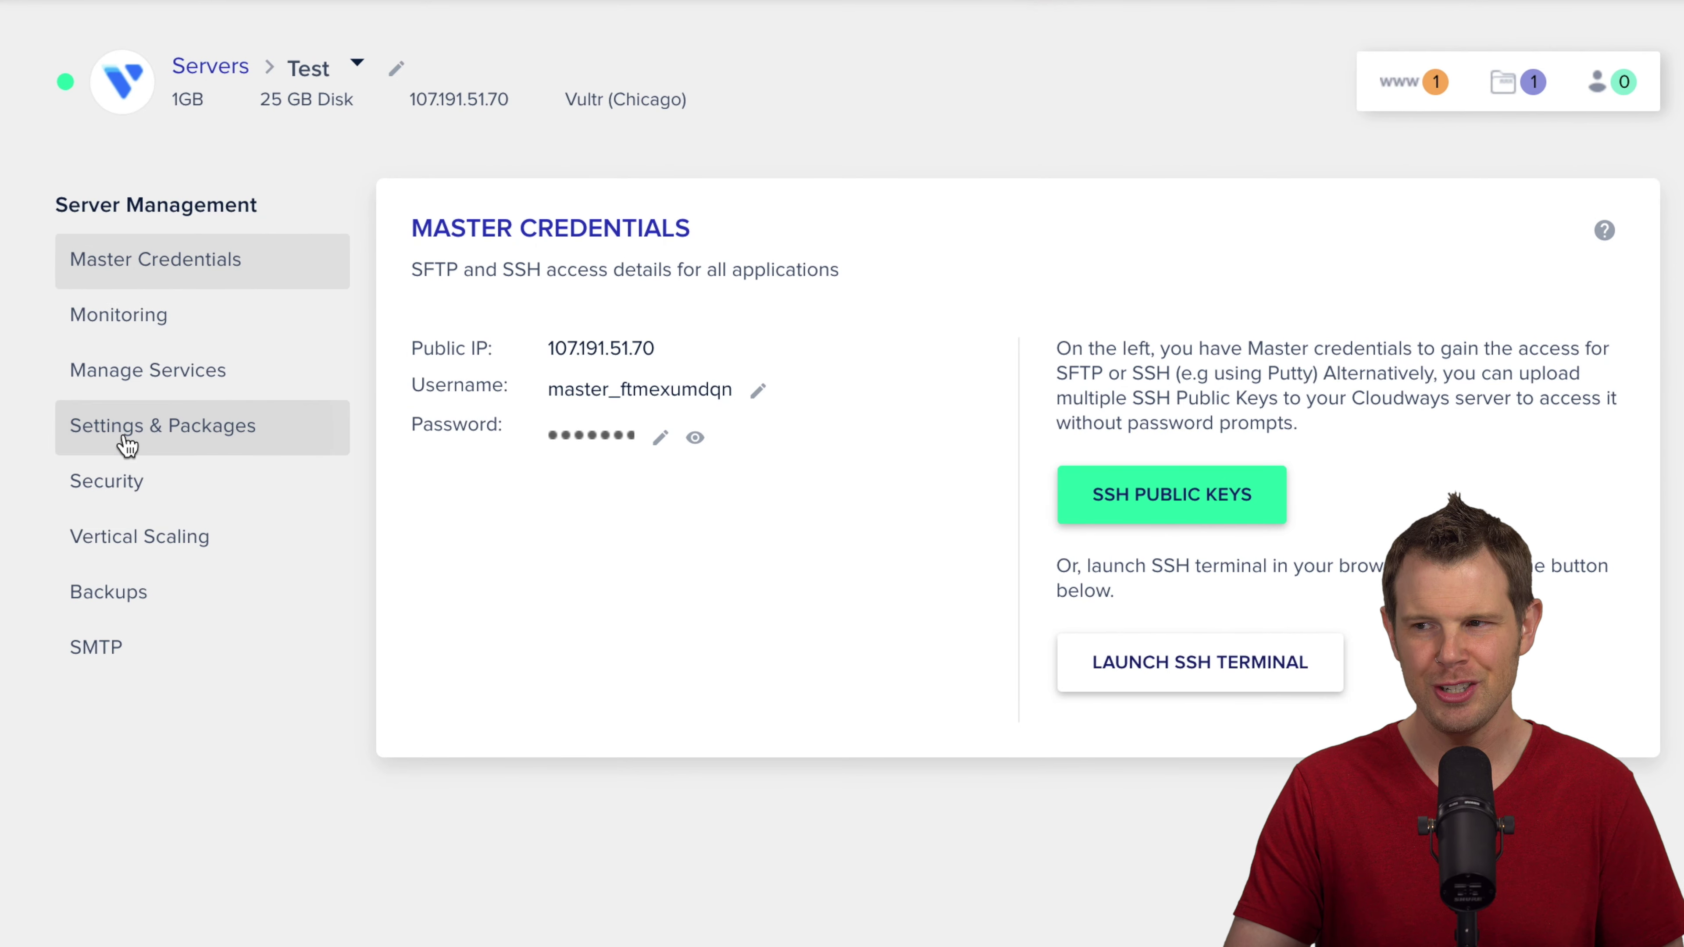
pyautogui.click(127, 444)
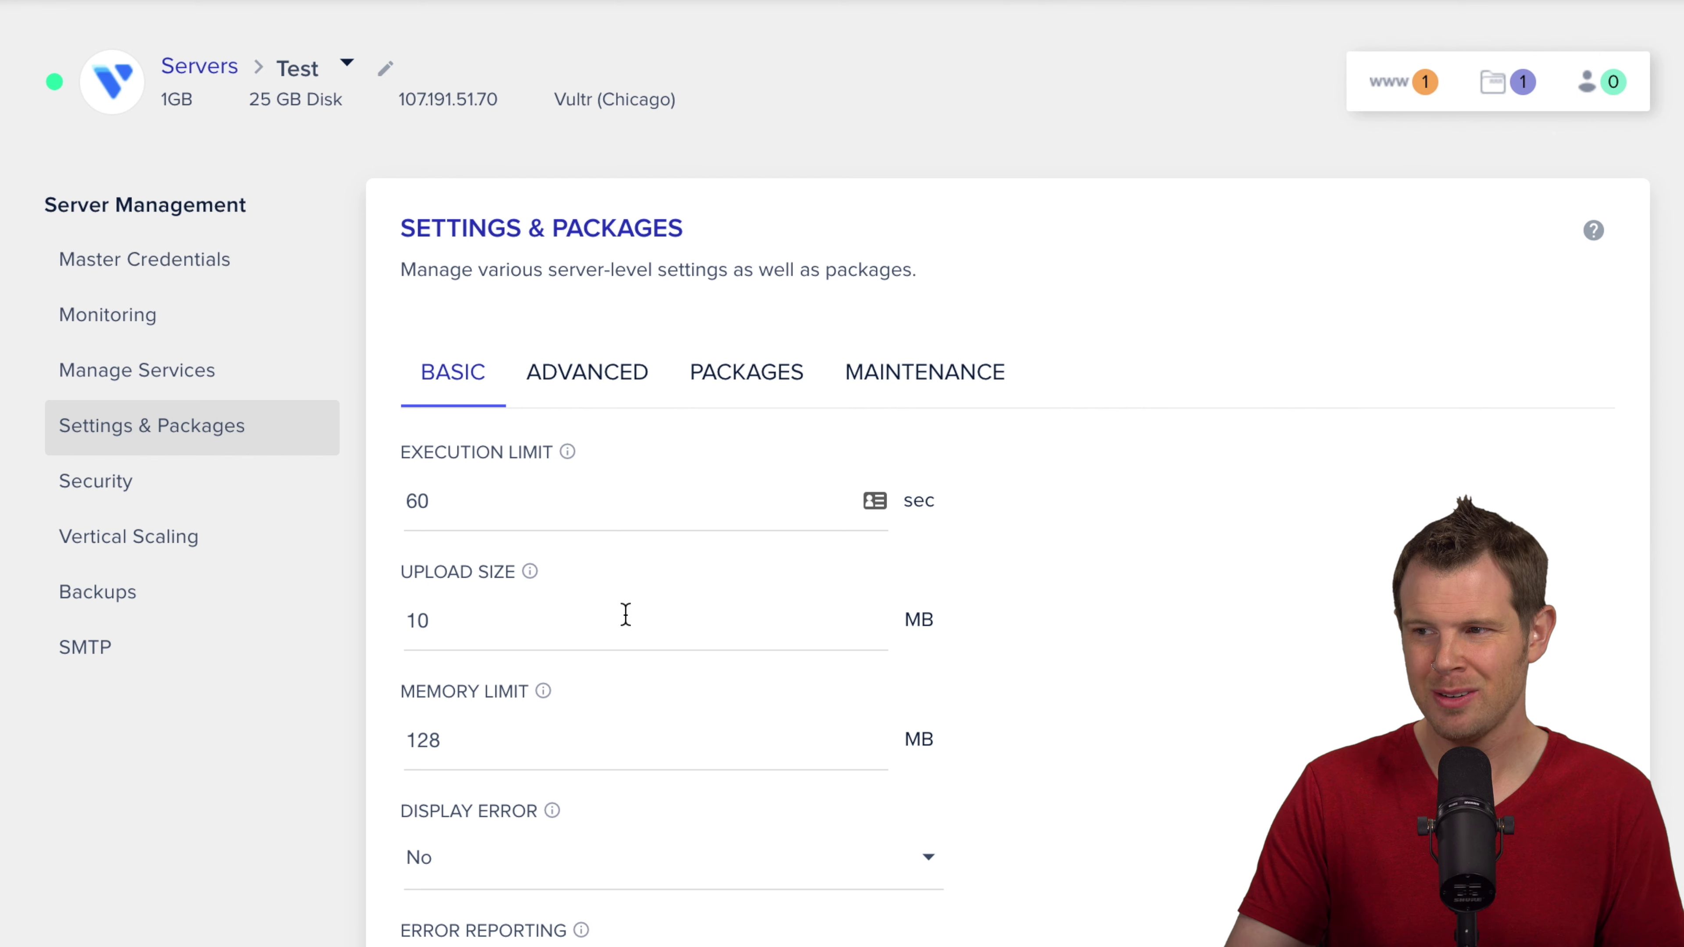
pyautogui.click(502, 635)
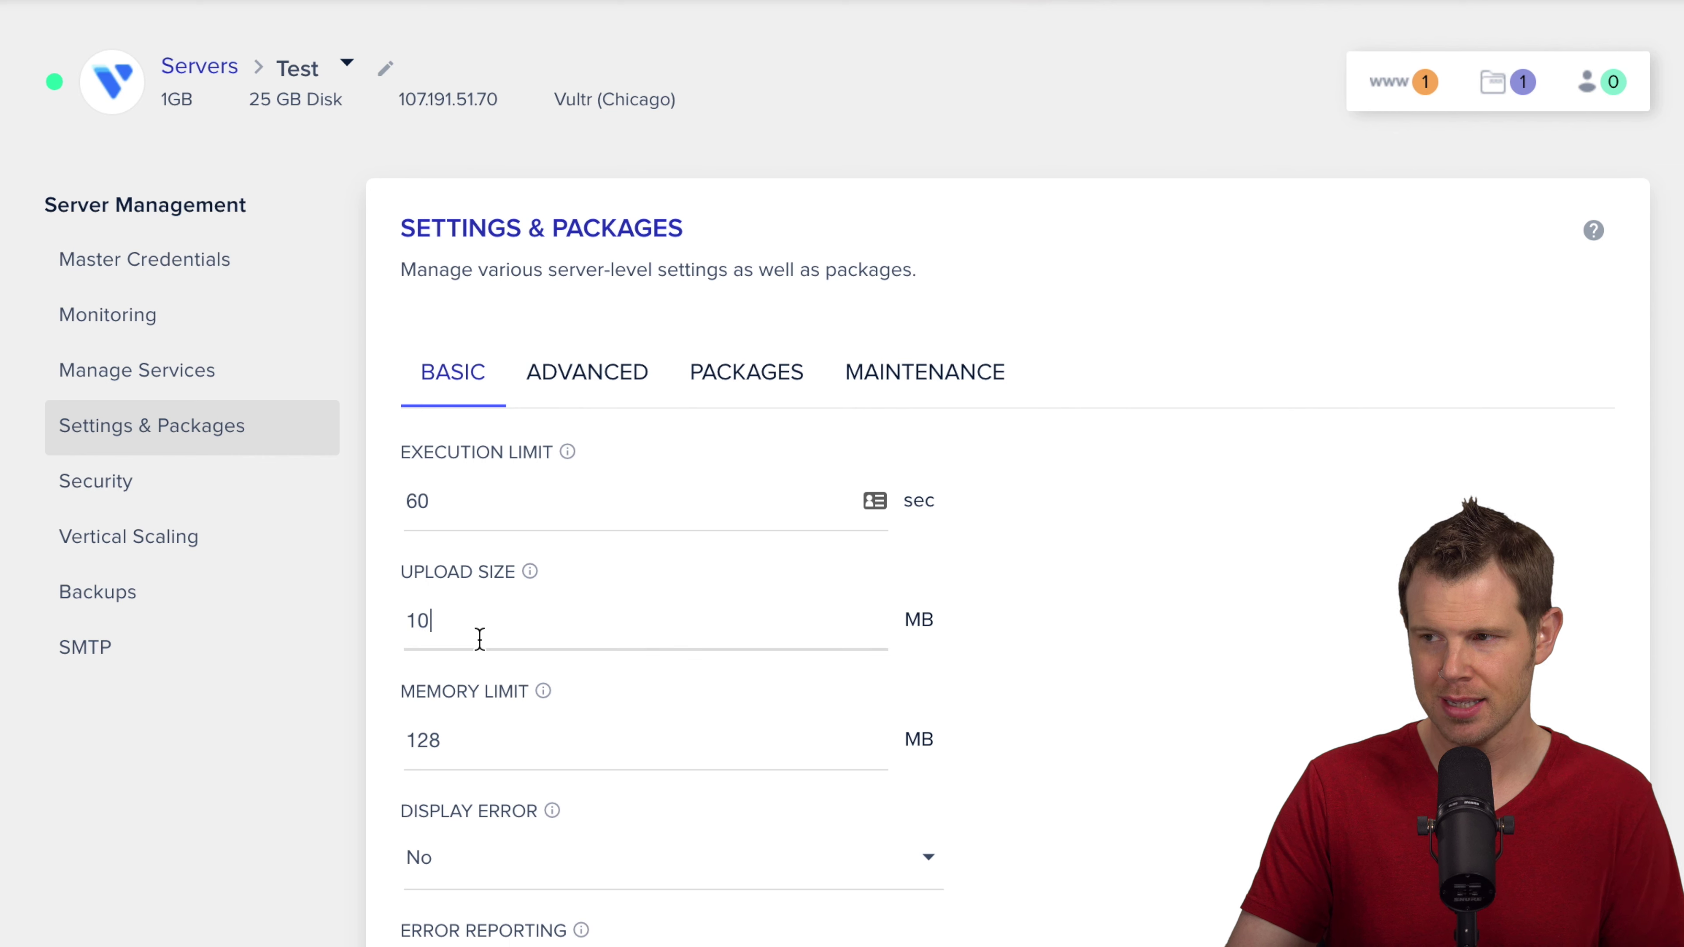
pyautogui.moveTo(484, 639); pyautogui.dragTo(301, 631)
pyautogui.write('2')
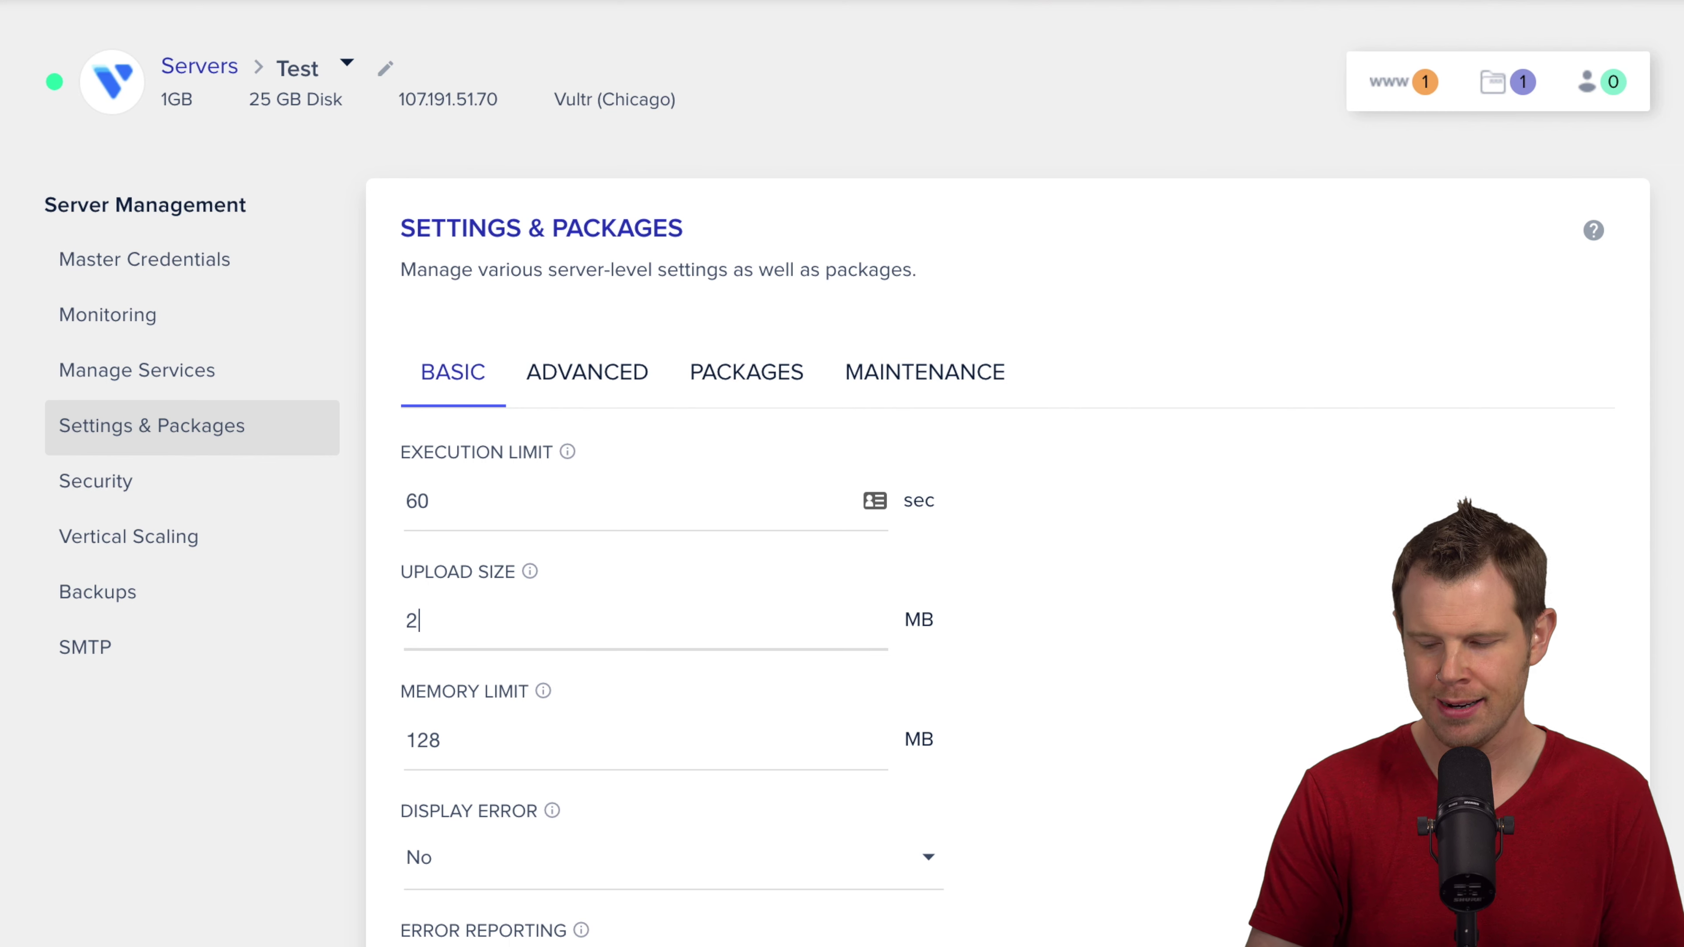
pyautogui.write('56')
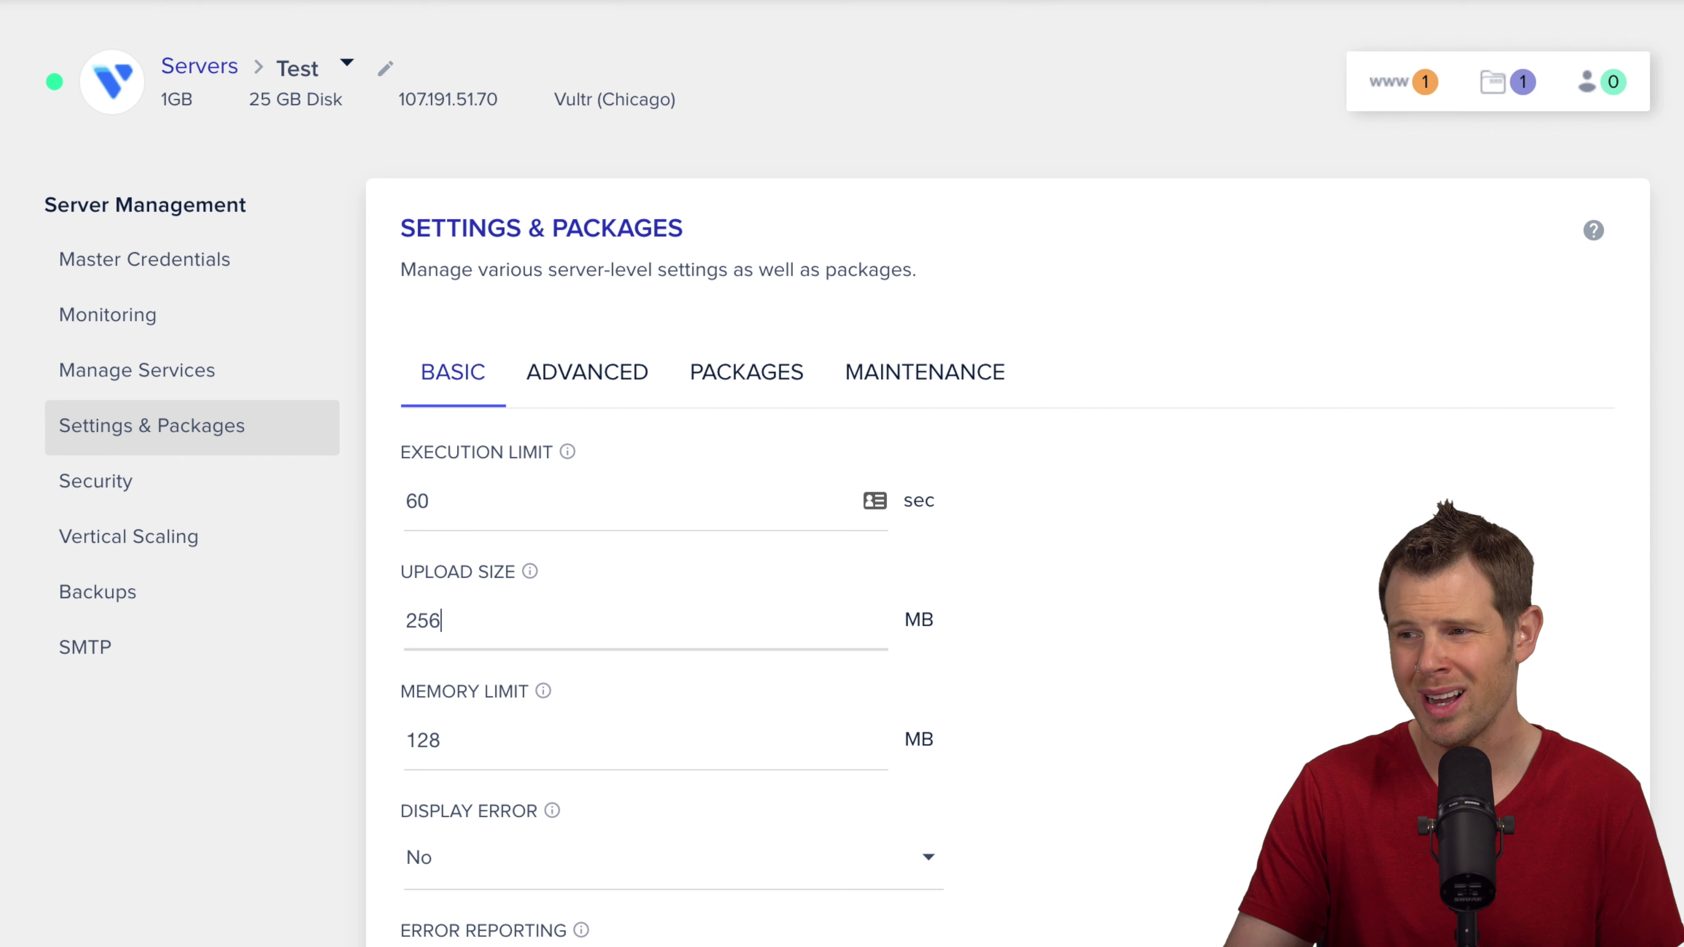
pyautogui.press('Return')
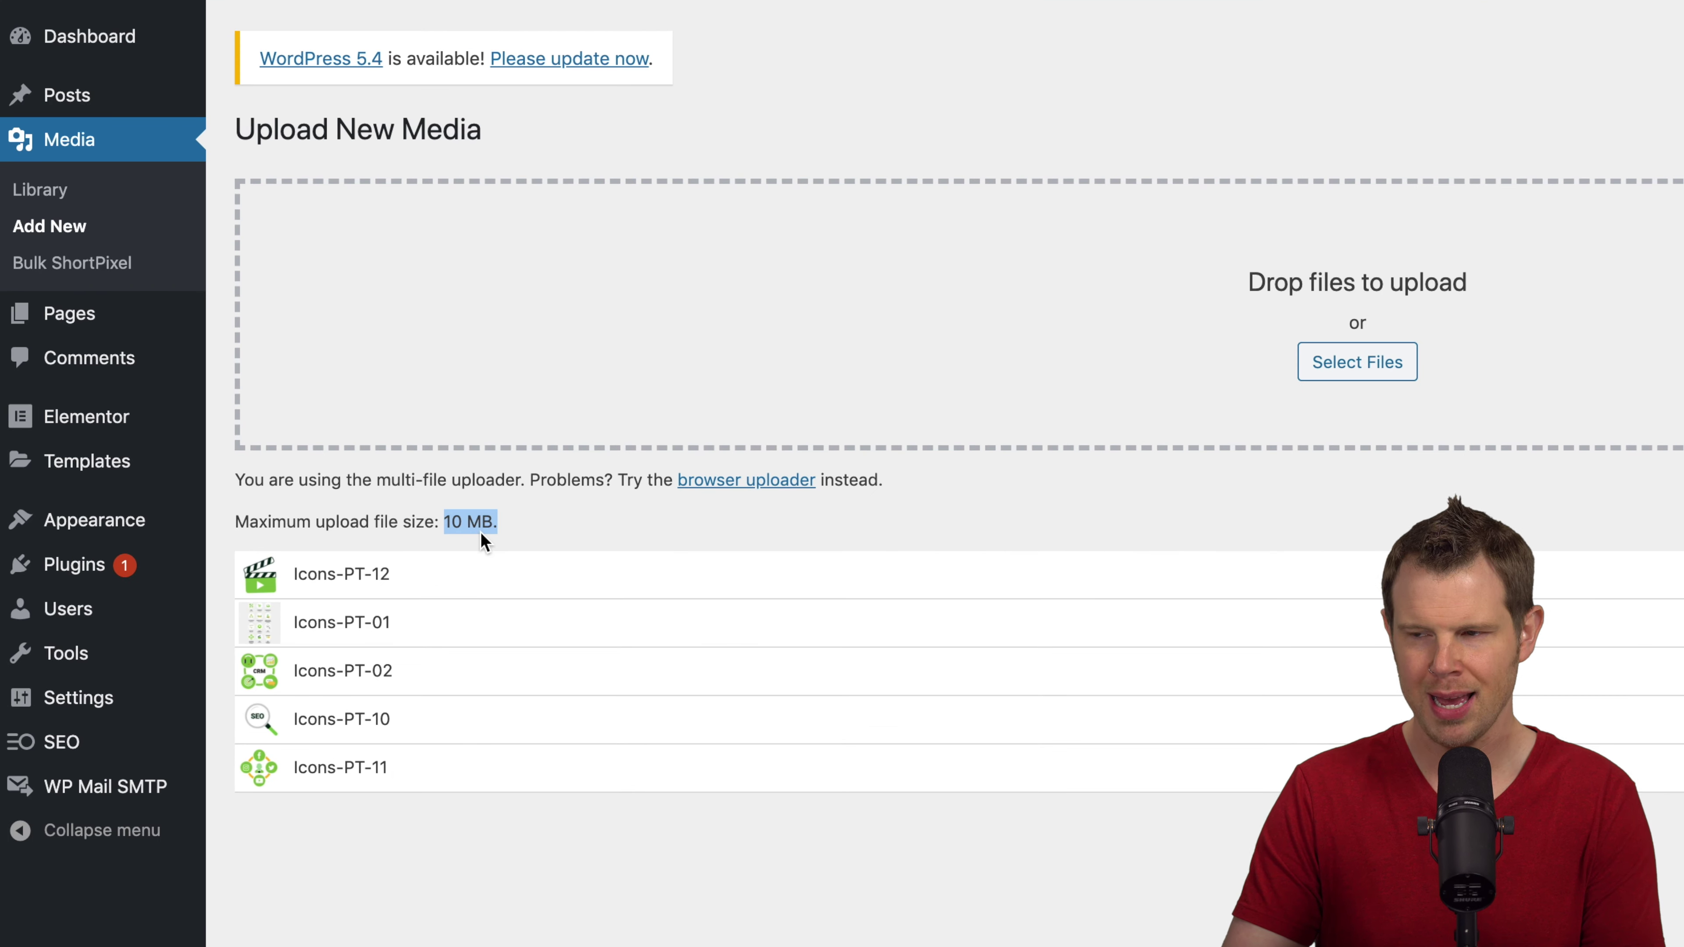
pyautogui.press('super+r')
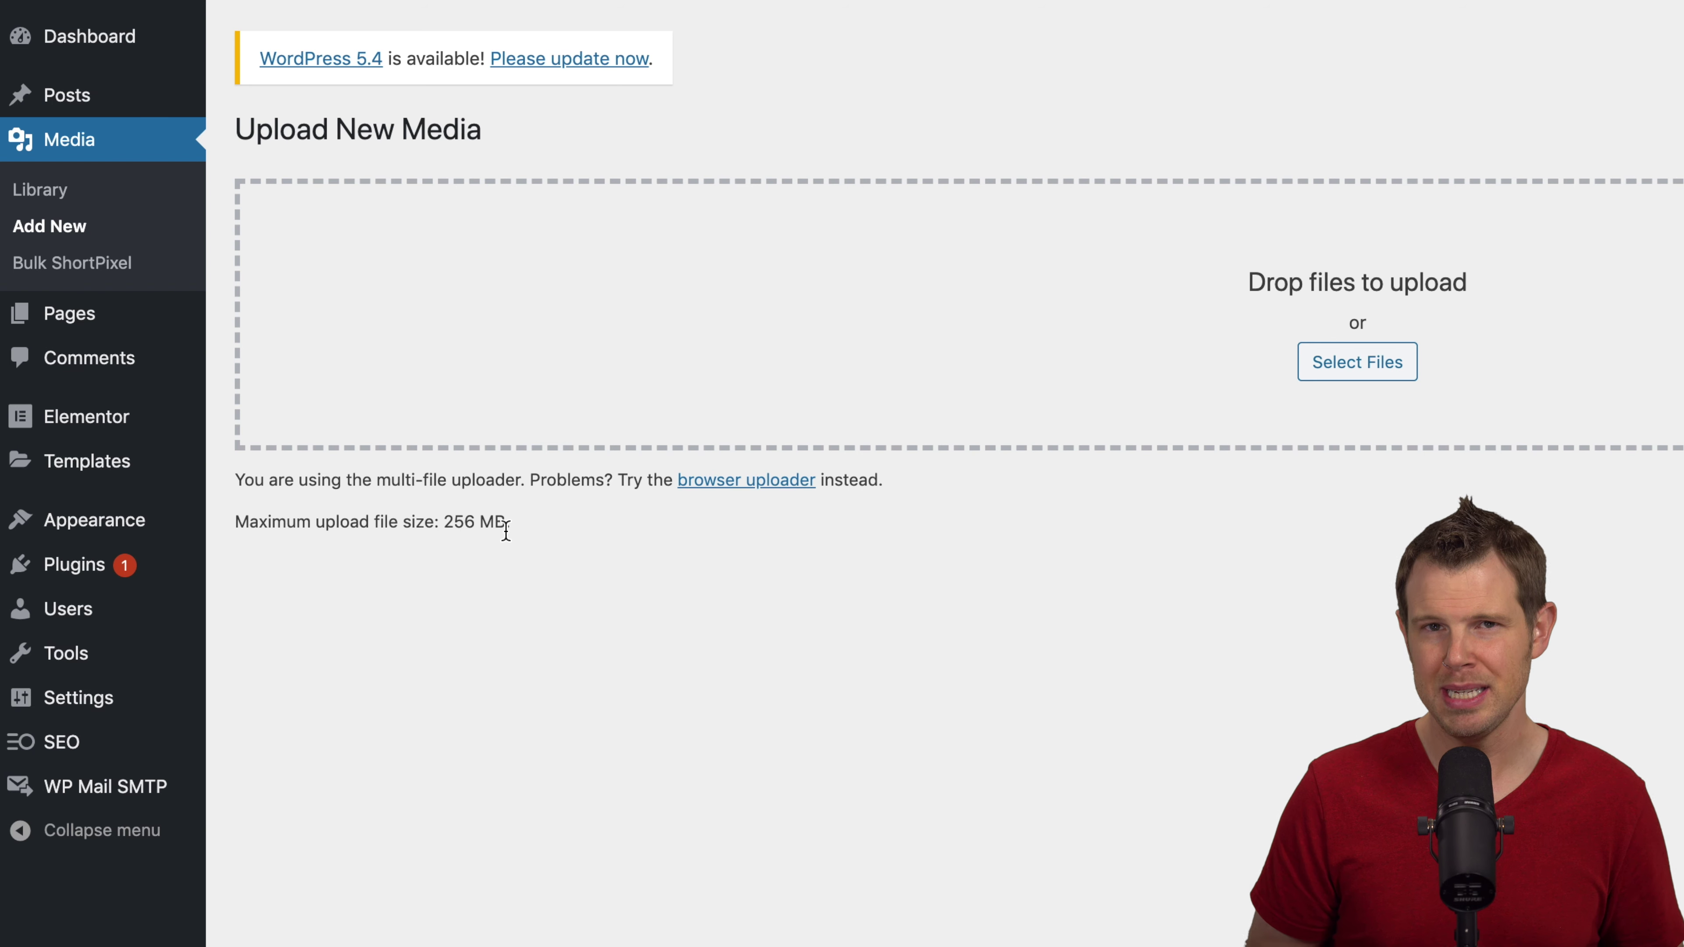
# Show the media library in grid view and open the attachment details of the hip x-ray image
pyautogui.click(51, 194)
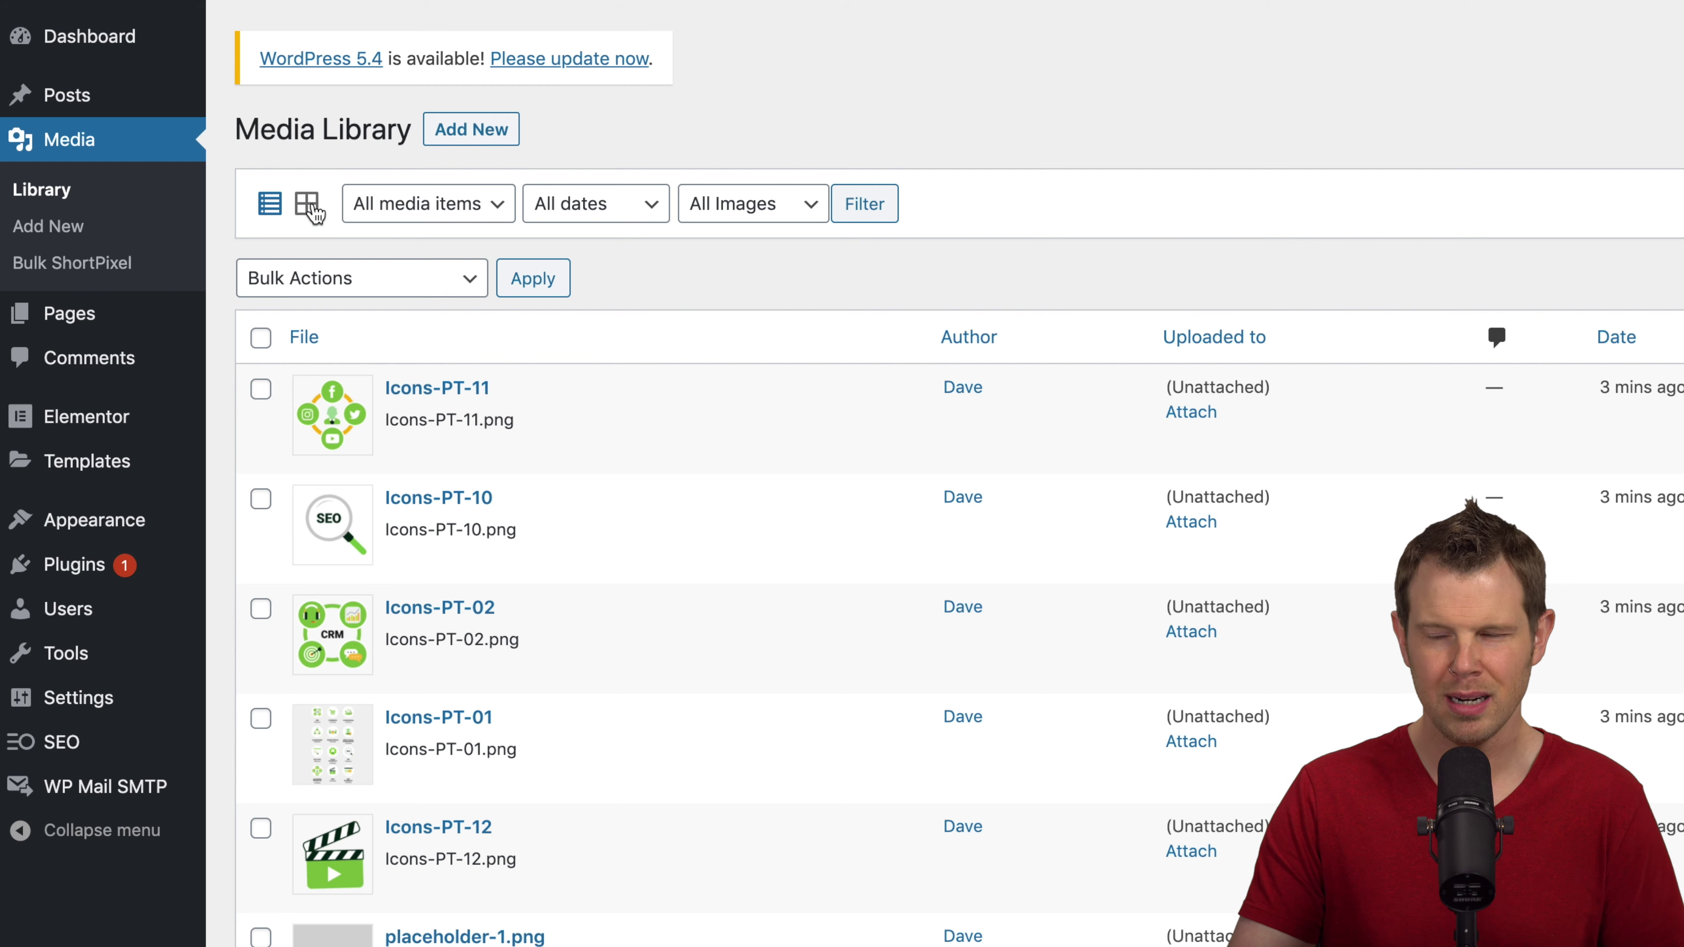
pyautogui.click(316, 211)
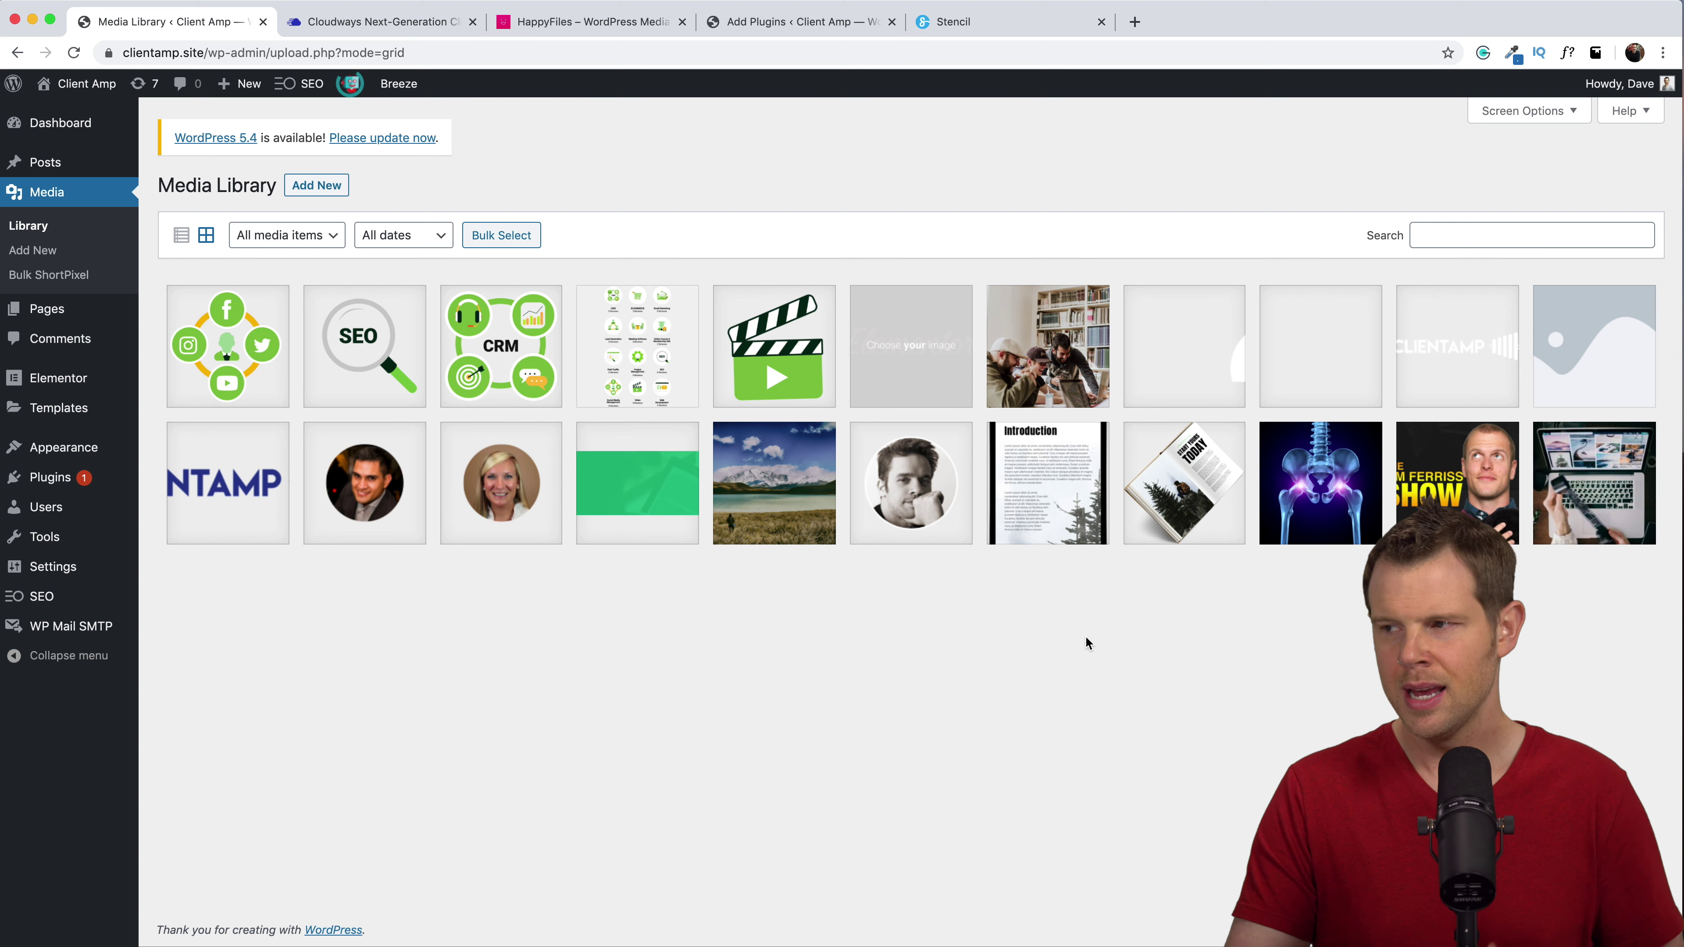
pyautogui.click(1329, 485)
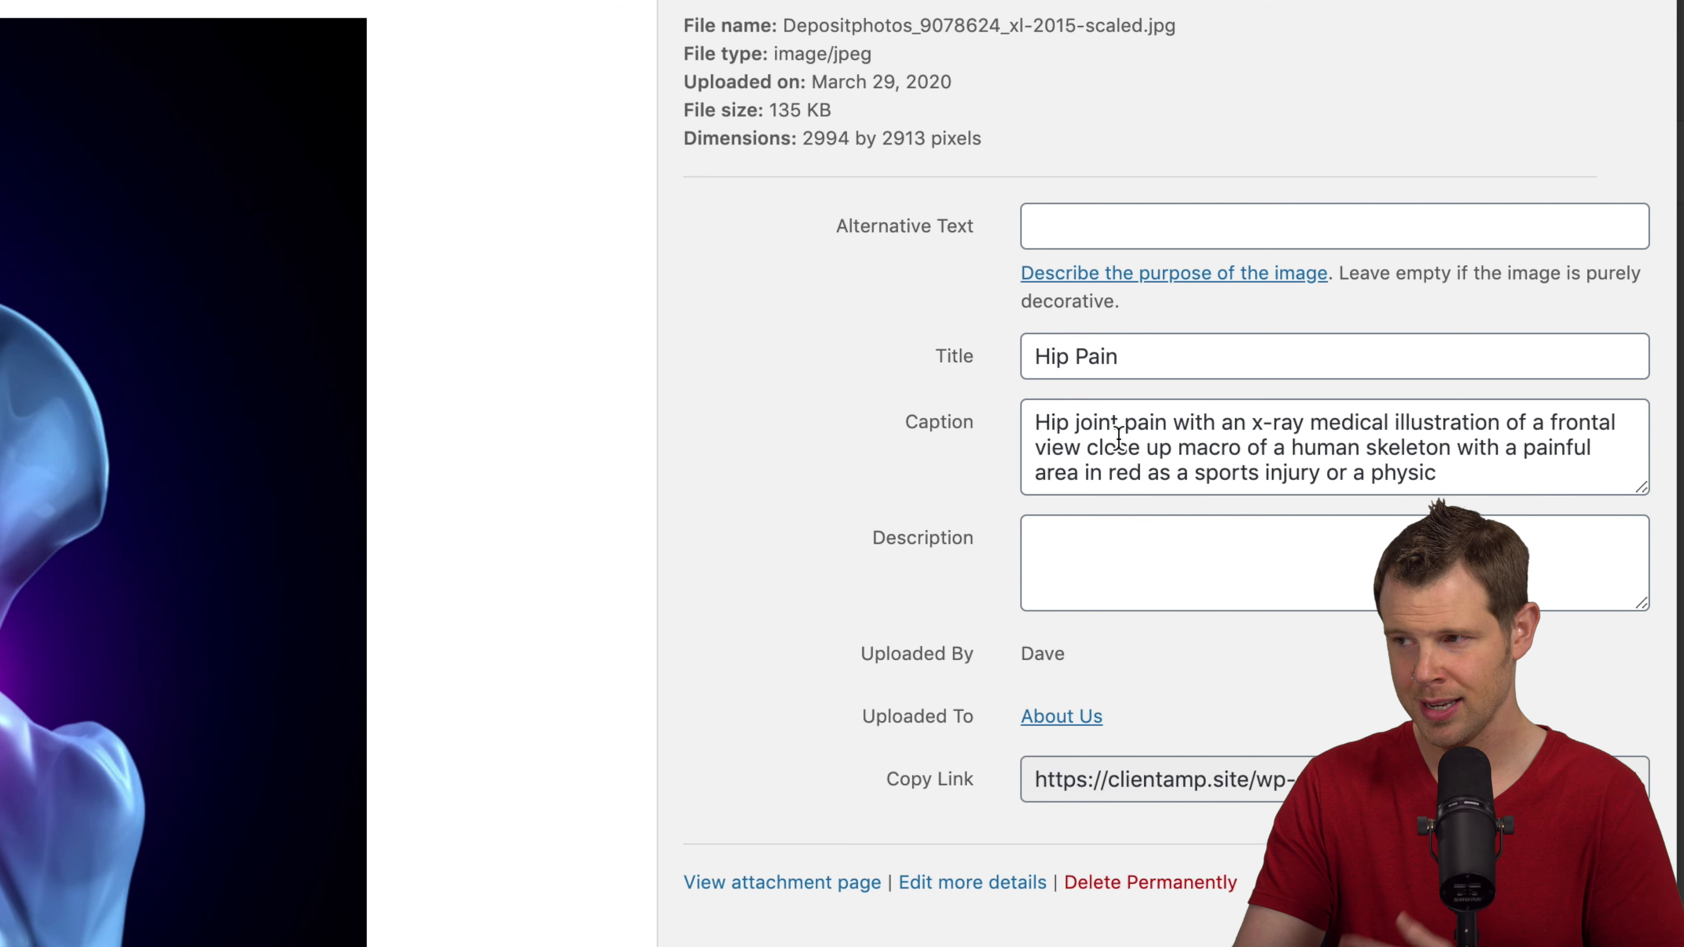
# Review the hip image's description, uploader and attached page, and select its full file link
pyautogui.click(1061, 524)
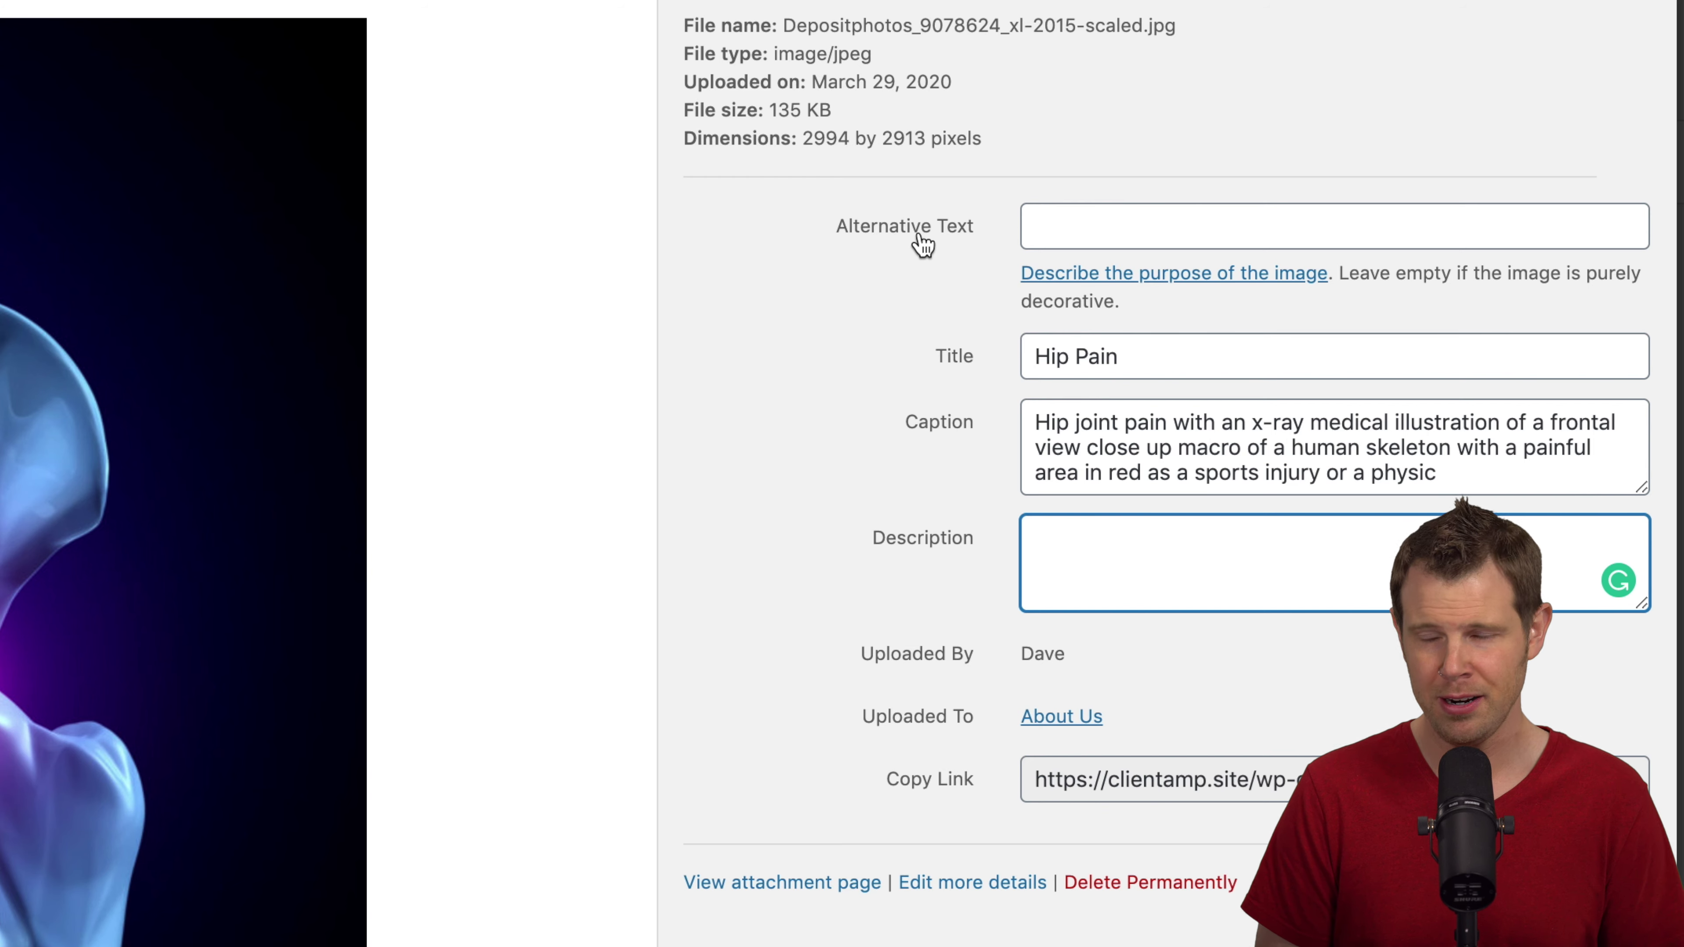
pyautogui.tripleClick(1091, 654)
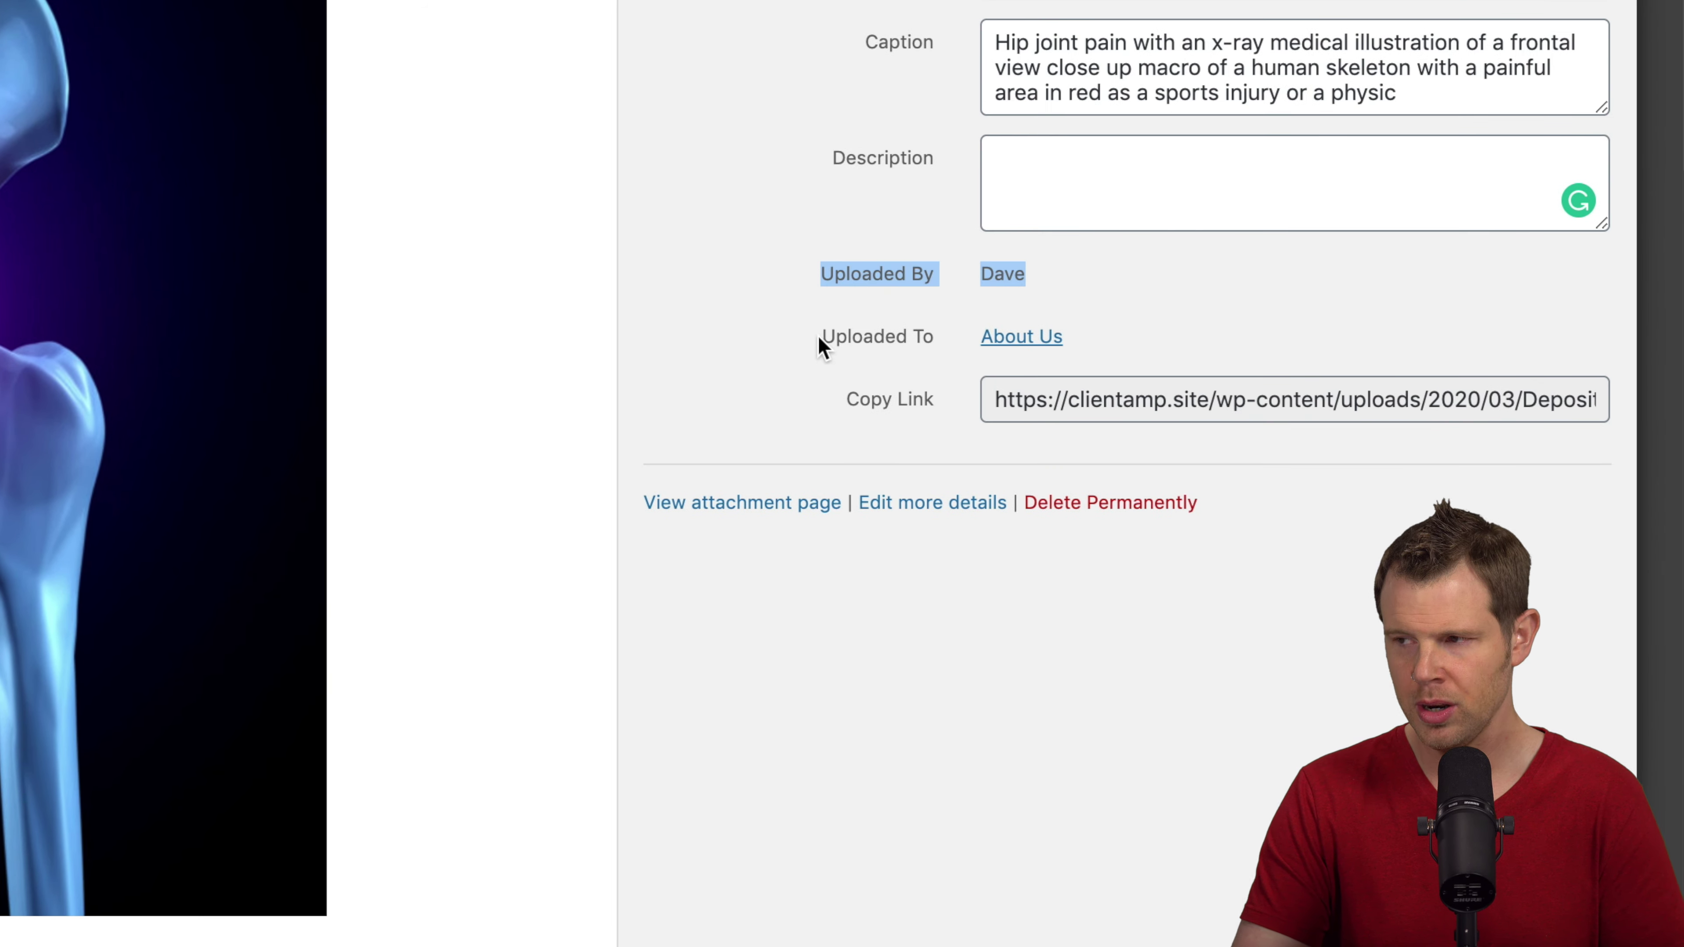
pyautogui.moveTo(821, 339); pyautogui.dragTo(1091, 346)
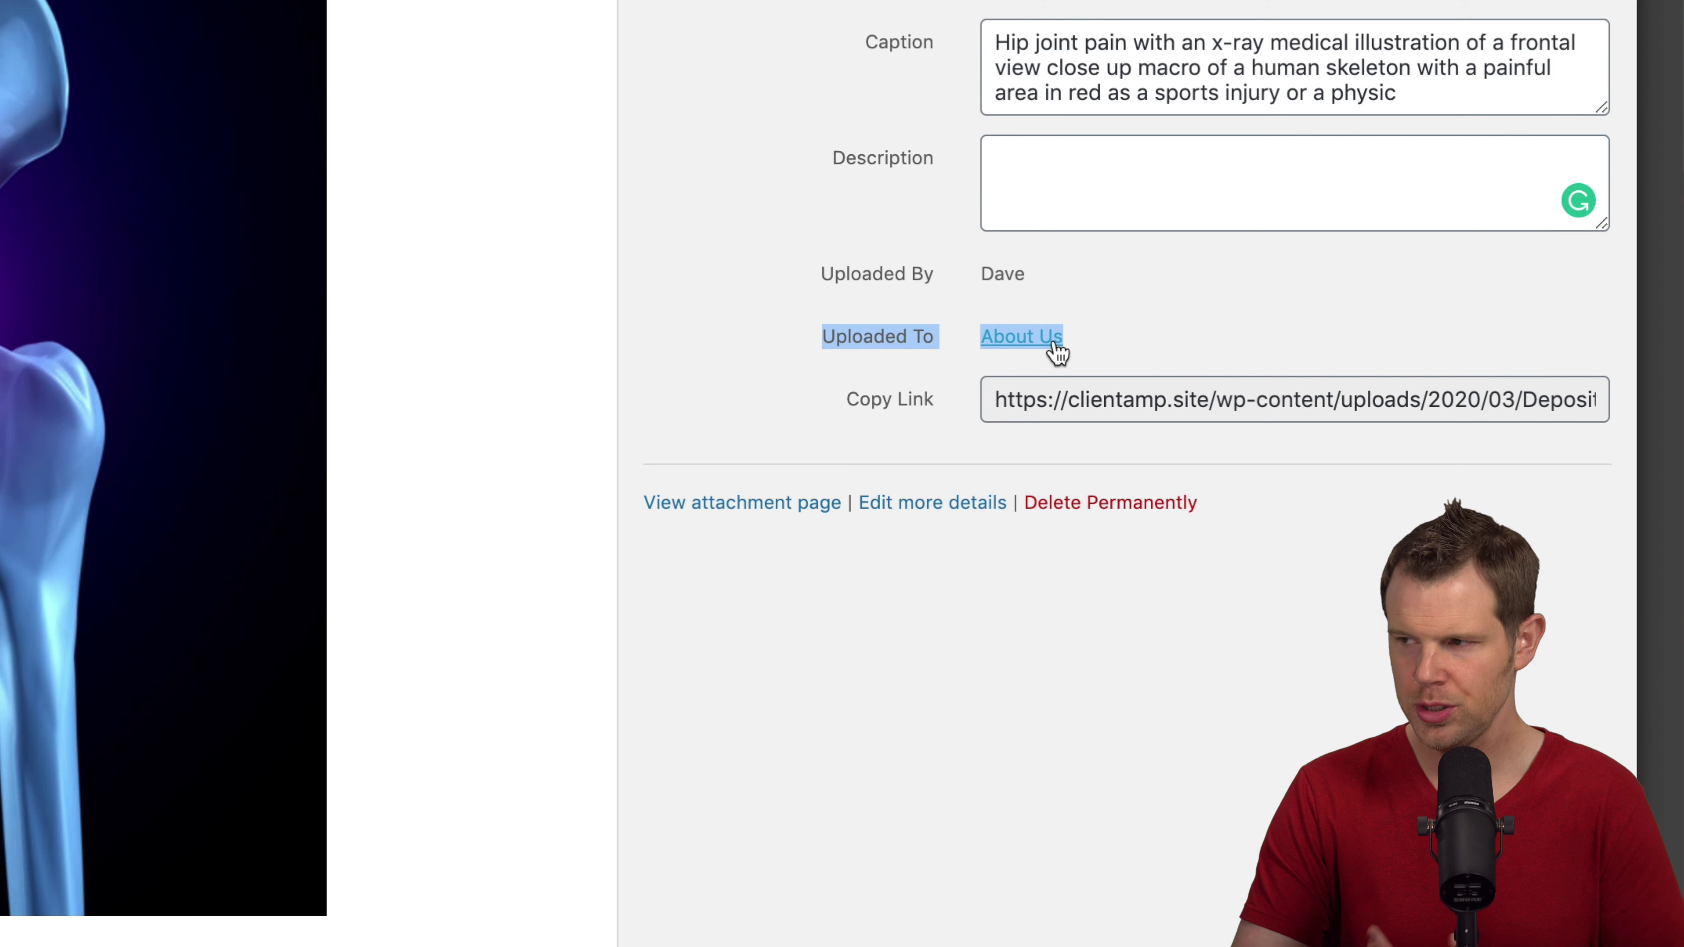
pyautogui.click(927, 408)
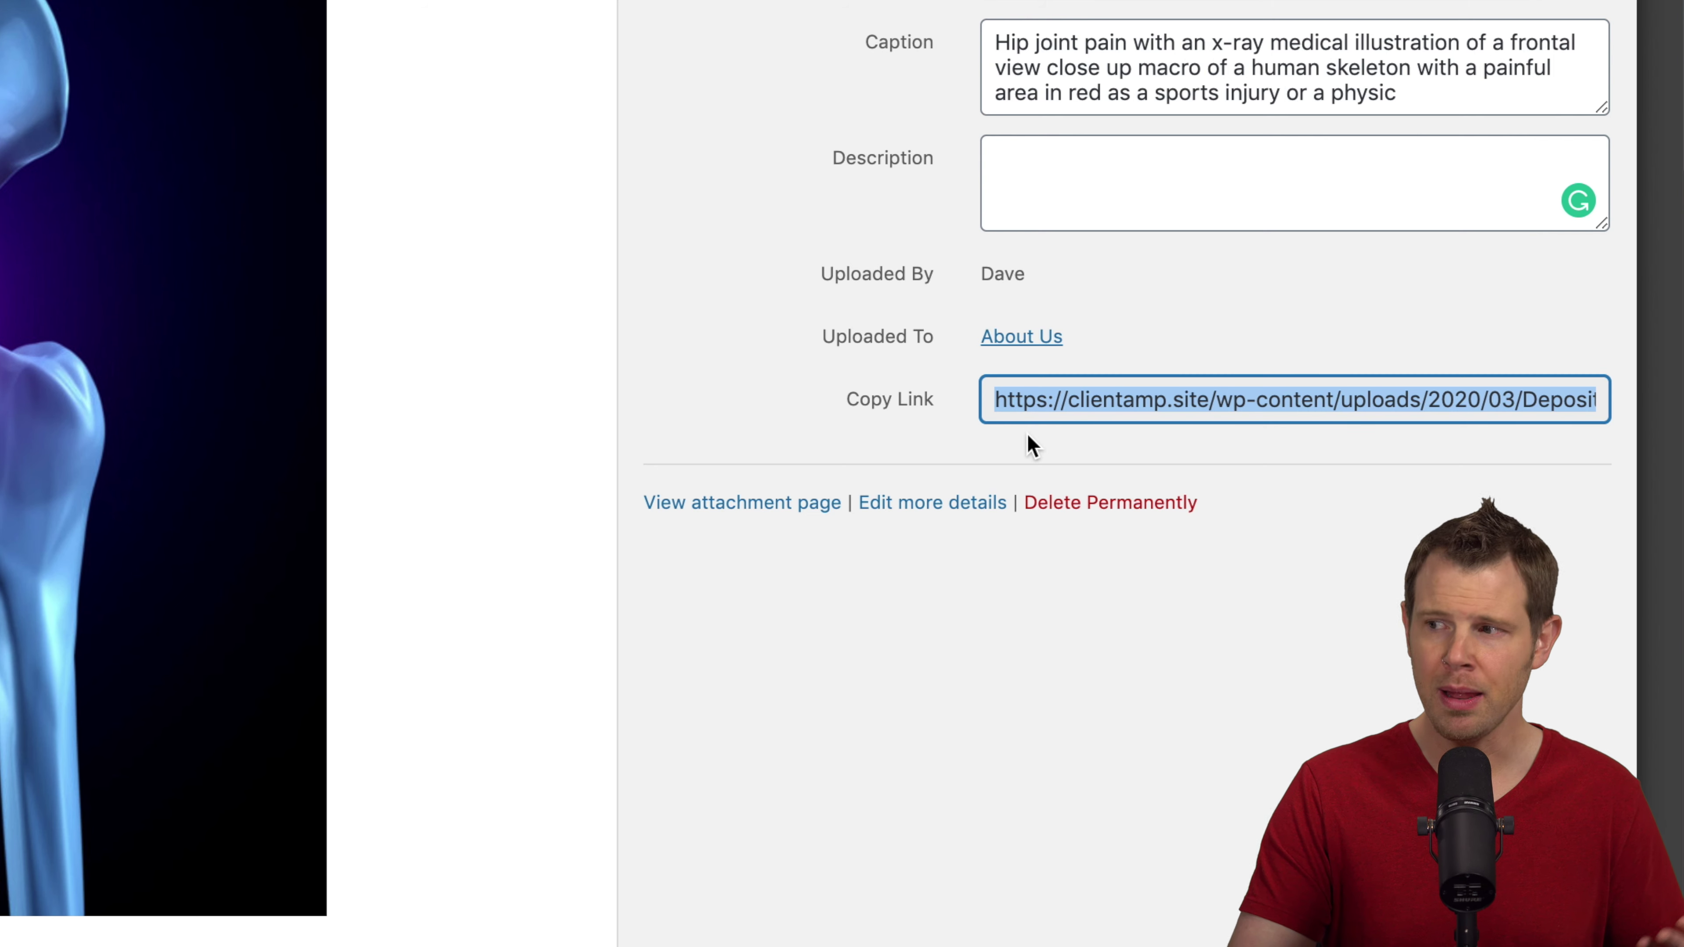
pyautogui.click(1045, 398)
pyautogui.tripleClick(1045, 398)
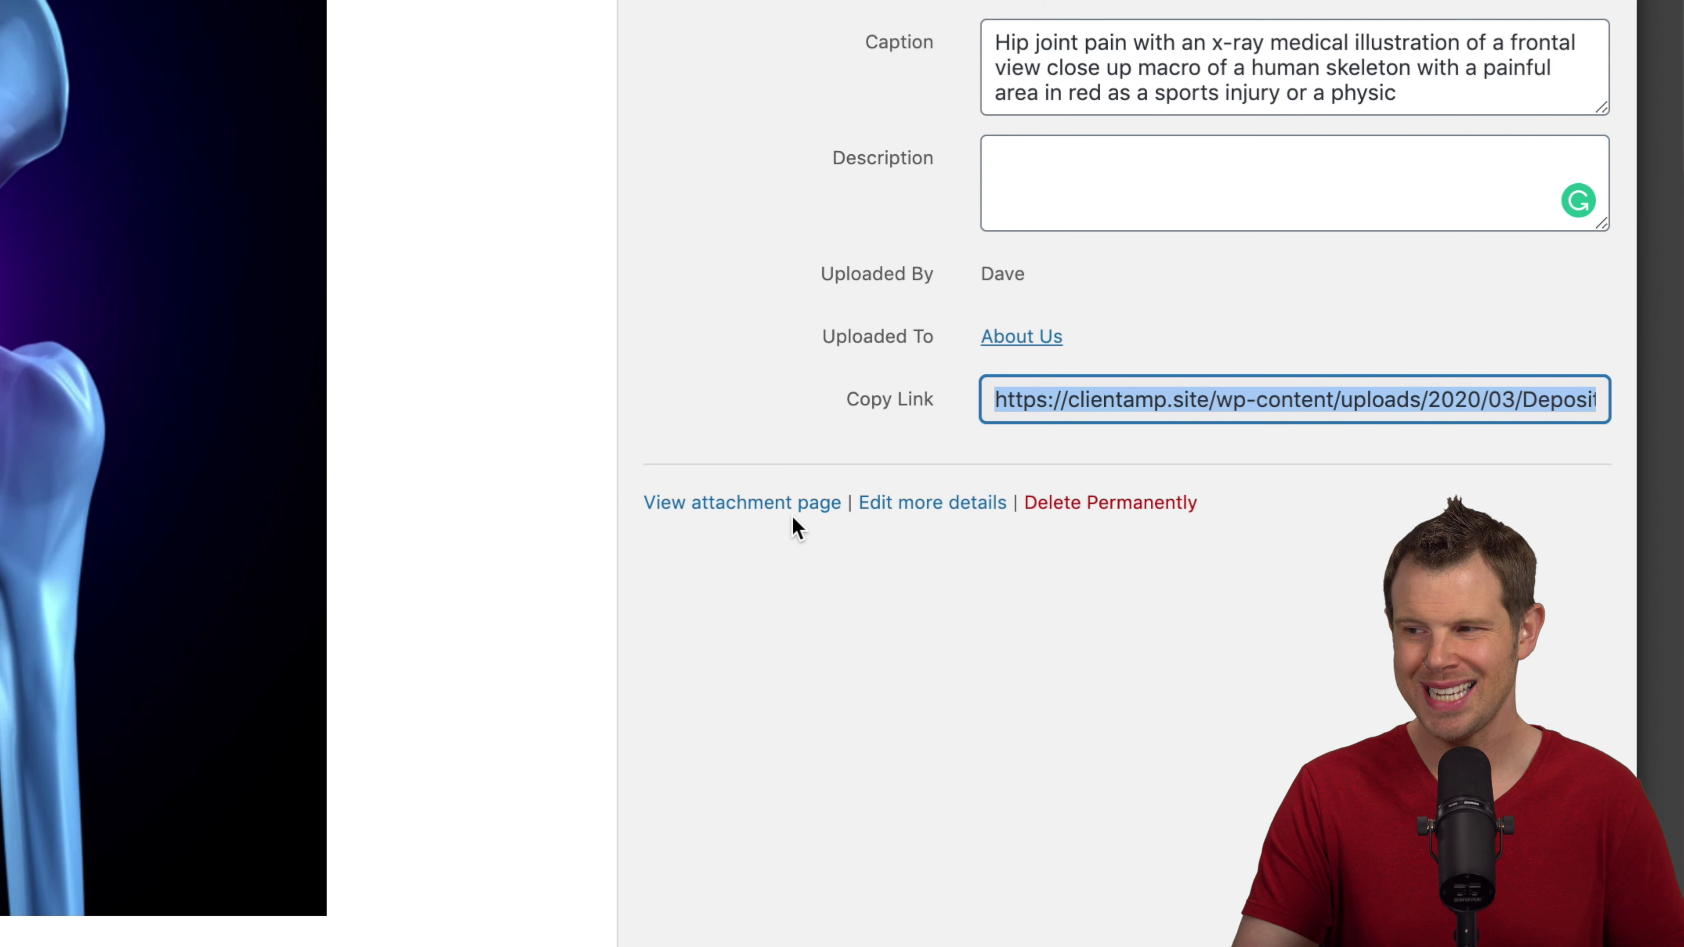
# View the hip image's attachment page on the live site, then return to its attachment details
pyautogui.click(770, 513)
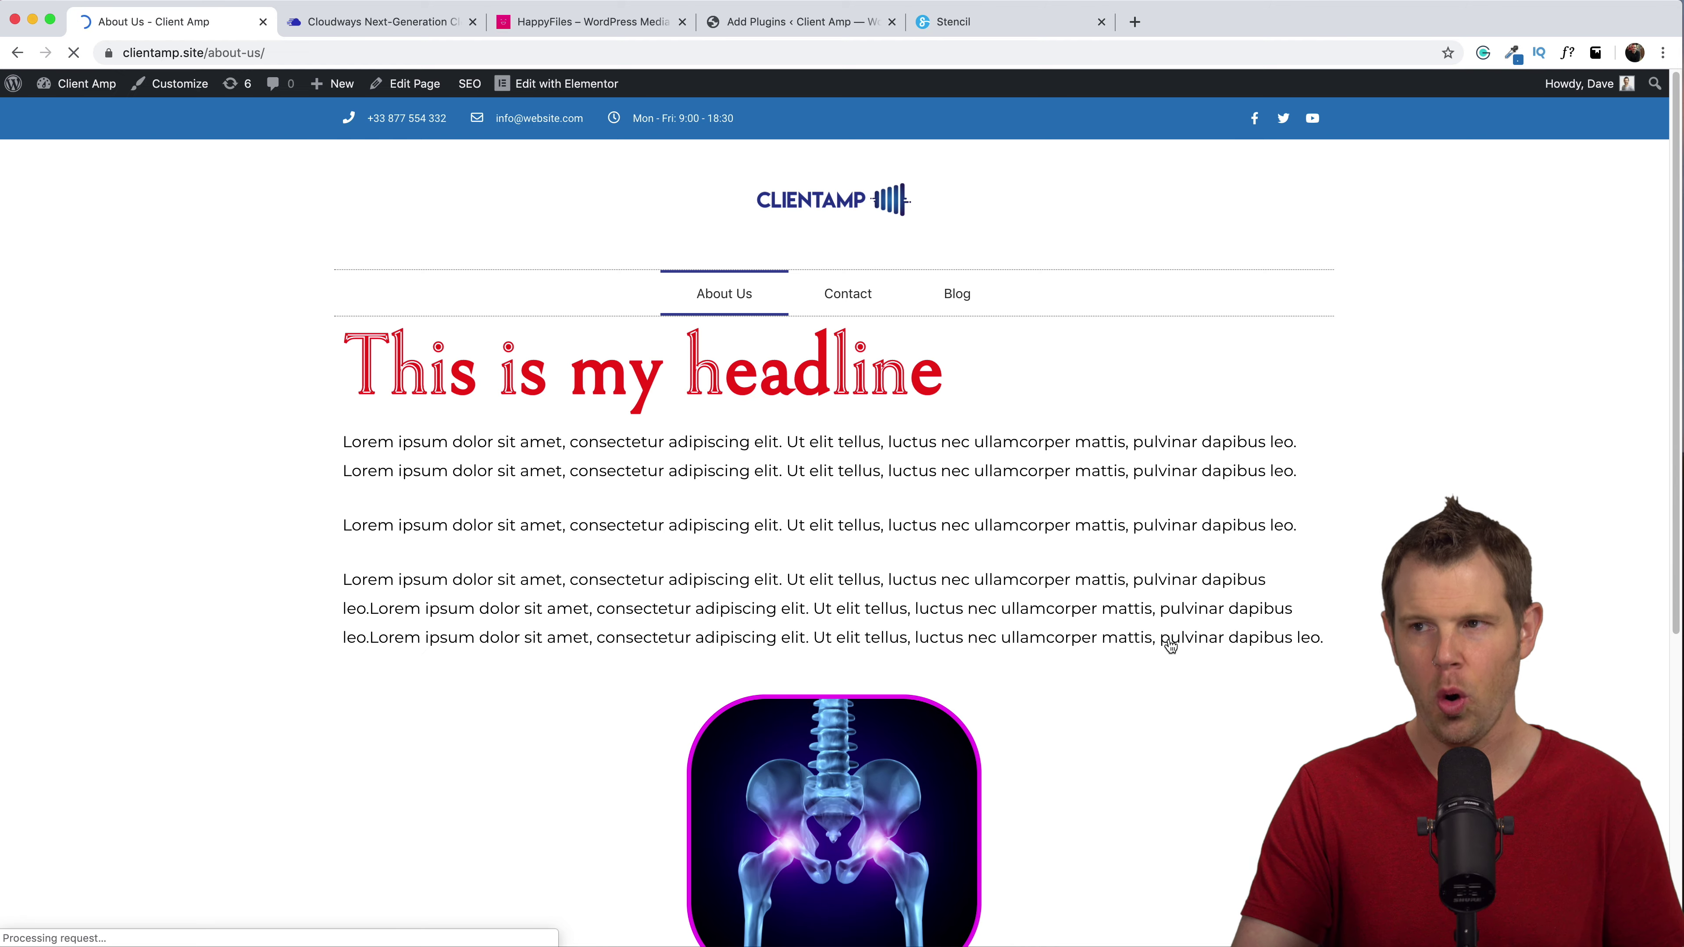
pyautogui.scroll(-5, 954, 537)
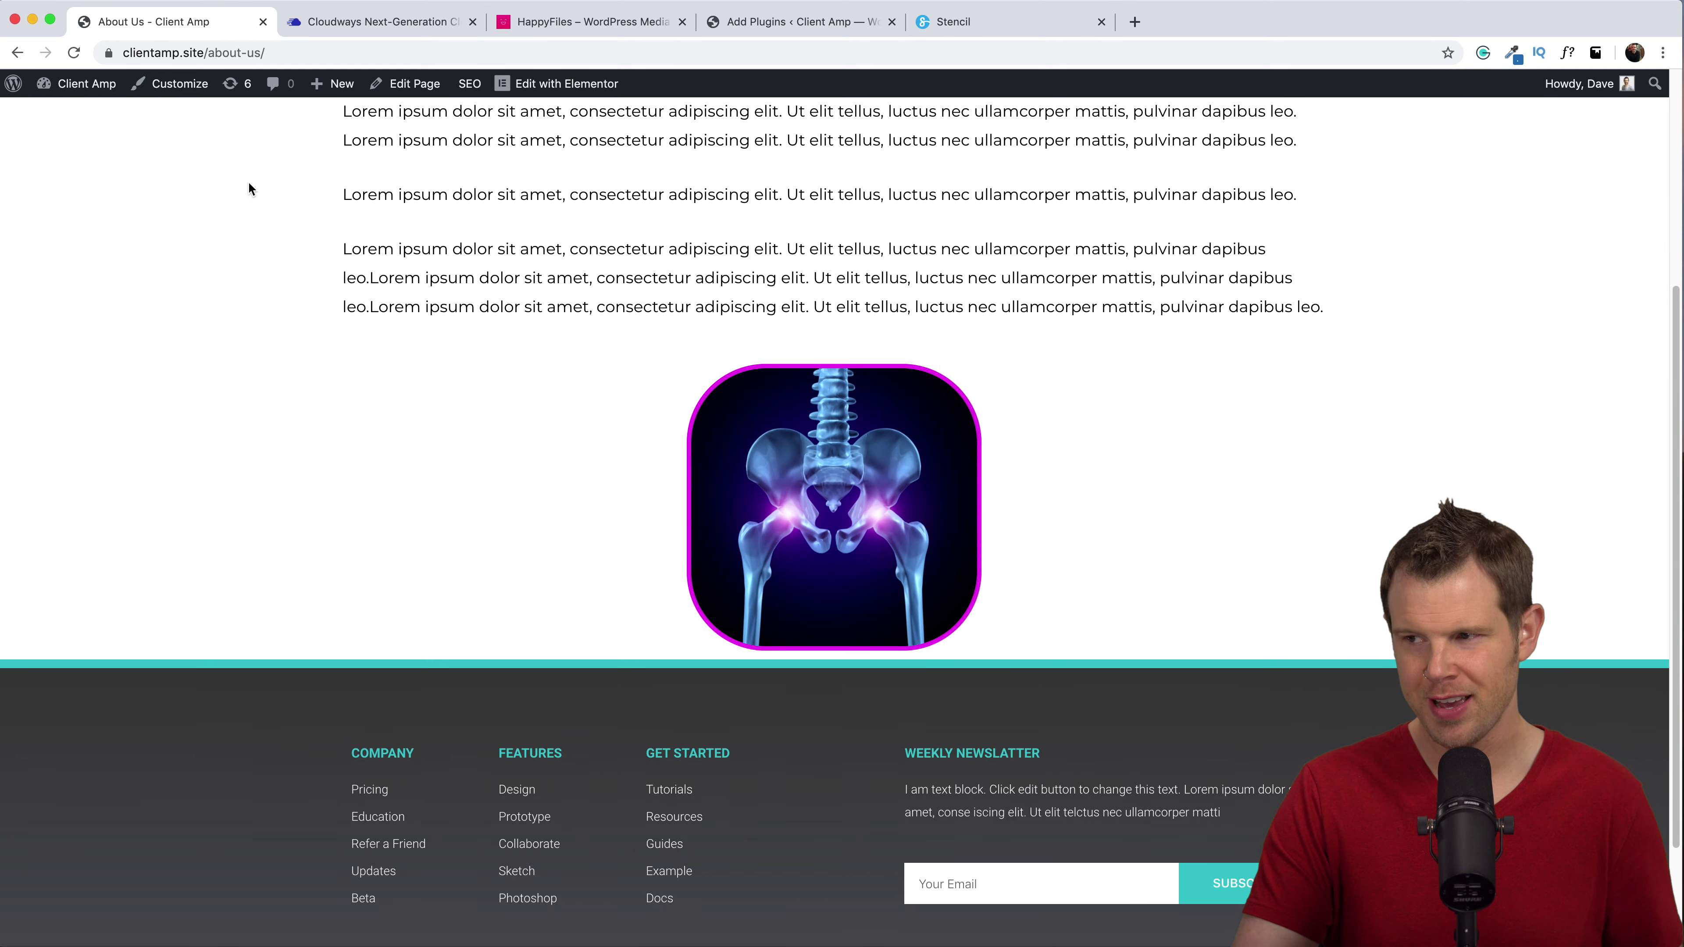
pyautogui.click(17, 52)
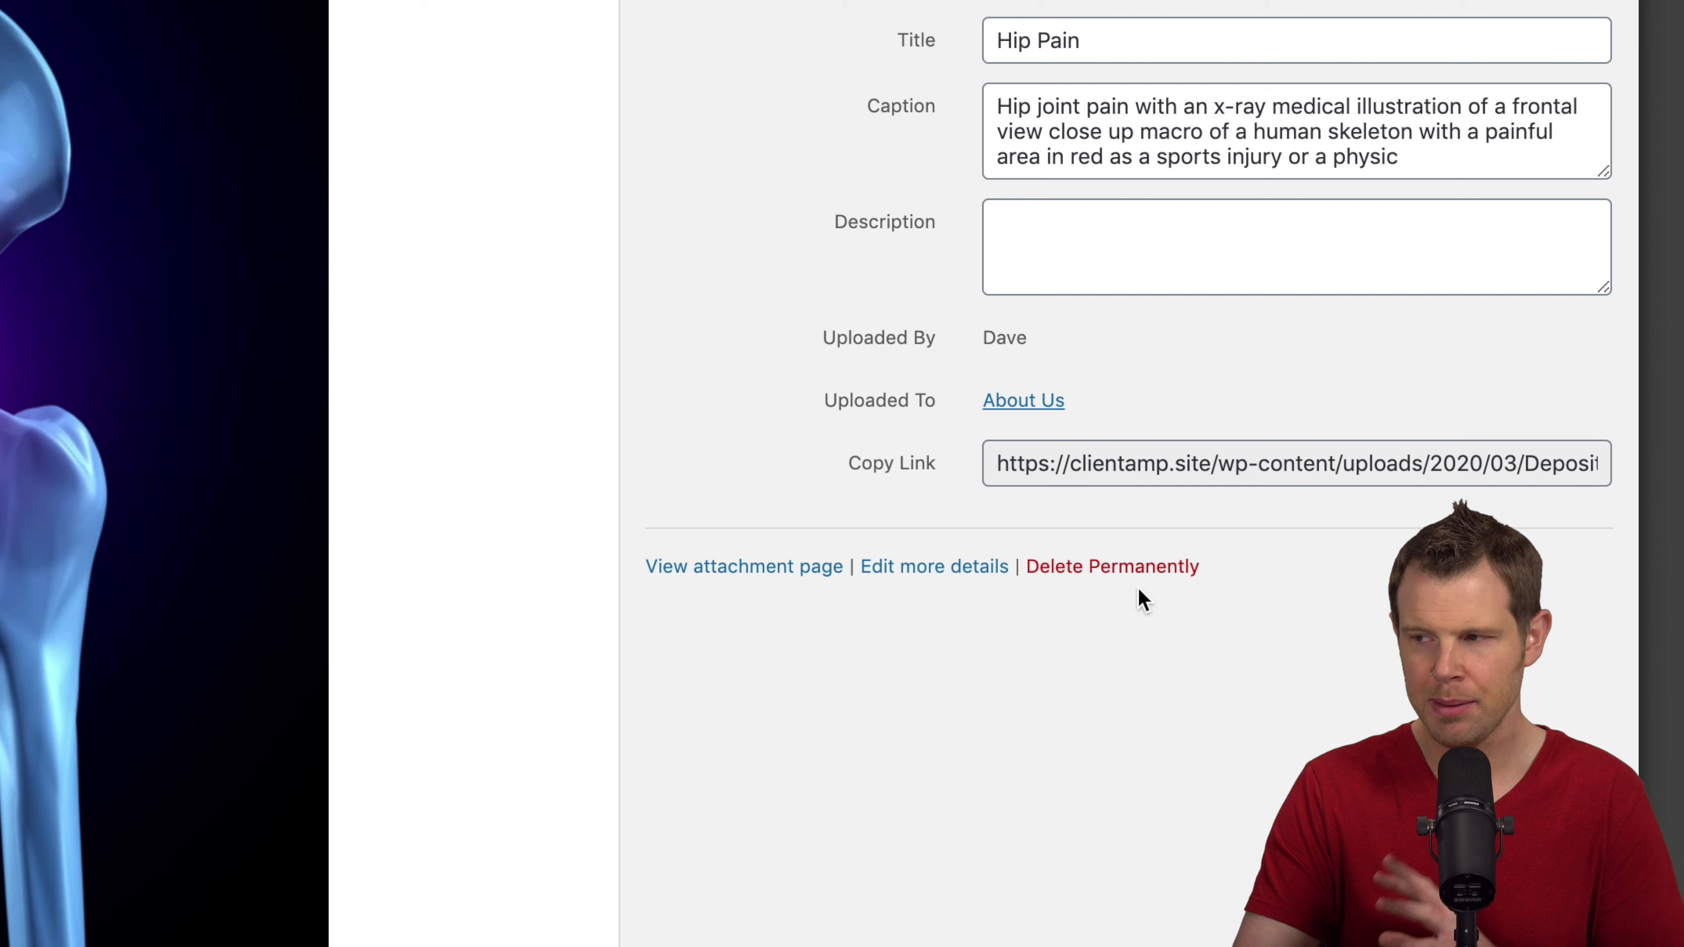
# Open the Hip Pain image's full edit page and scale the image to a width of 1500 pixels in the image editor
pyautogui.click(943, 583)
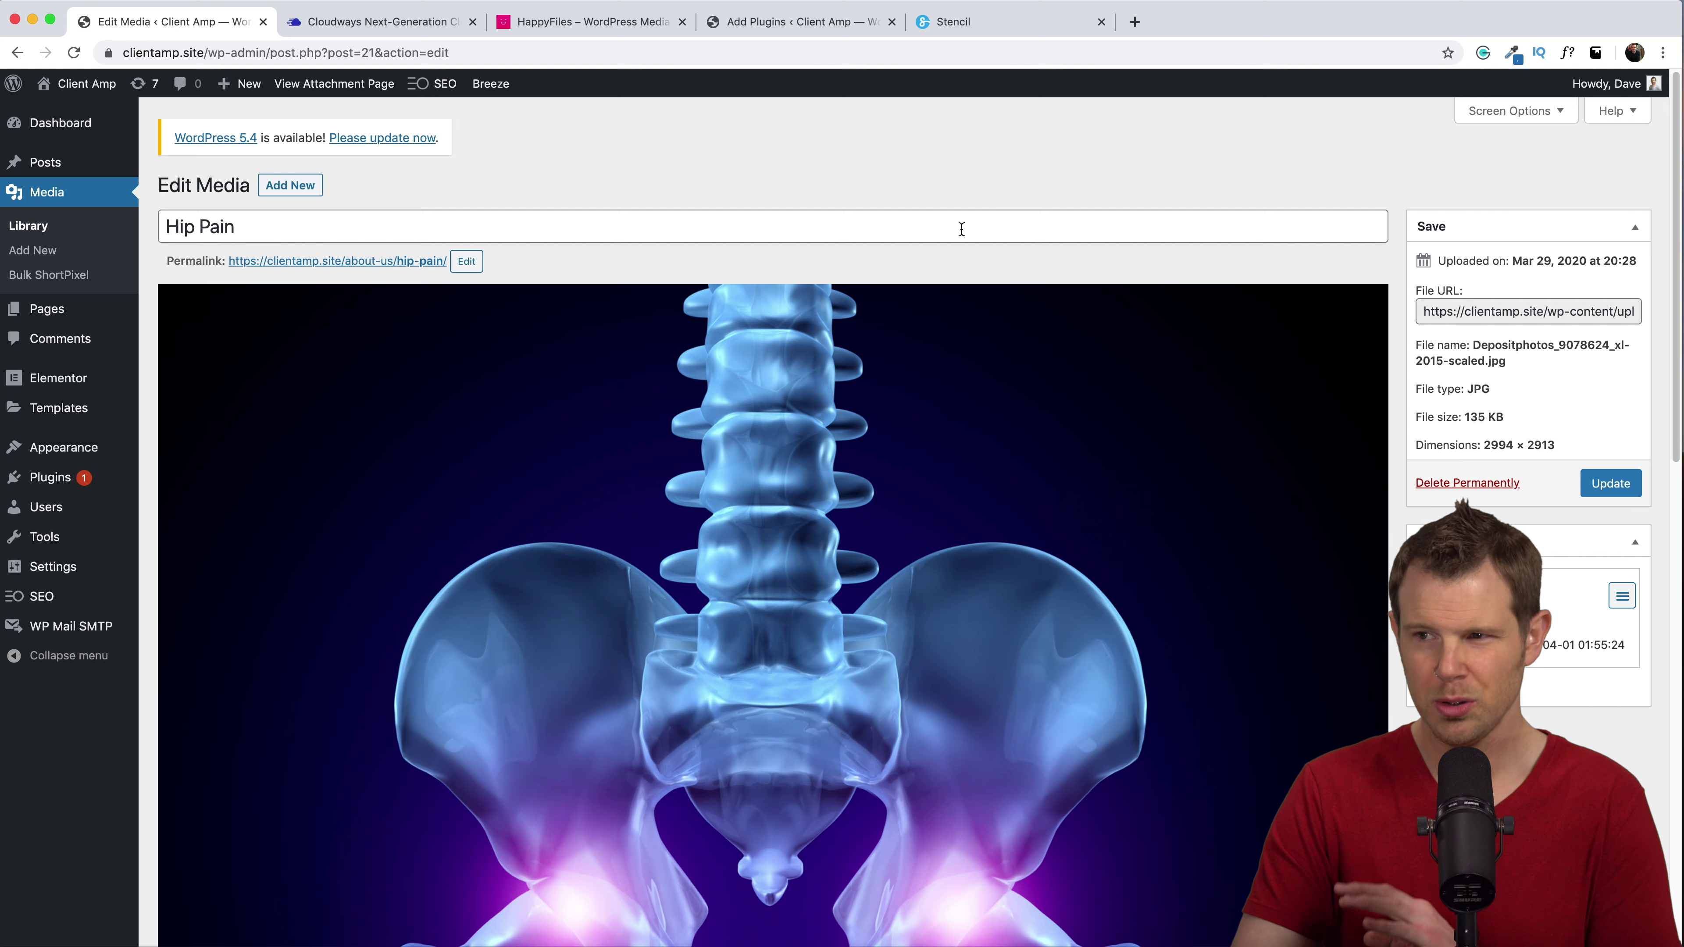
pyautogui.scroll(-10, 957, 252)
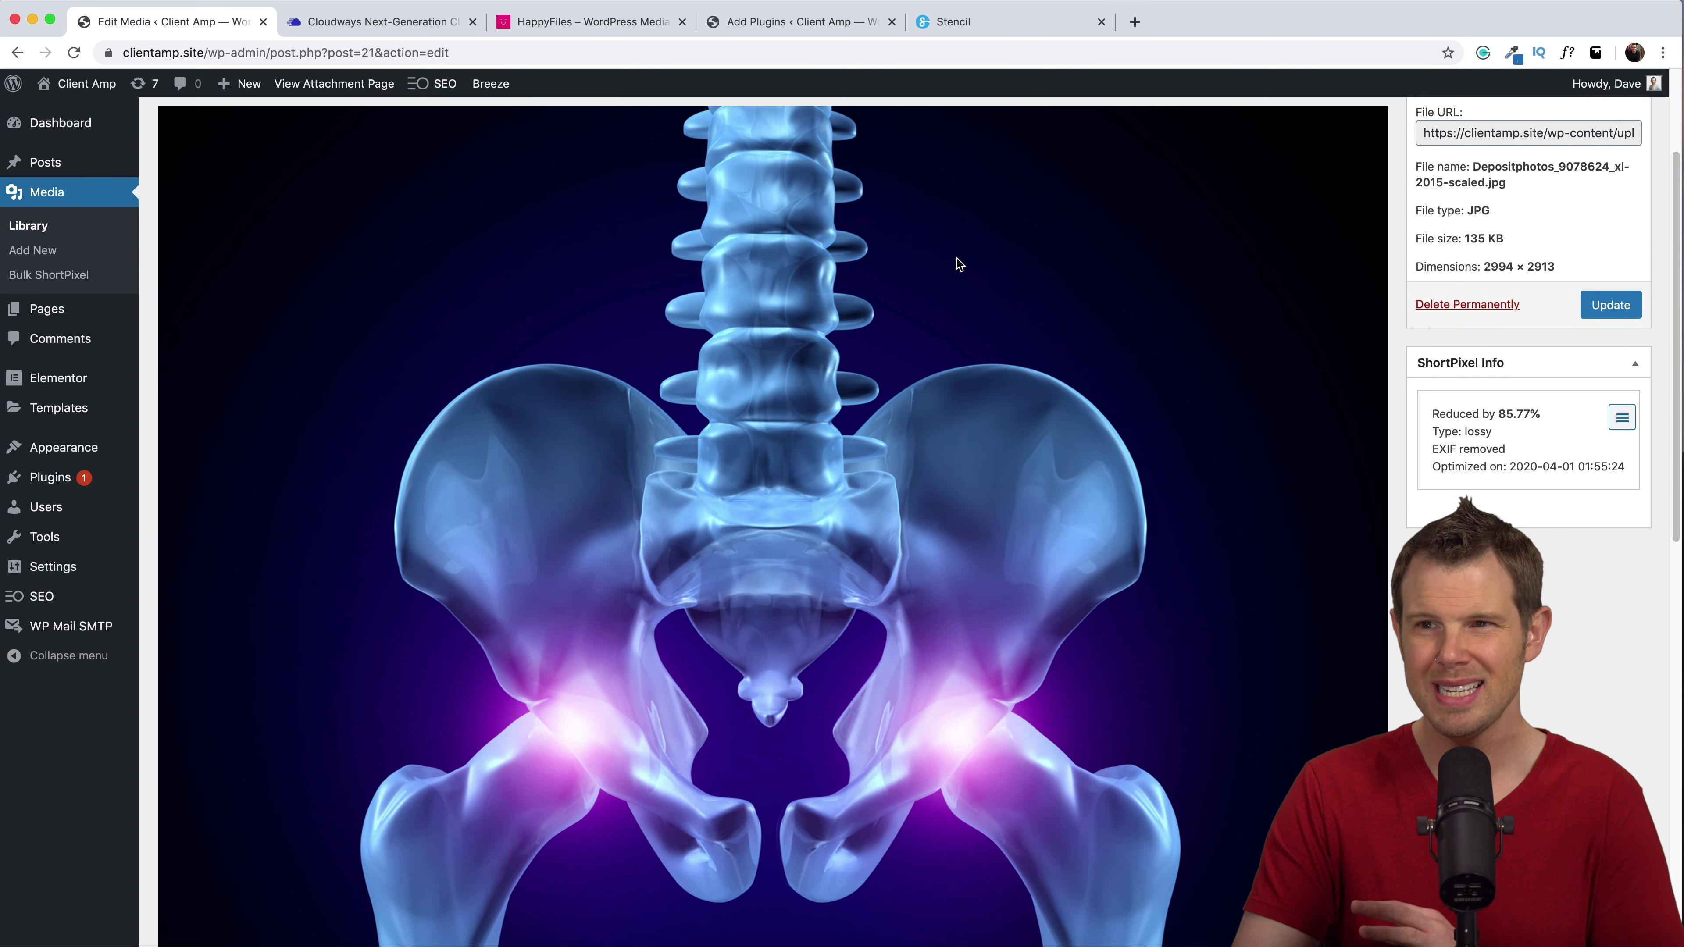
pyautogui.scroll(-2, 958, 286)
pyautogui.scroll(-2, 1011, 335)
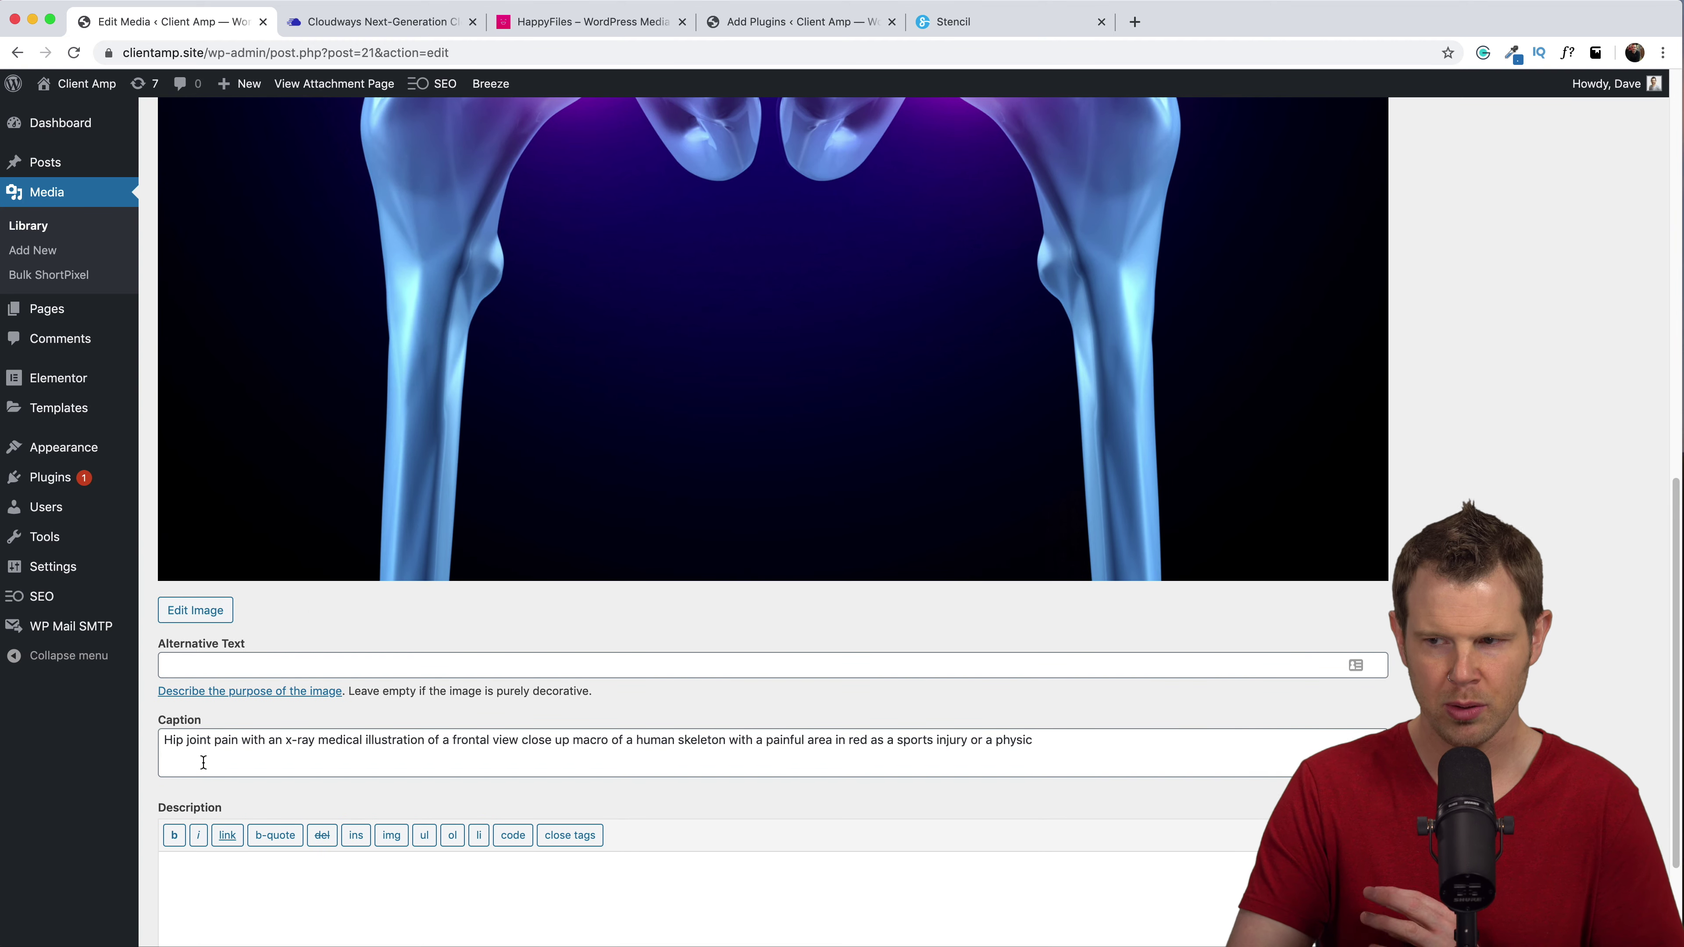
pyautogui.scroll(-3, 203, 763)
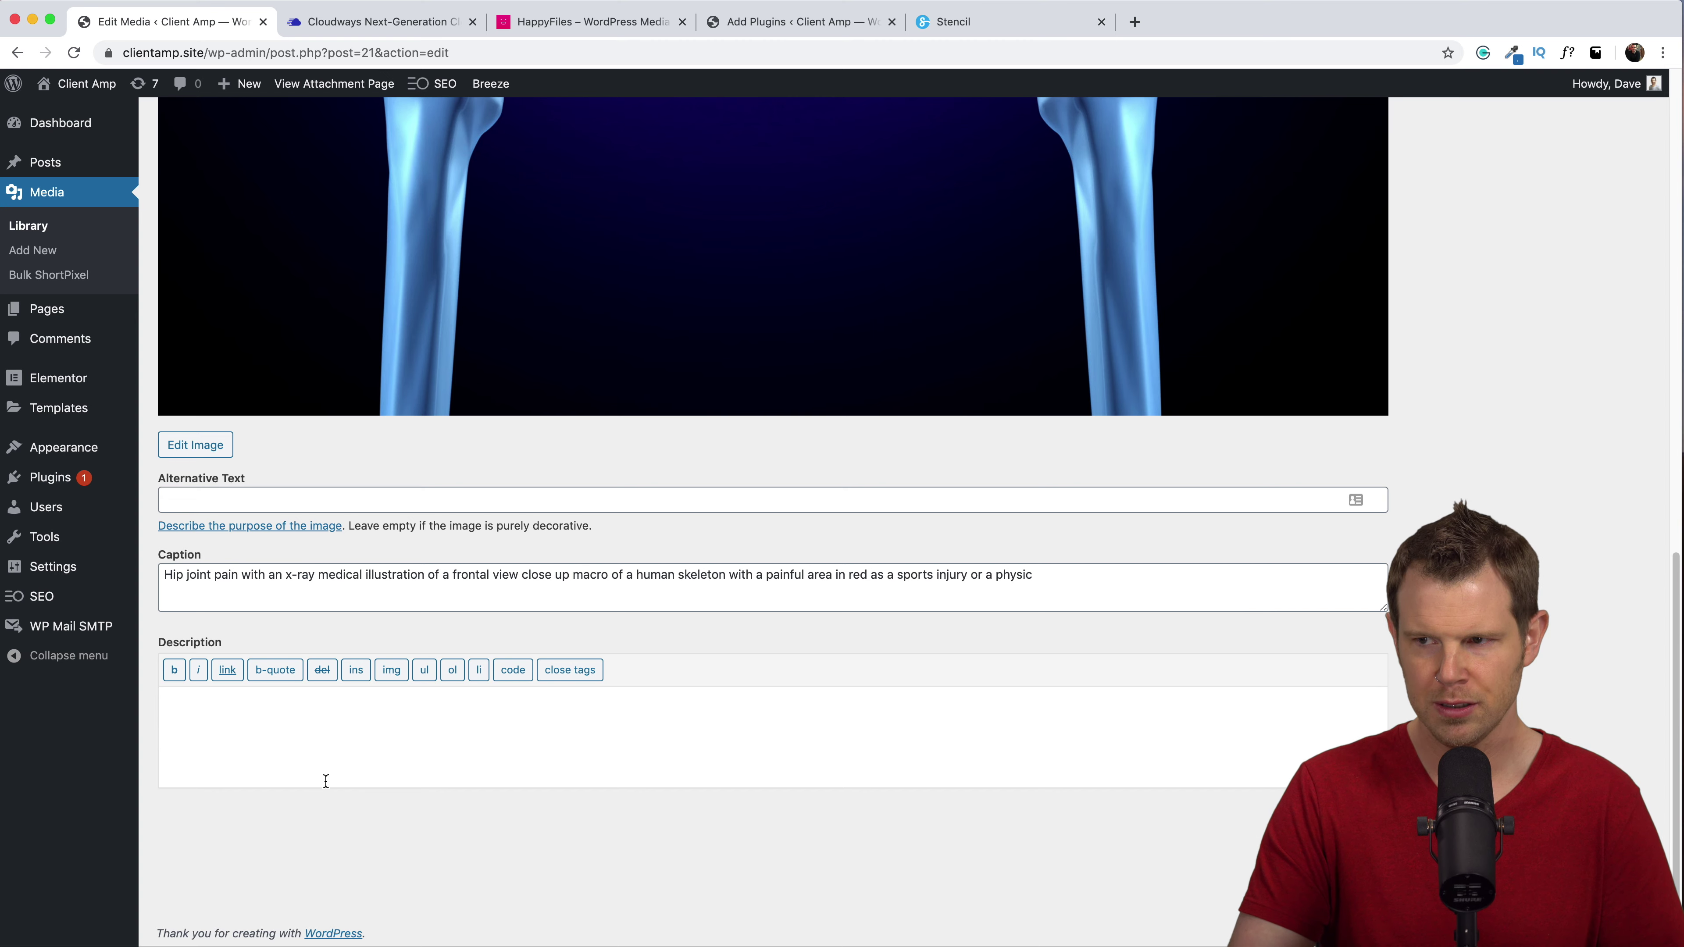
pyautogui.scroll(6, 318, 781)
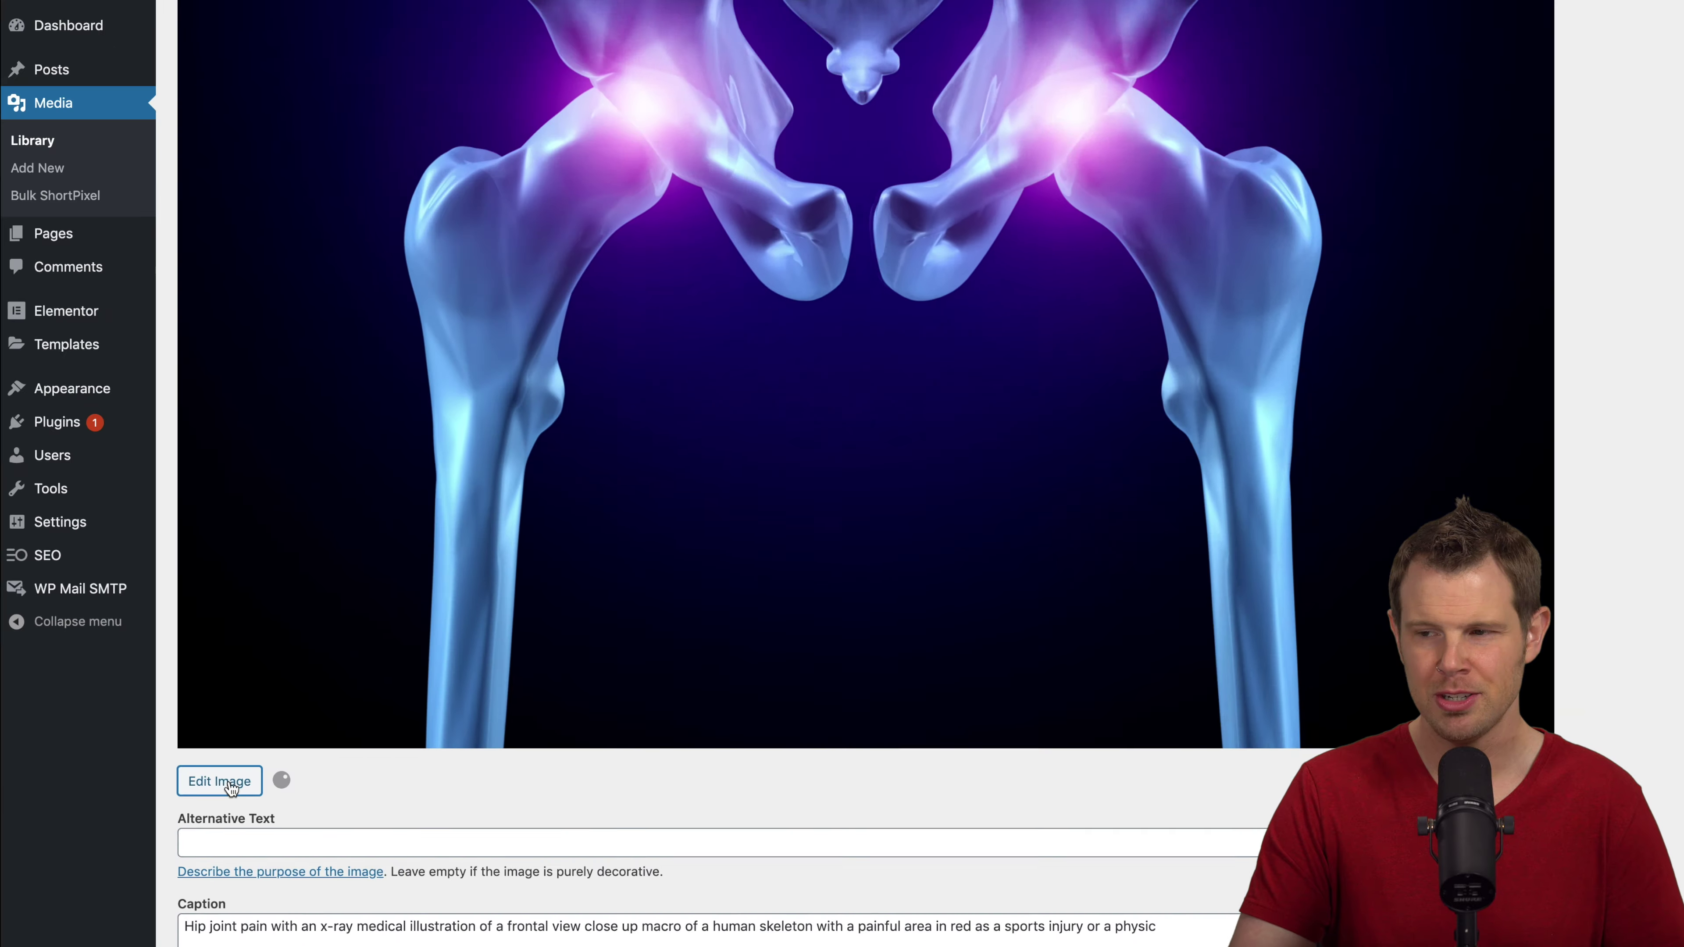
pyautogui.click(338, 717)
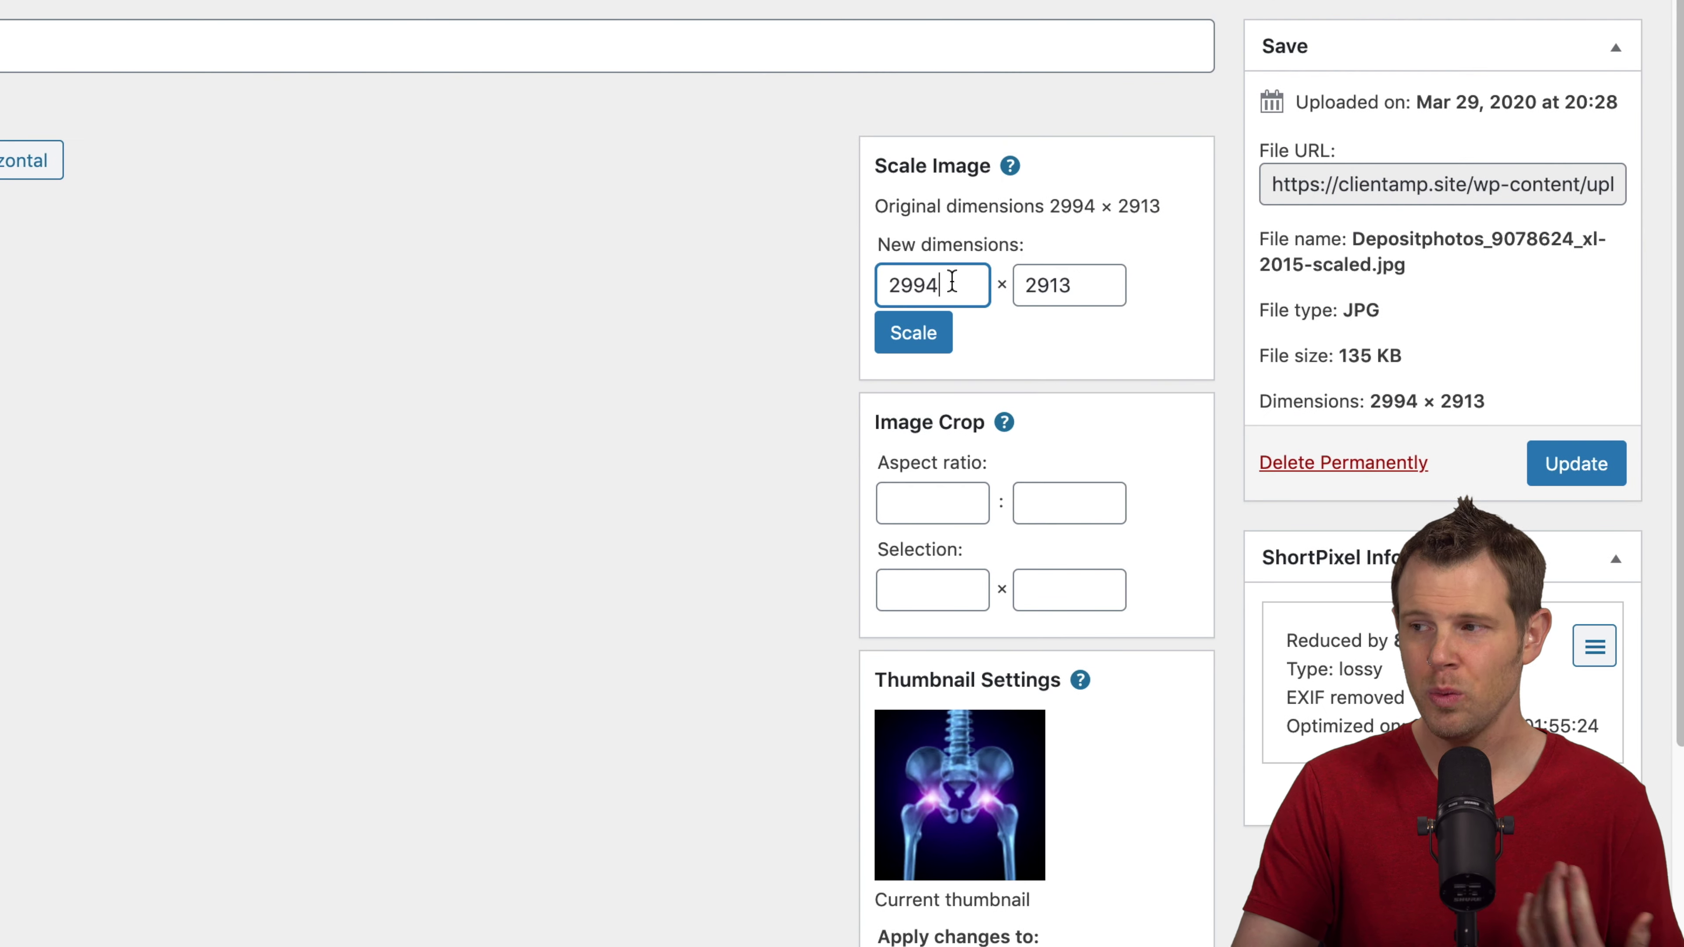
pyautogui.moveTo(1230, 371); pyautogui.dragTo(1142, 373)
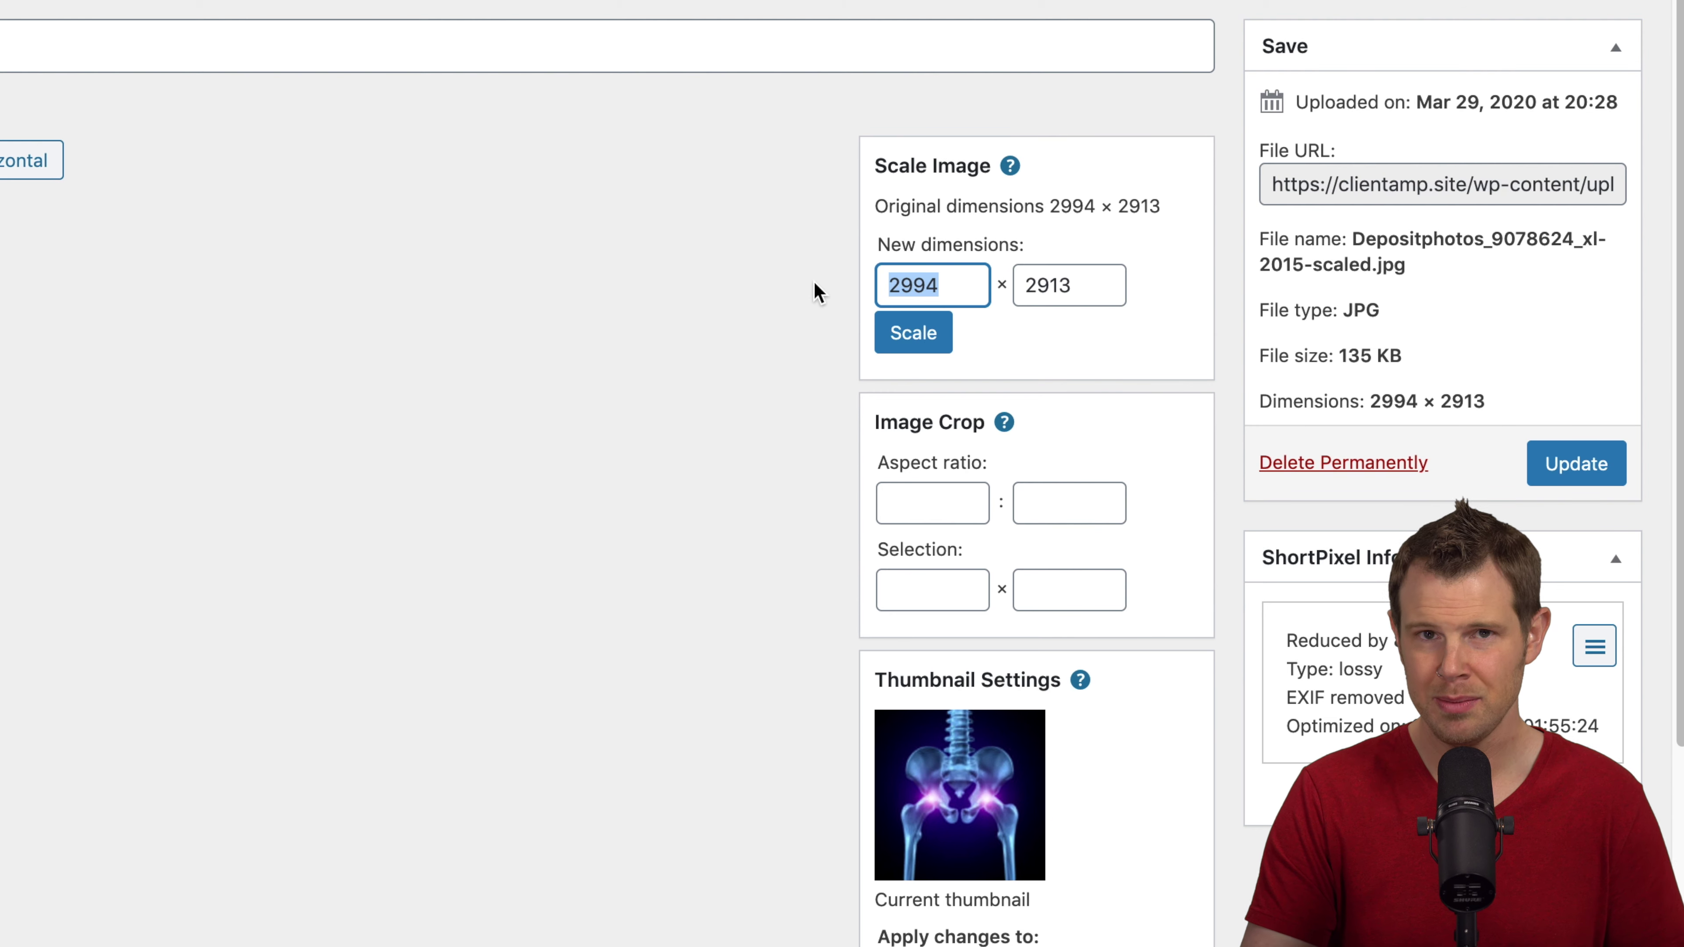
pyautogui.write('1500')
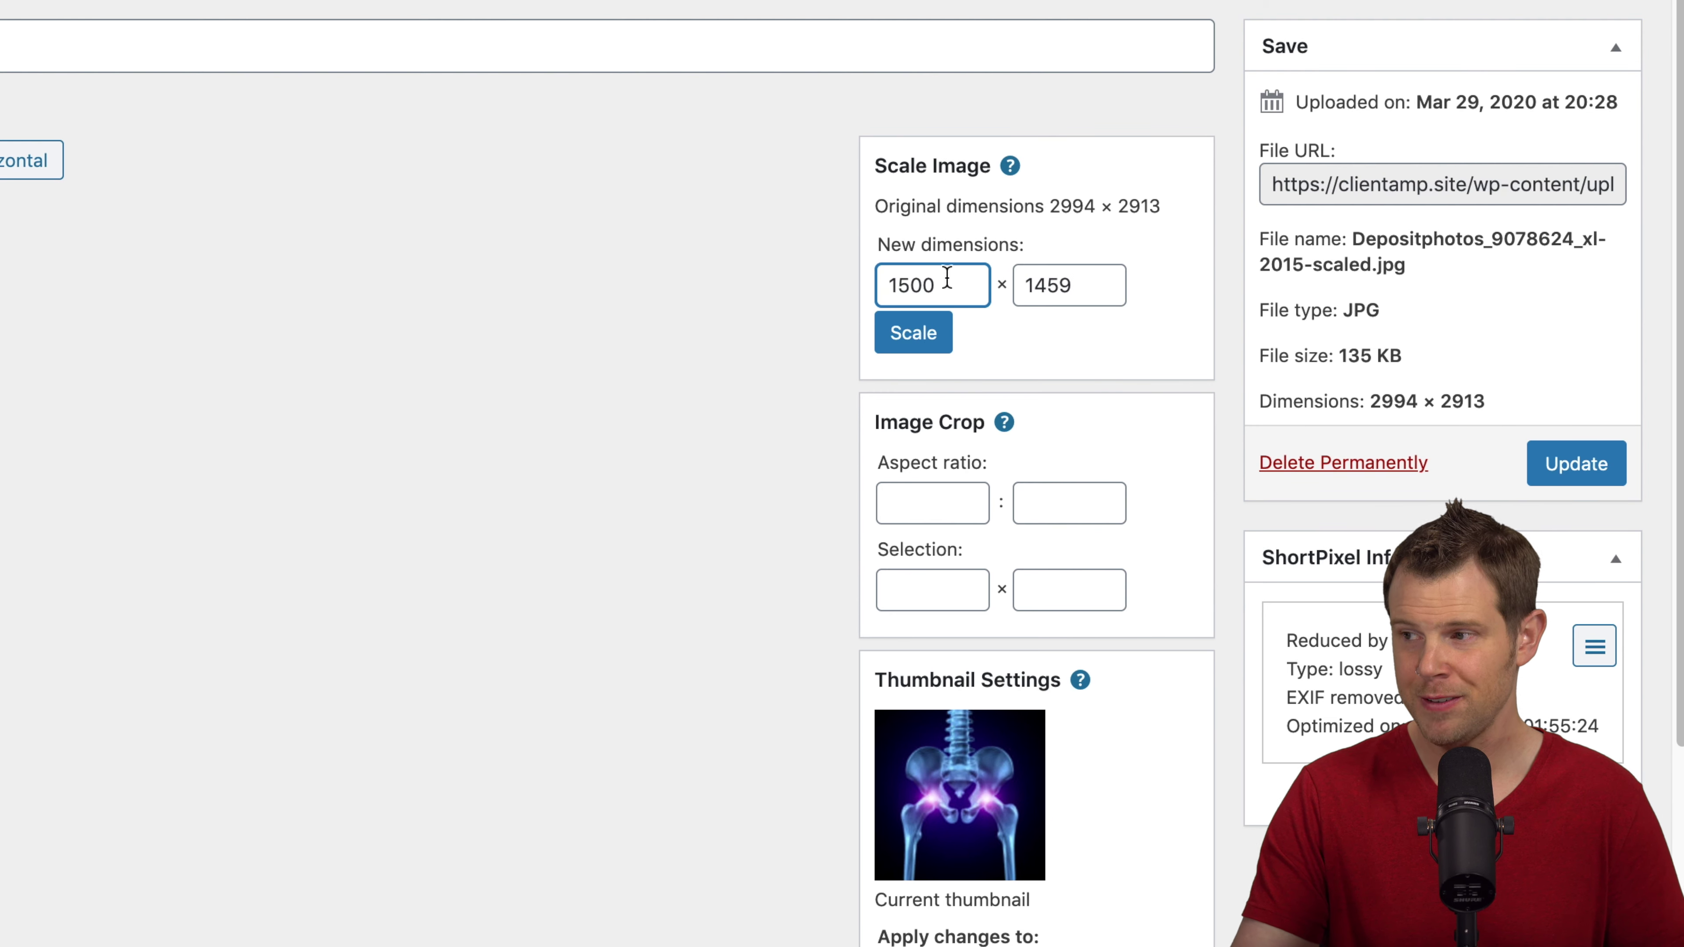
pyautogui.click(915, 331)
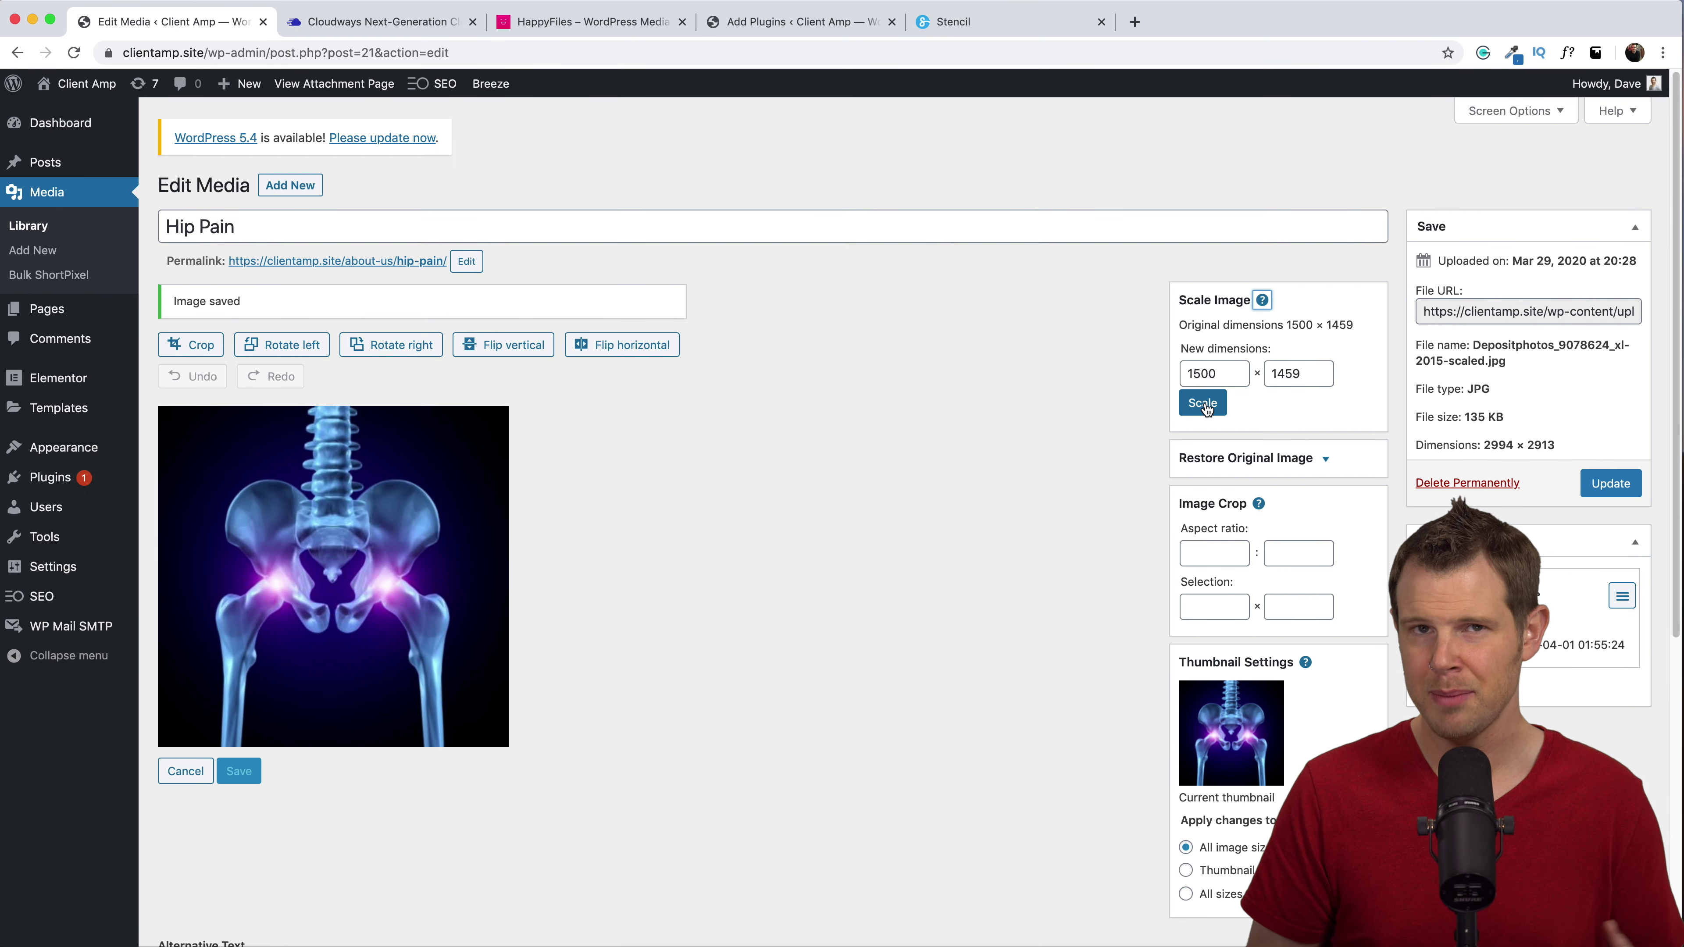
# Set the scale width for the Hip Pain image to 1000 pixels and expand the Restore Original Image option
pyautogui.moveTo(1217, 373); pyautogui.dragTo(1198, 372)
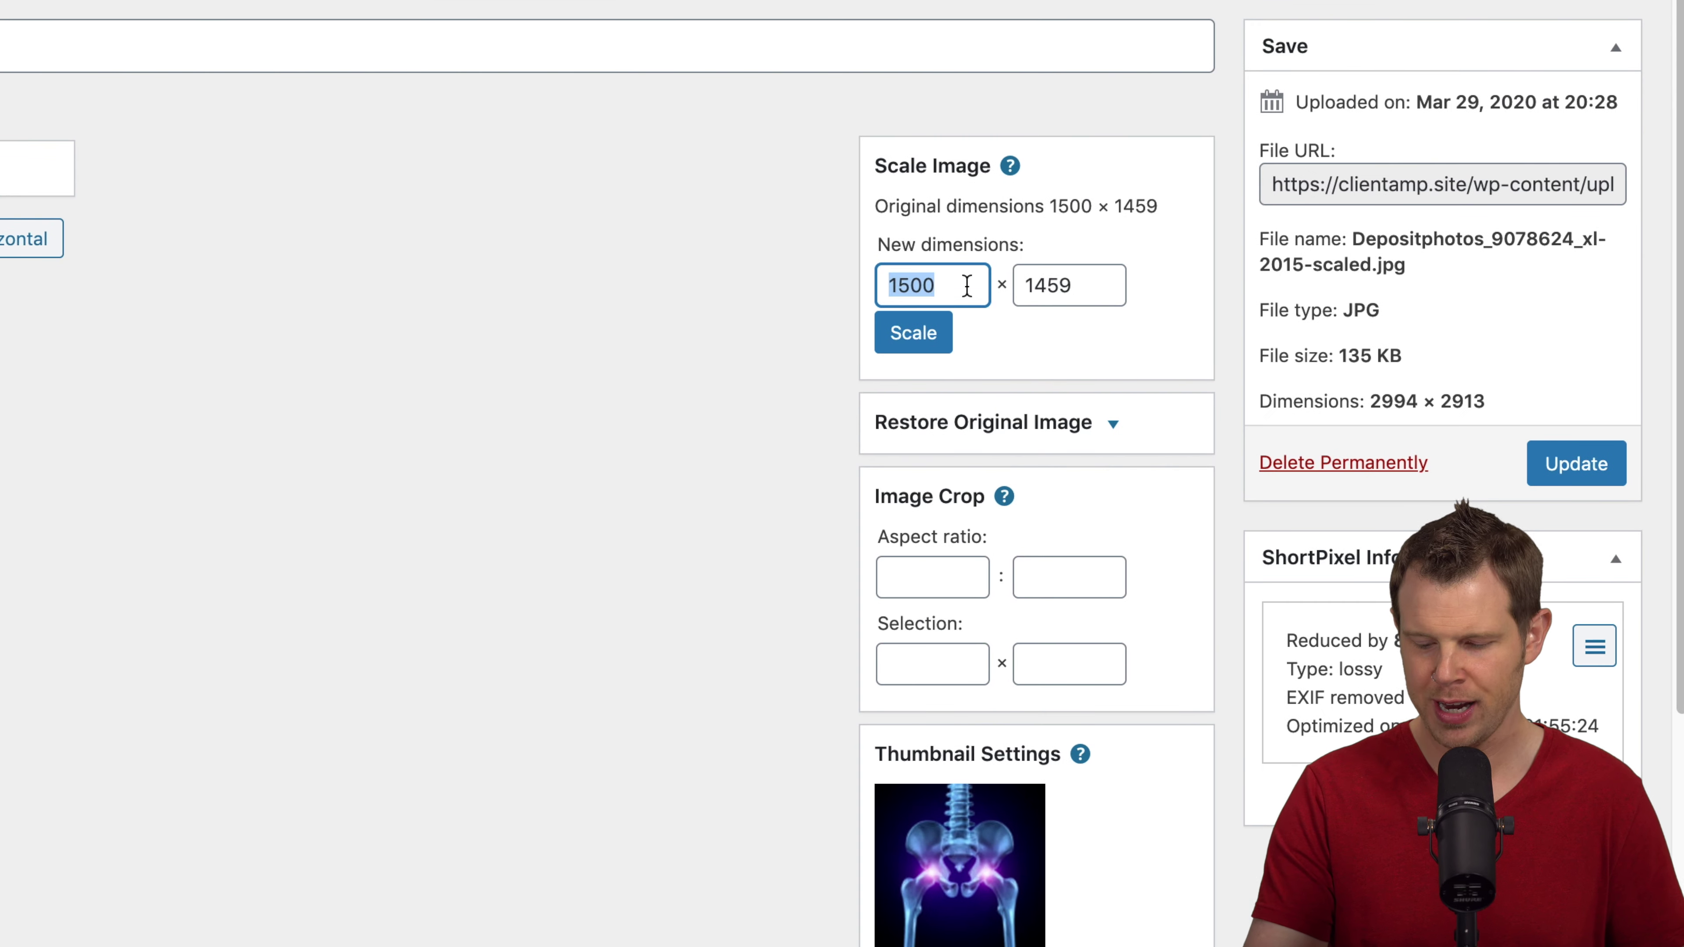
pyautogui.write('1000')
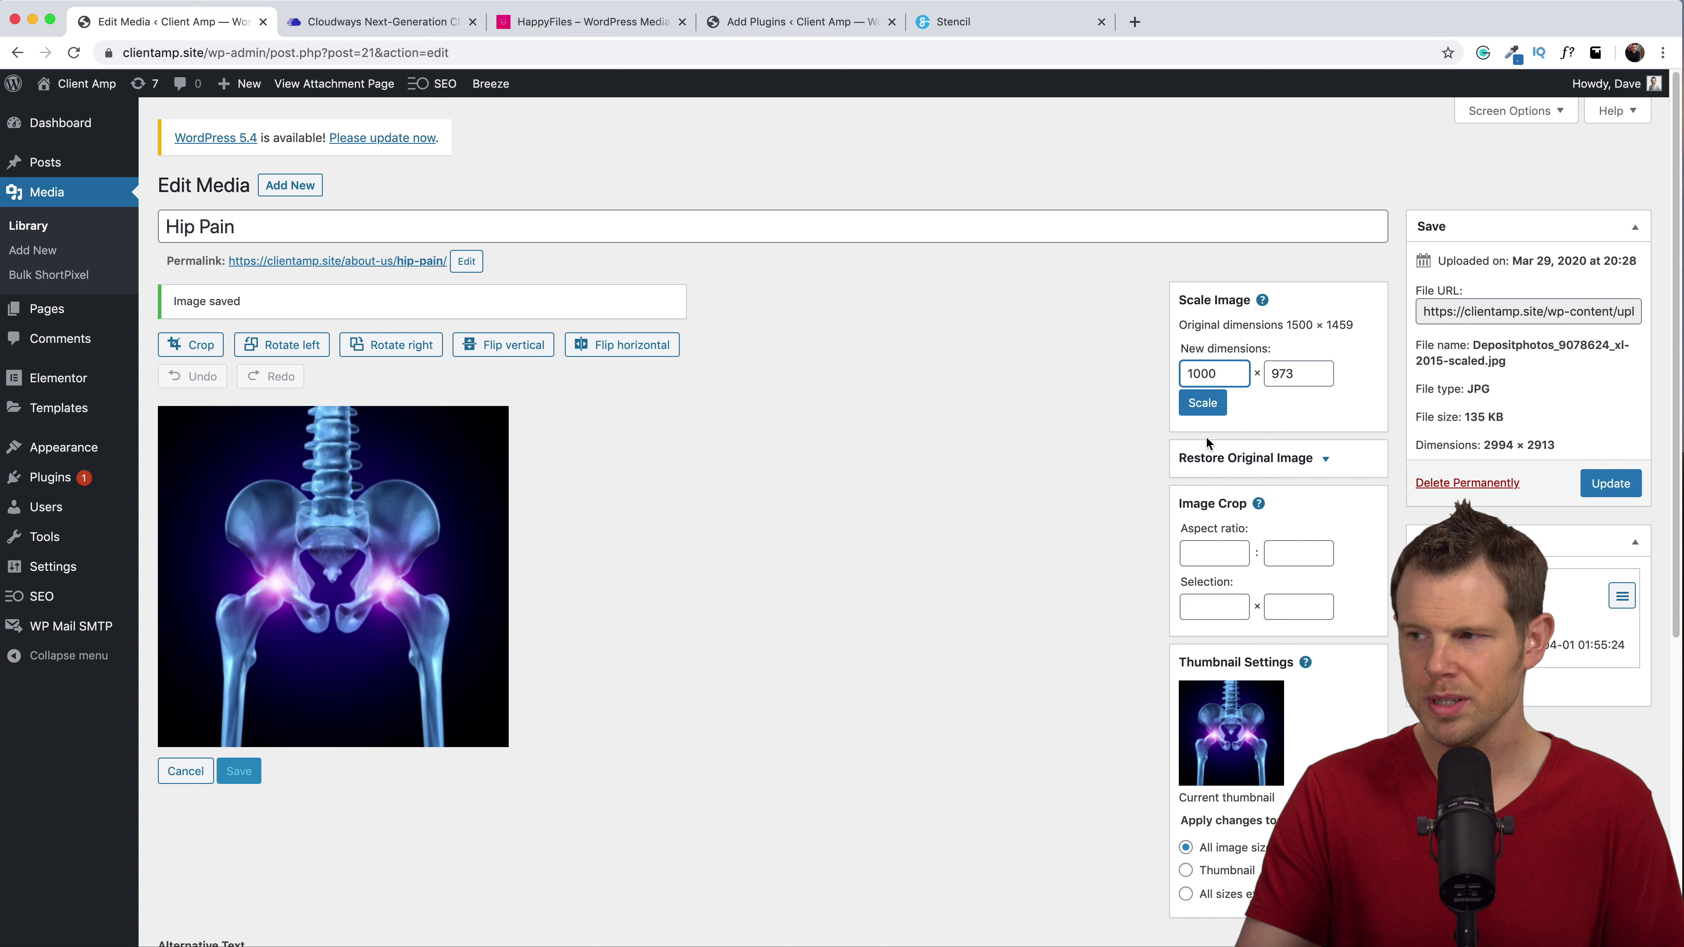
pyautogui.click(1324, 458)
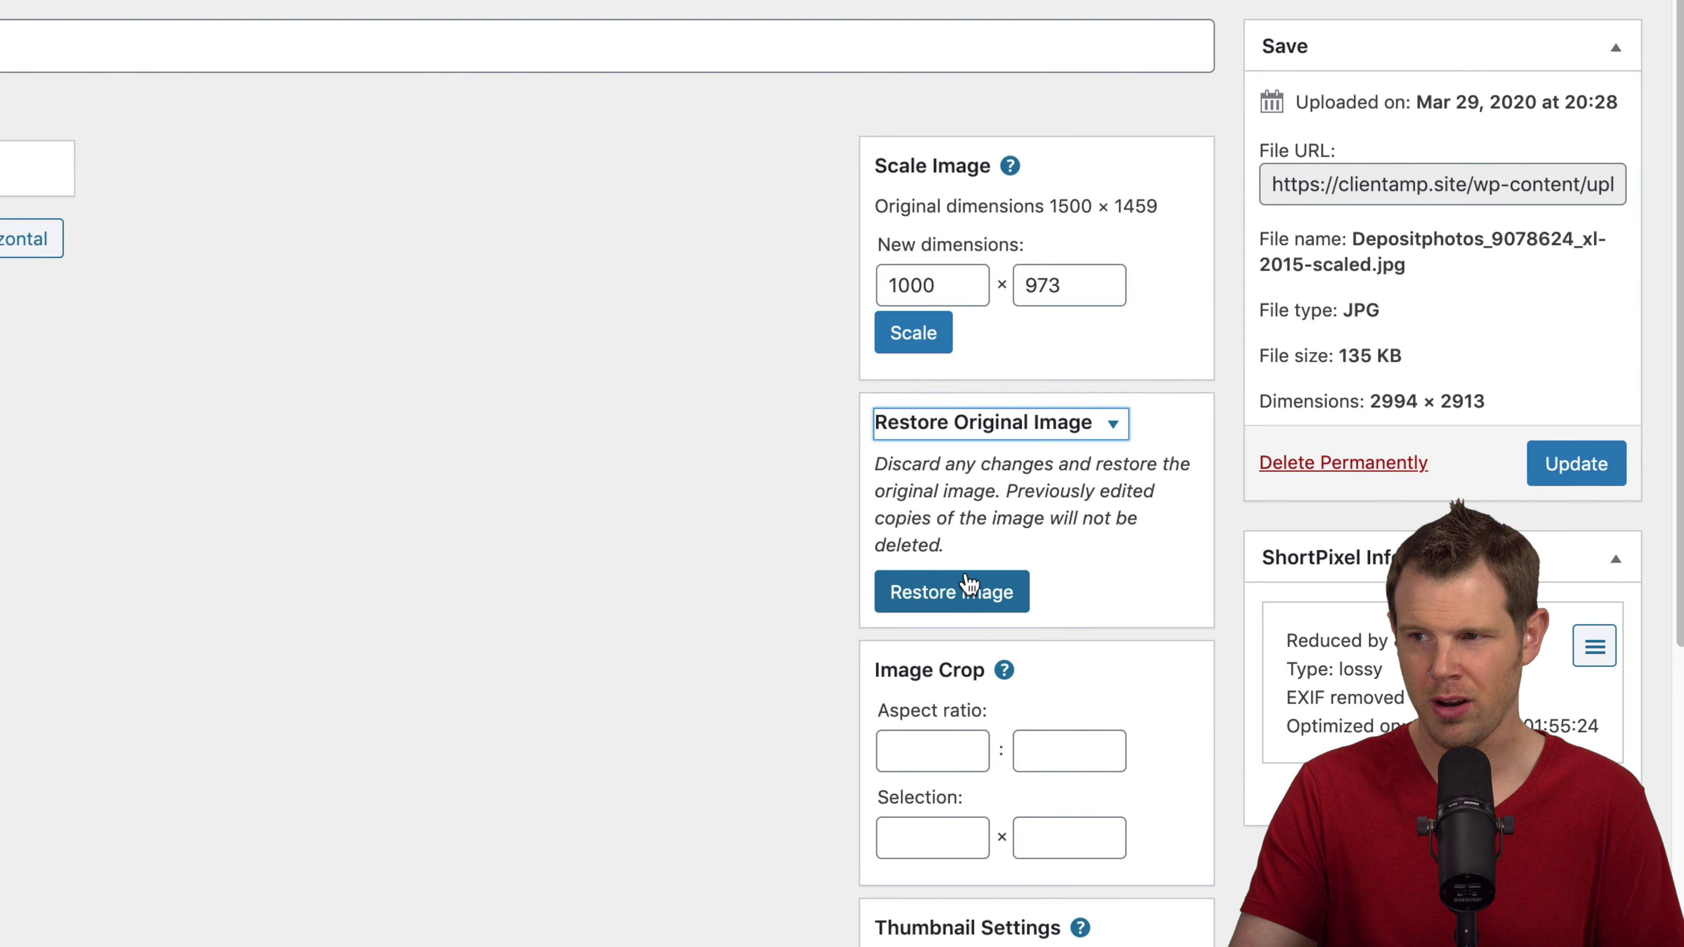
pyautogui.click(987, 593)
# Crop the hip image to a selection of about 2283 × 1970 pixels around the pelvis
pyautogui.click(198, 345)
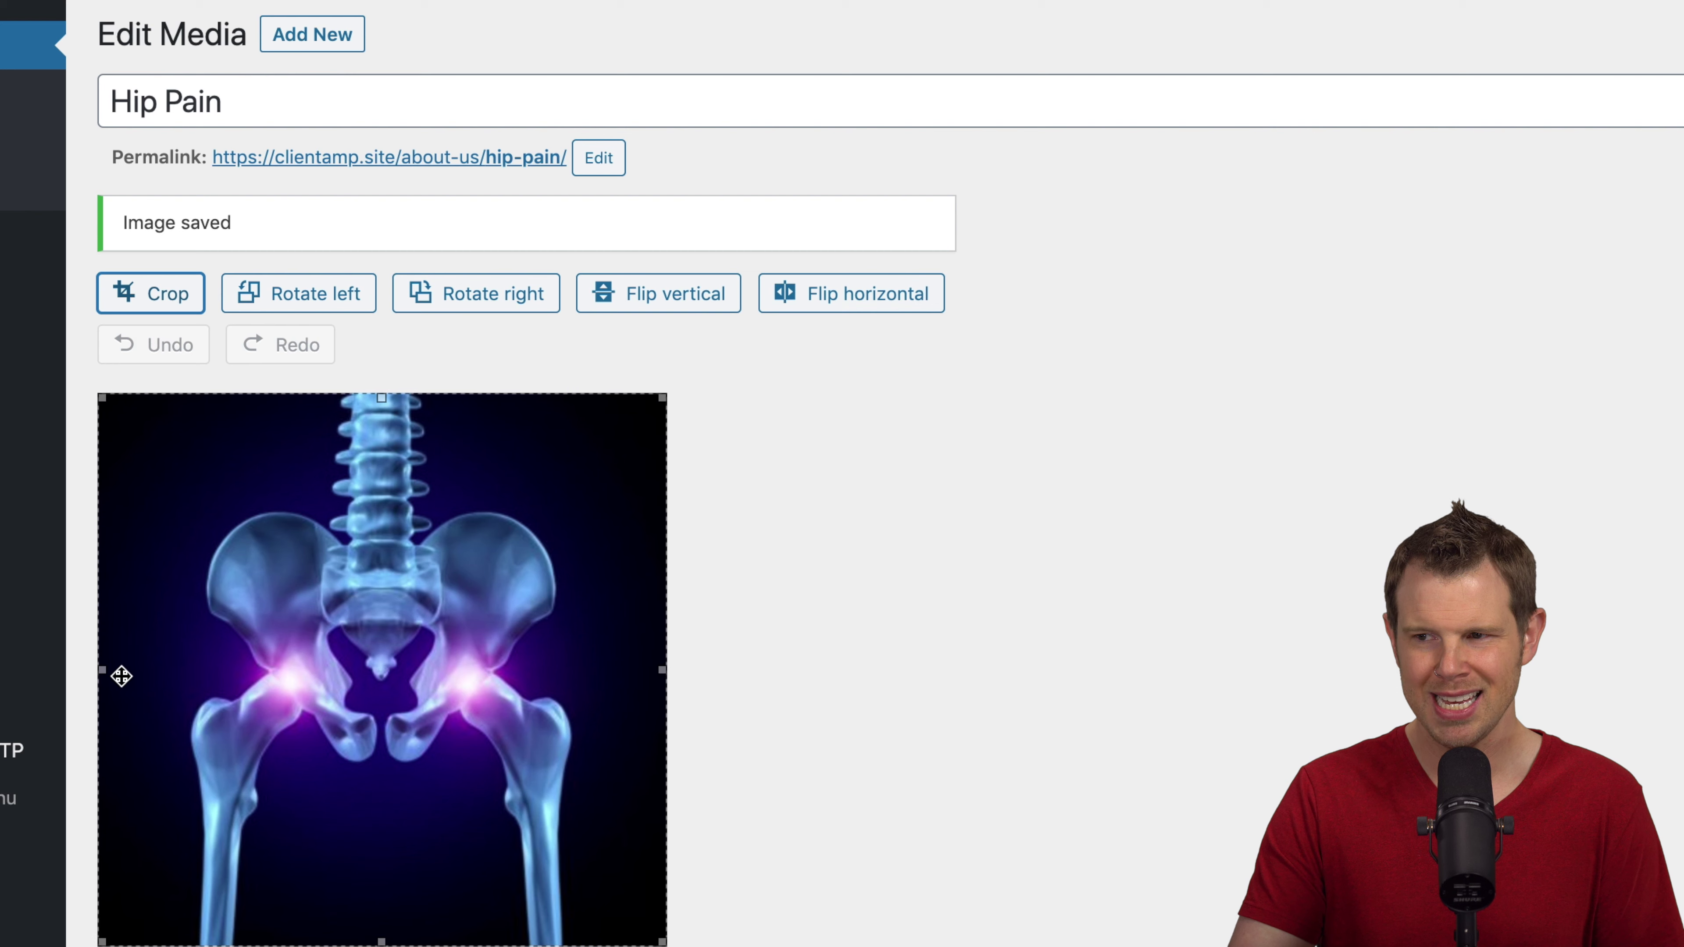
pyautogui.moveTo(101, 670); pyautogui.dragTo(213, 673)
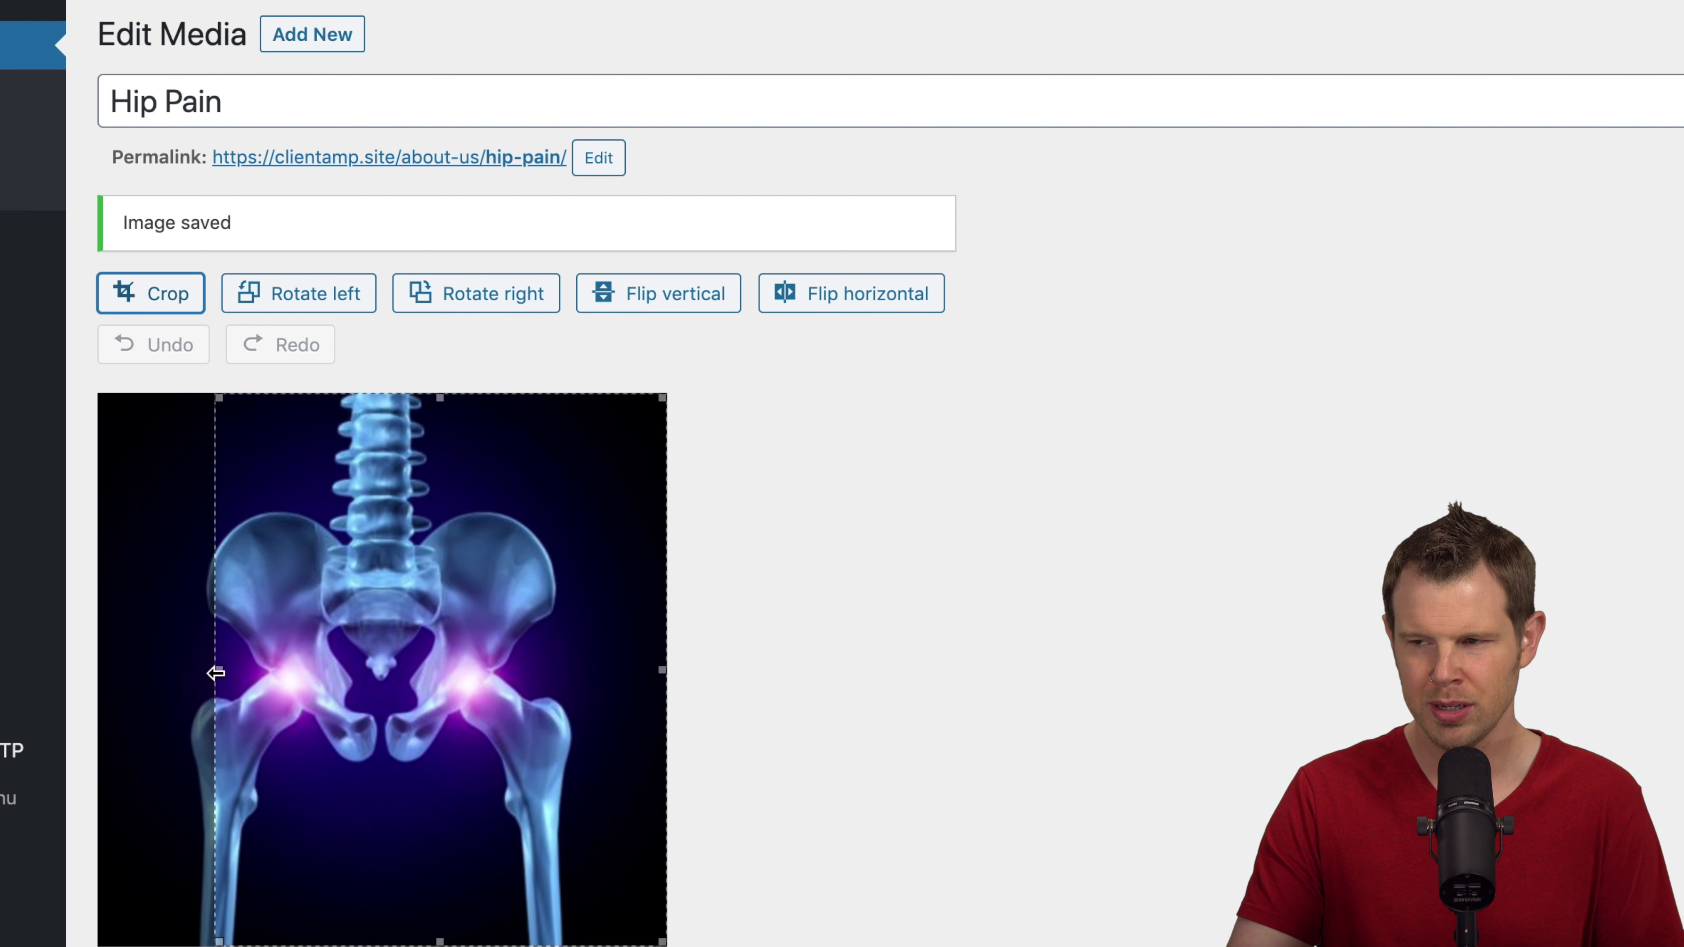
pyautogui.moveTo(662, 398); pyautogui.dragTo(569, 488)
pyautogui.moveTo(390, 938); pyautogui.dragTo(391, 818)
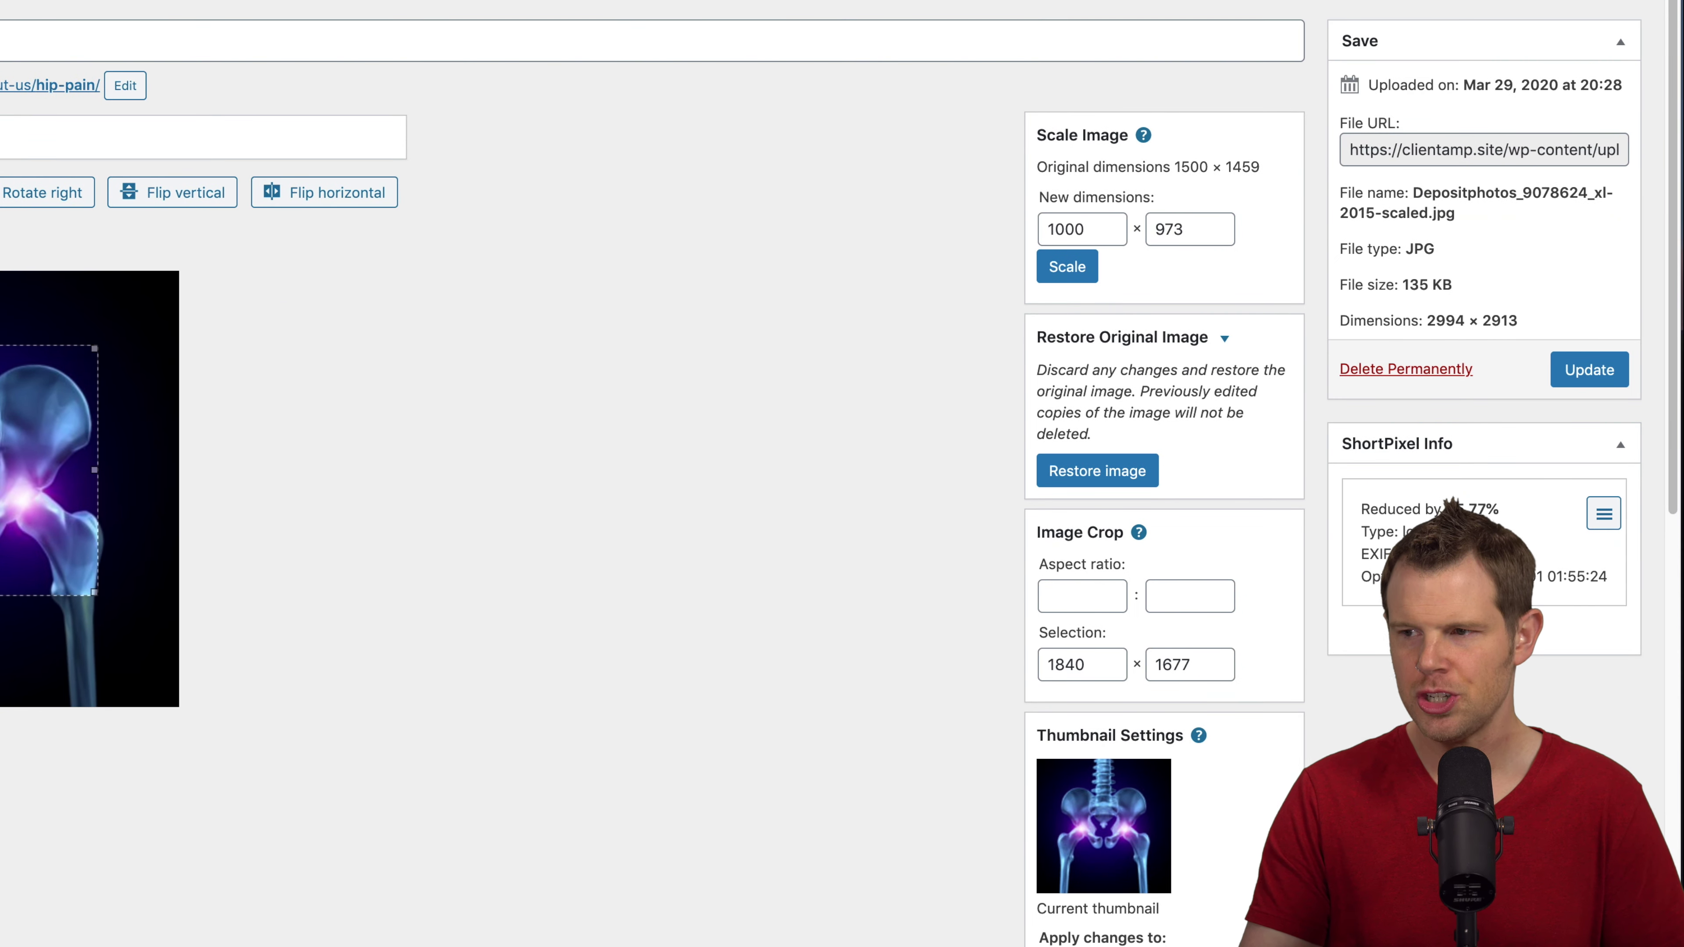
pyautogui.moveTo(93, 594); pyautogui.dragTo(96, 585)
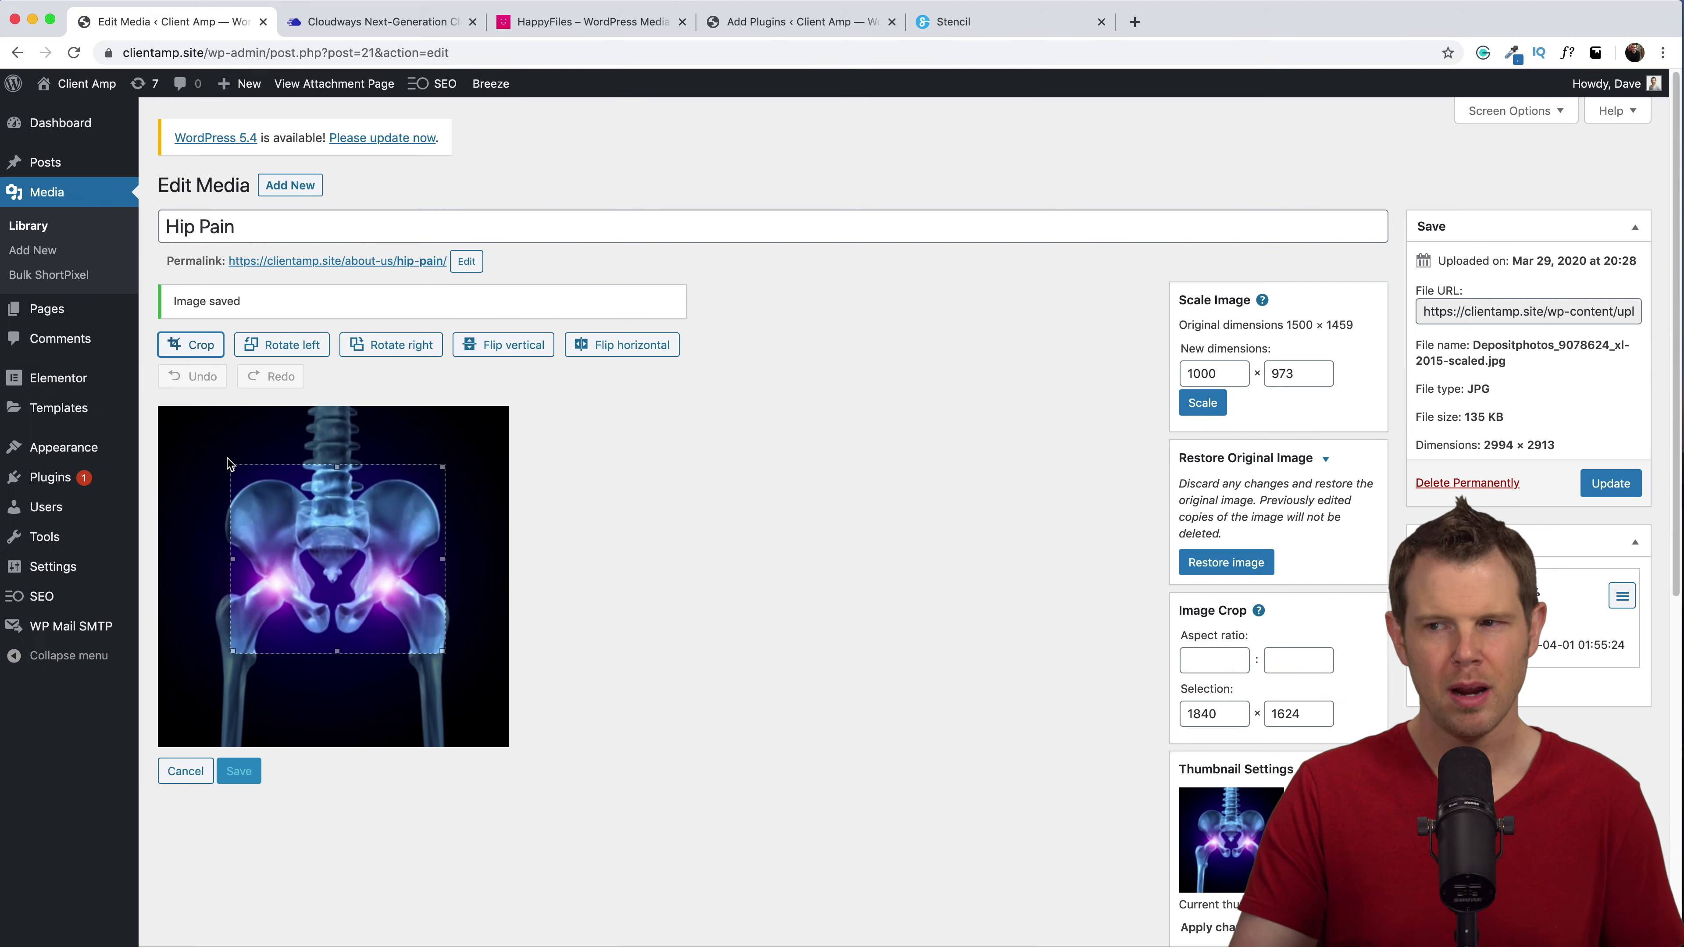
pyautogui.moveTo(233, 473); pyautogui.dragTo(214, 457)
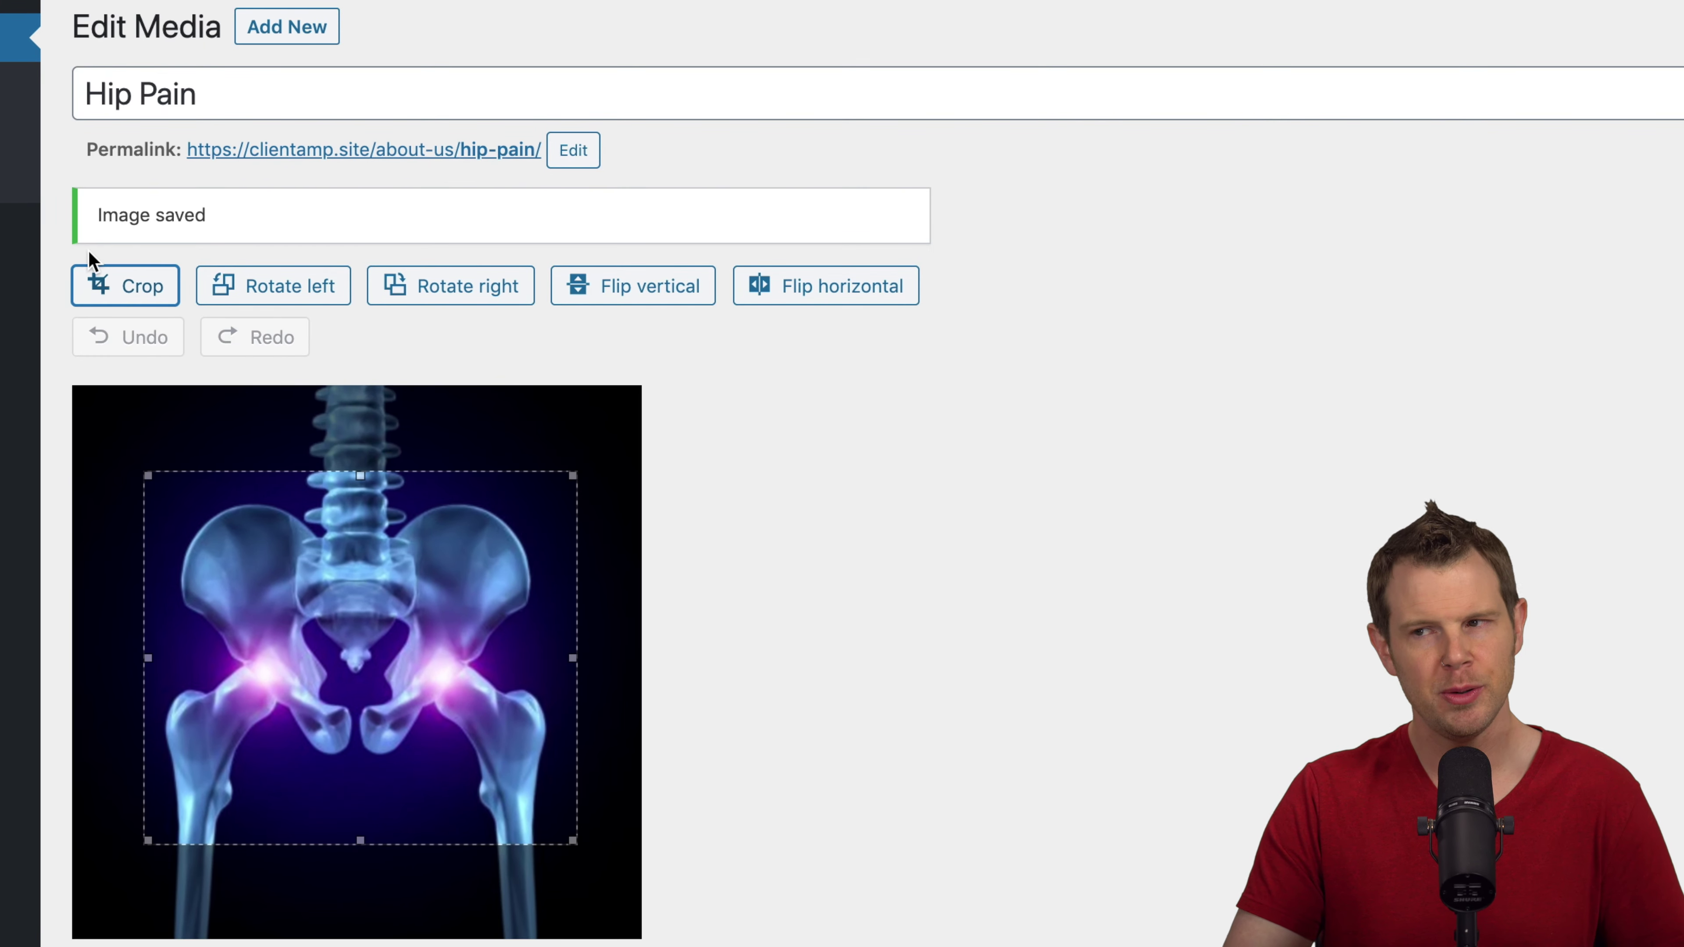
pyautogui.click(153, 287)
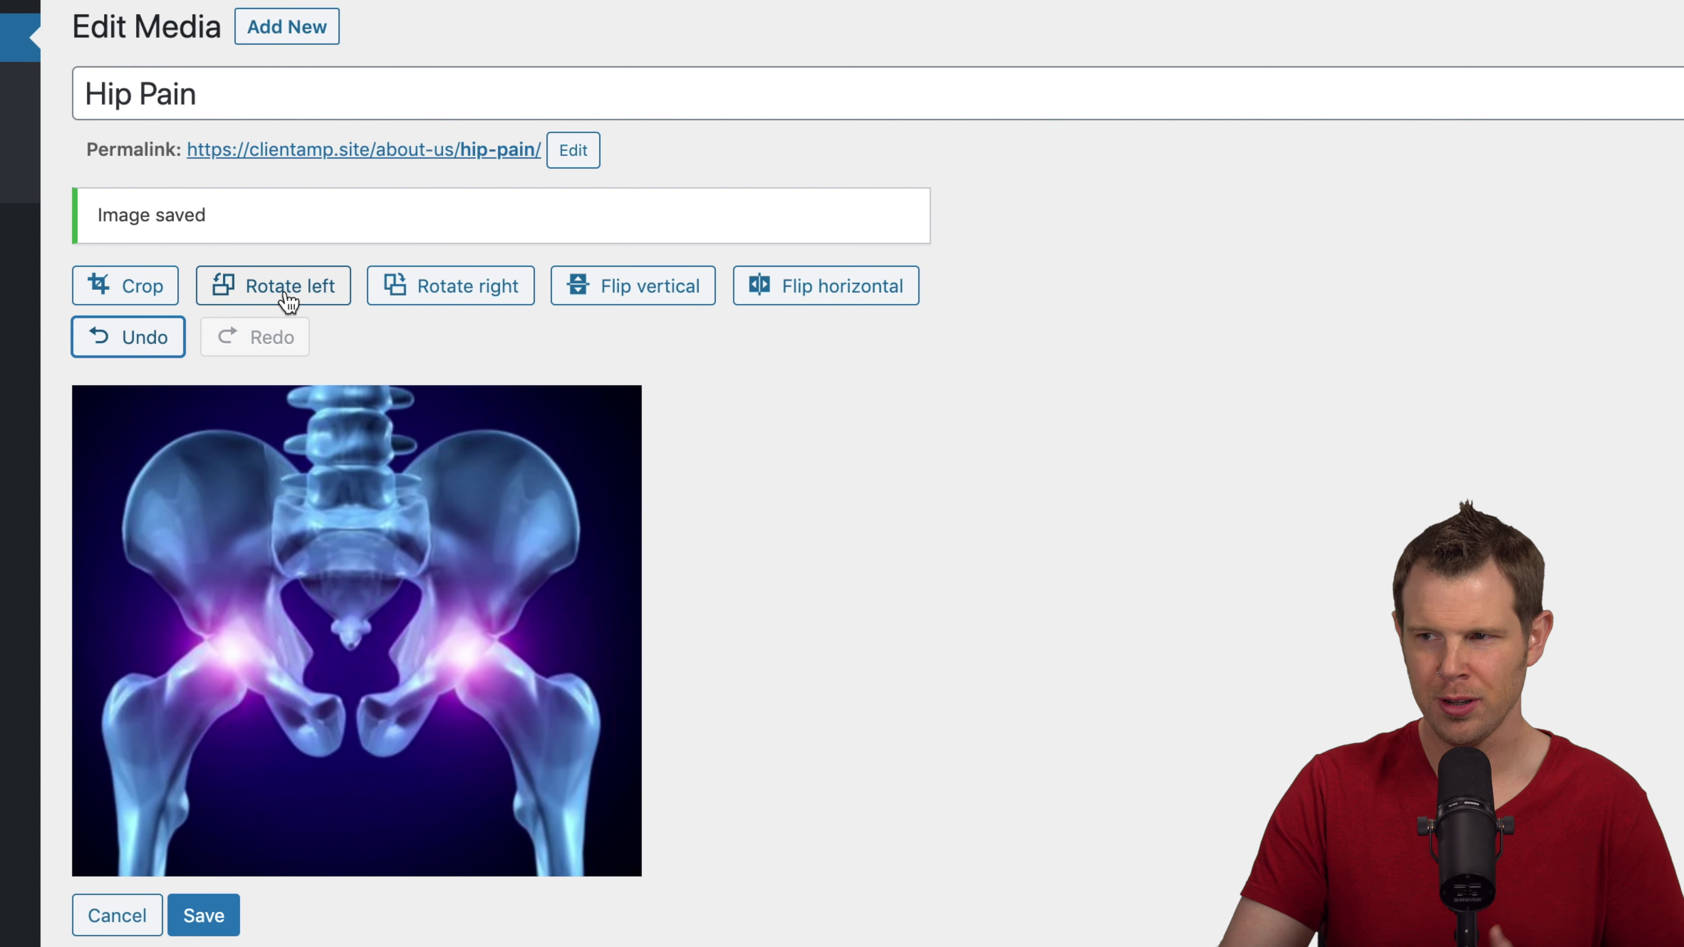
# Rotate the cropped image left and back right, and flip it vertically and horizontally twice each
pyautogui.click(305, 292)
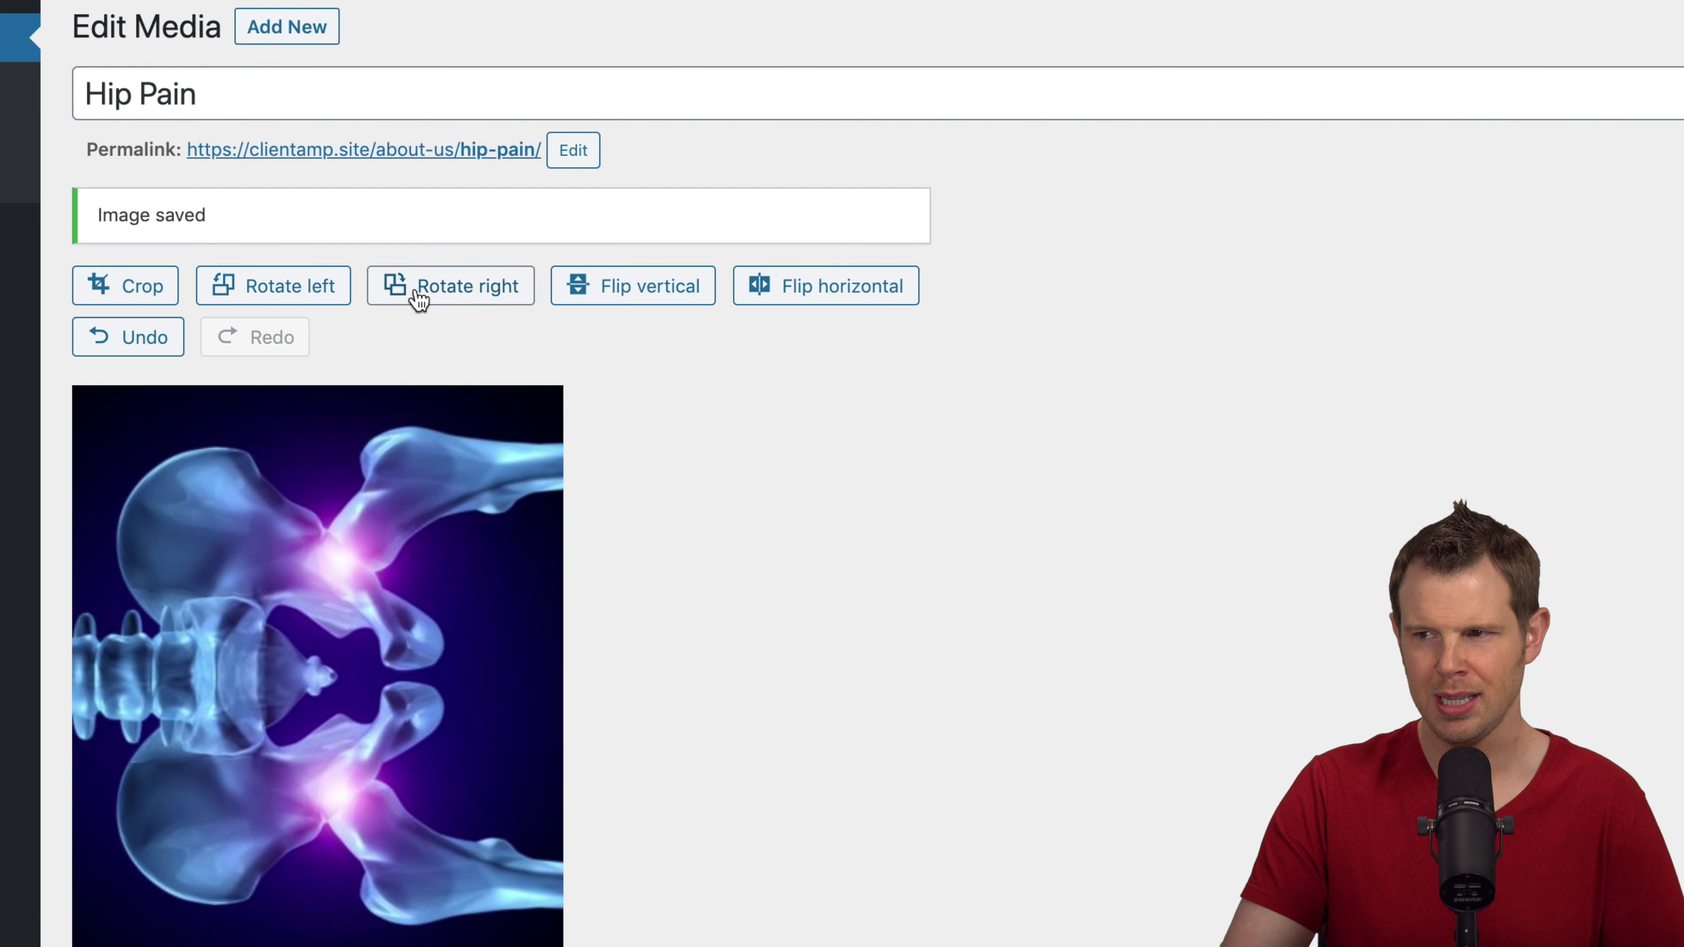
pyautogui.click(416, 293)
pyautogui.click(668, 302)
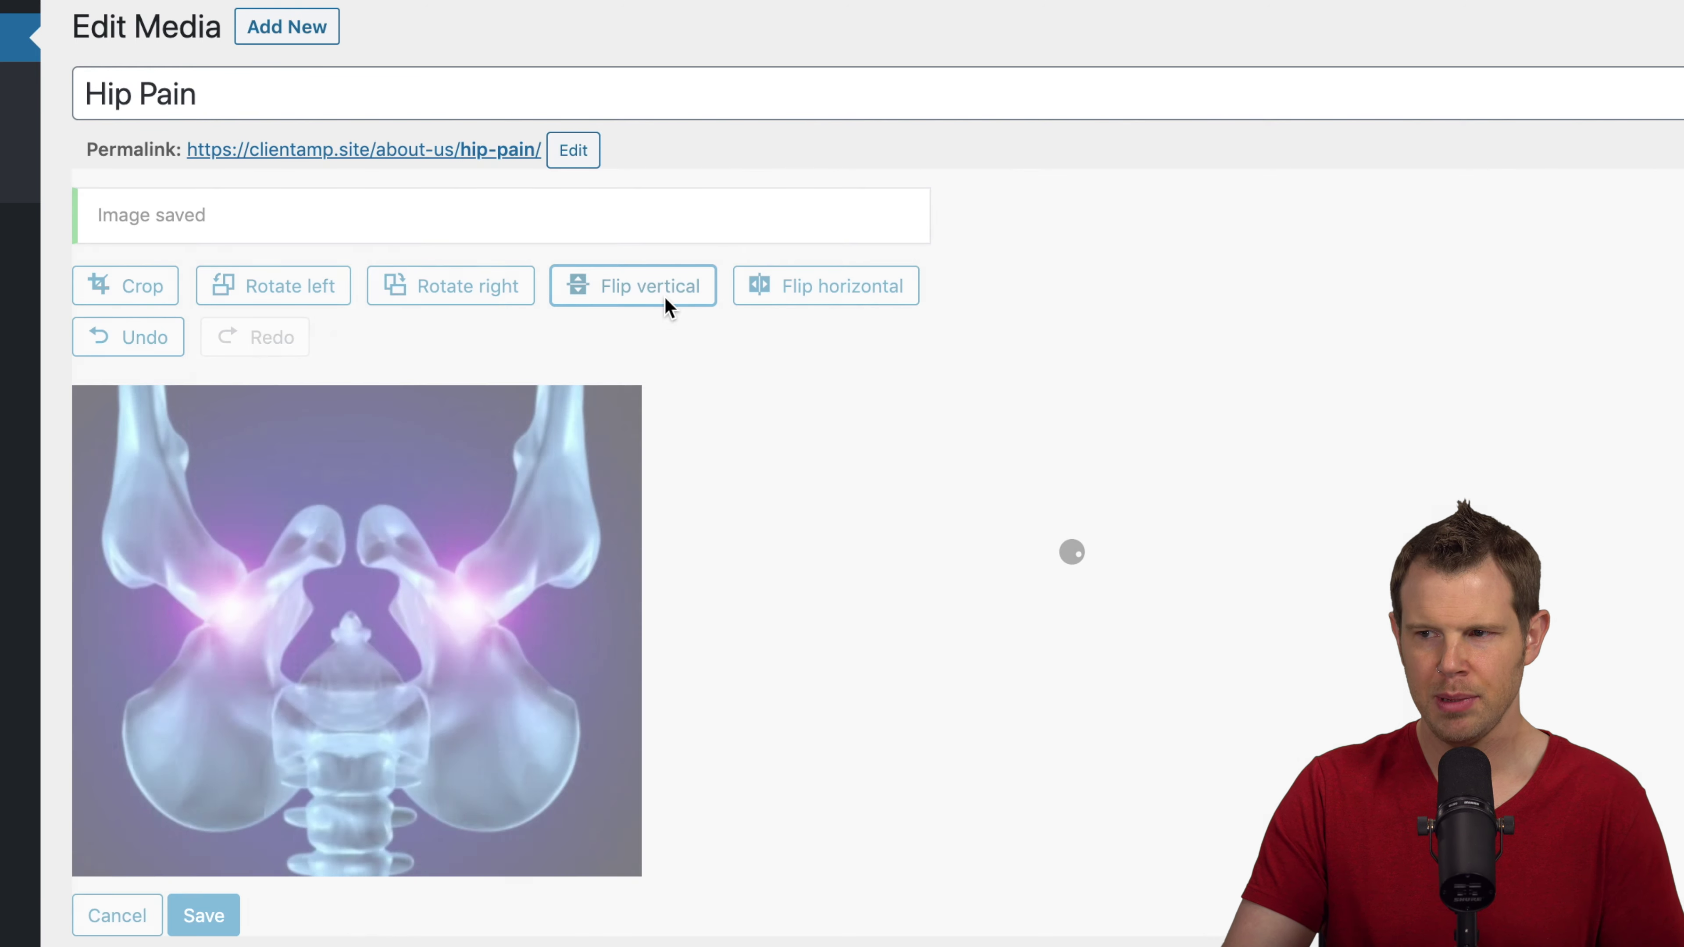
pyautogui.click(816, 294)
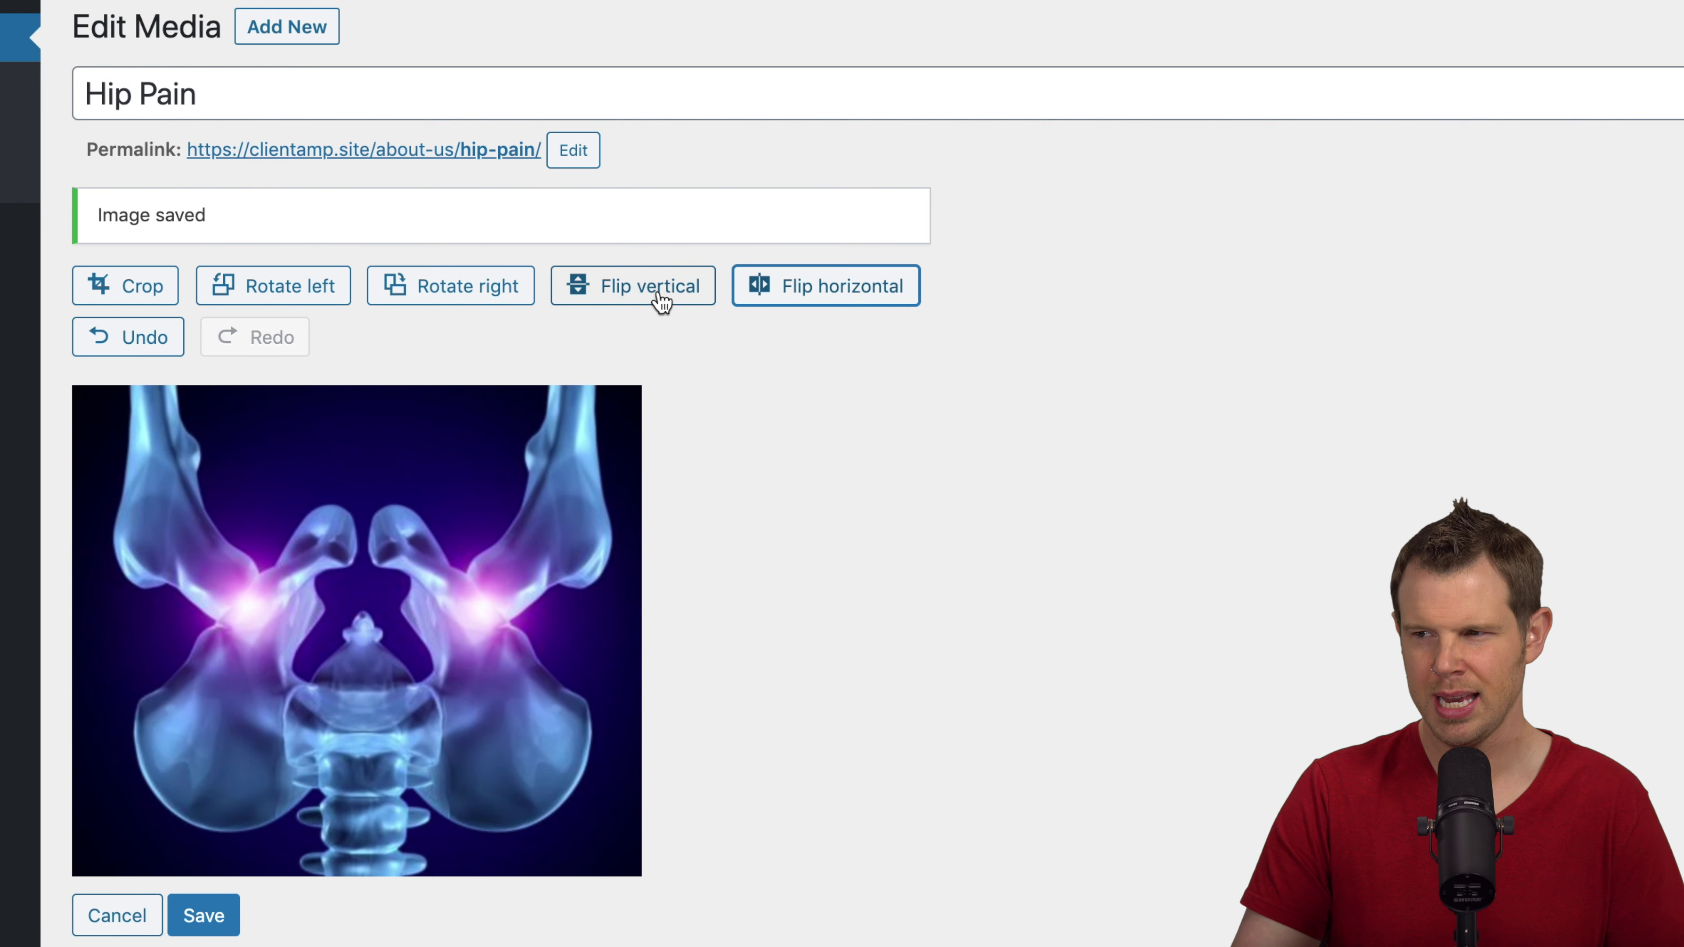
pyautogui.click(806, 290)
pyautogui.click(652, 293)
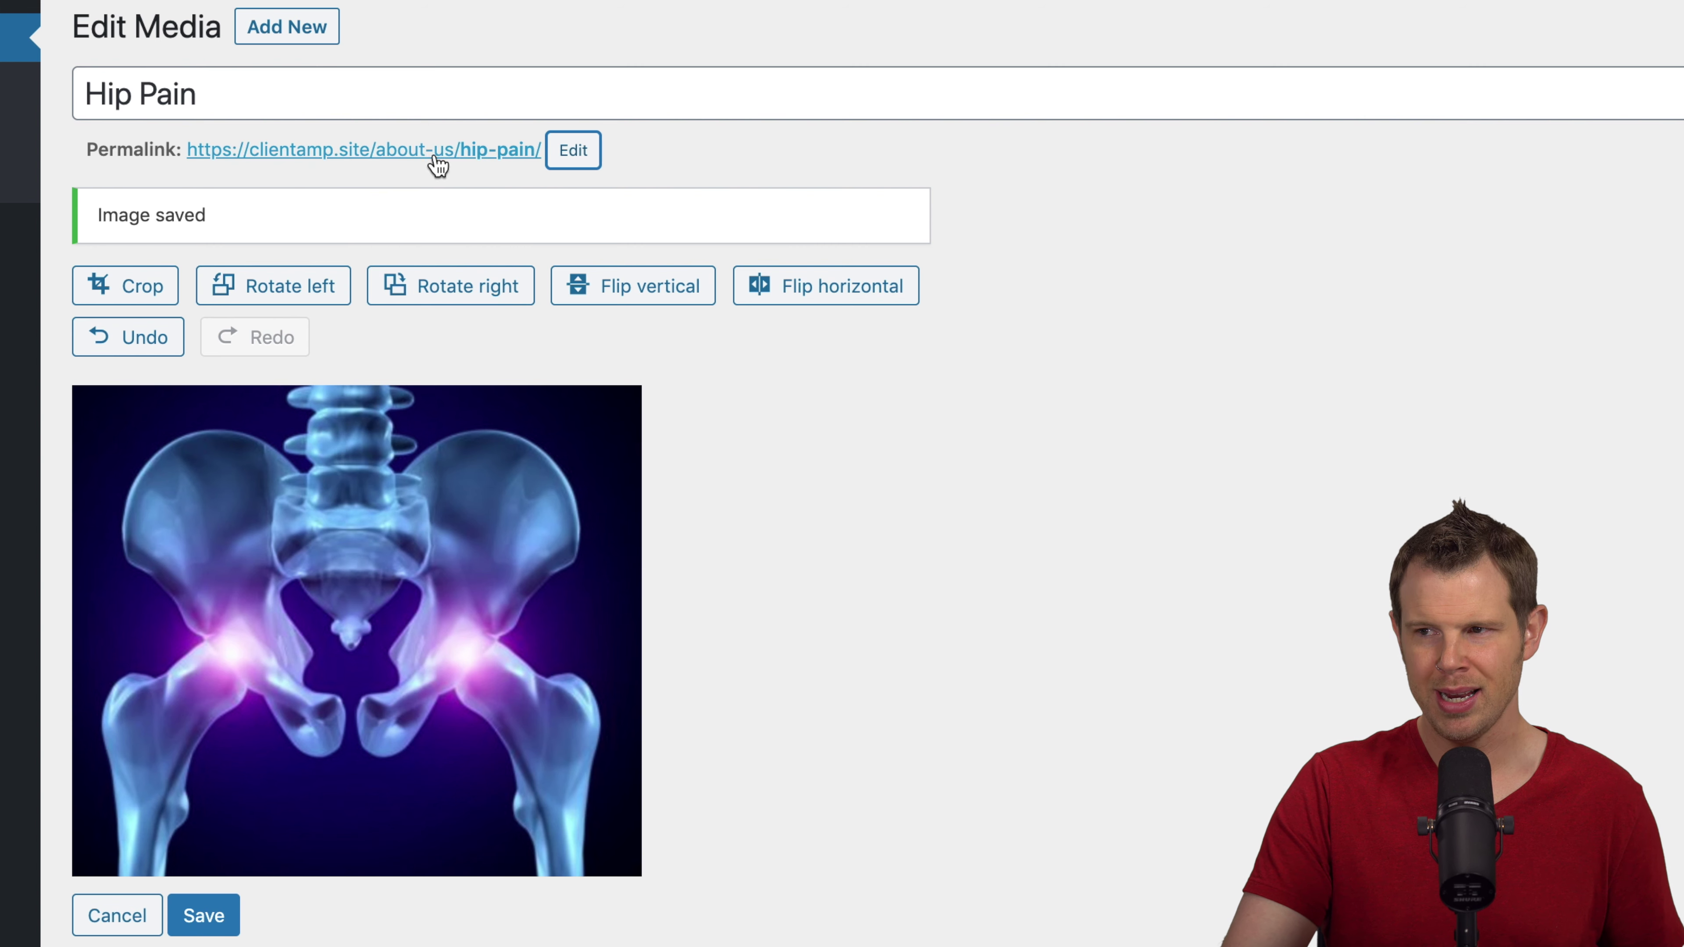
# Open the image's permalink slug for editing and keep it as hip-pain
pyautogui.click(574, 151)
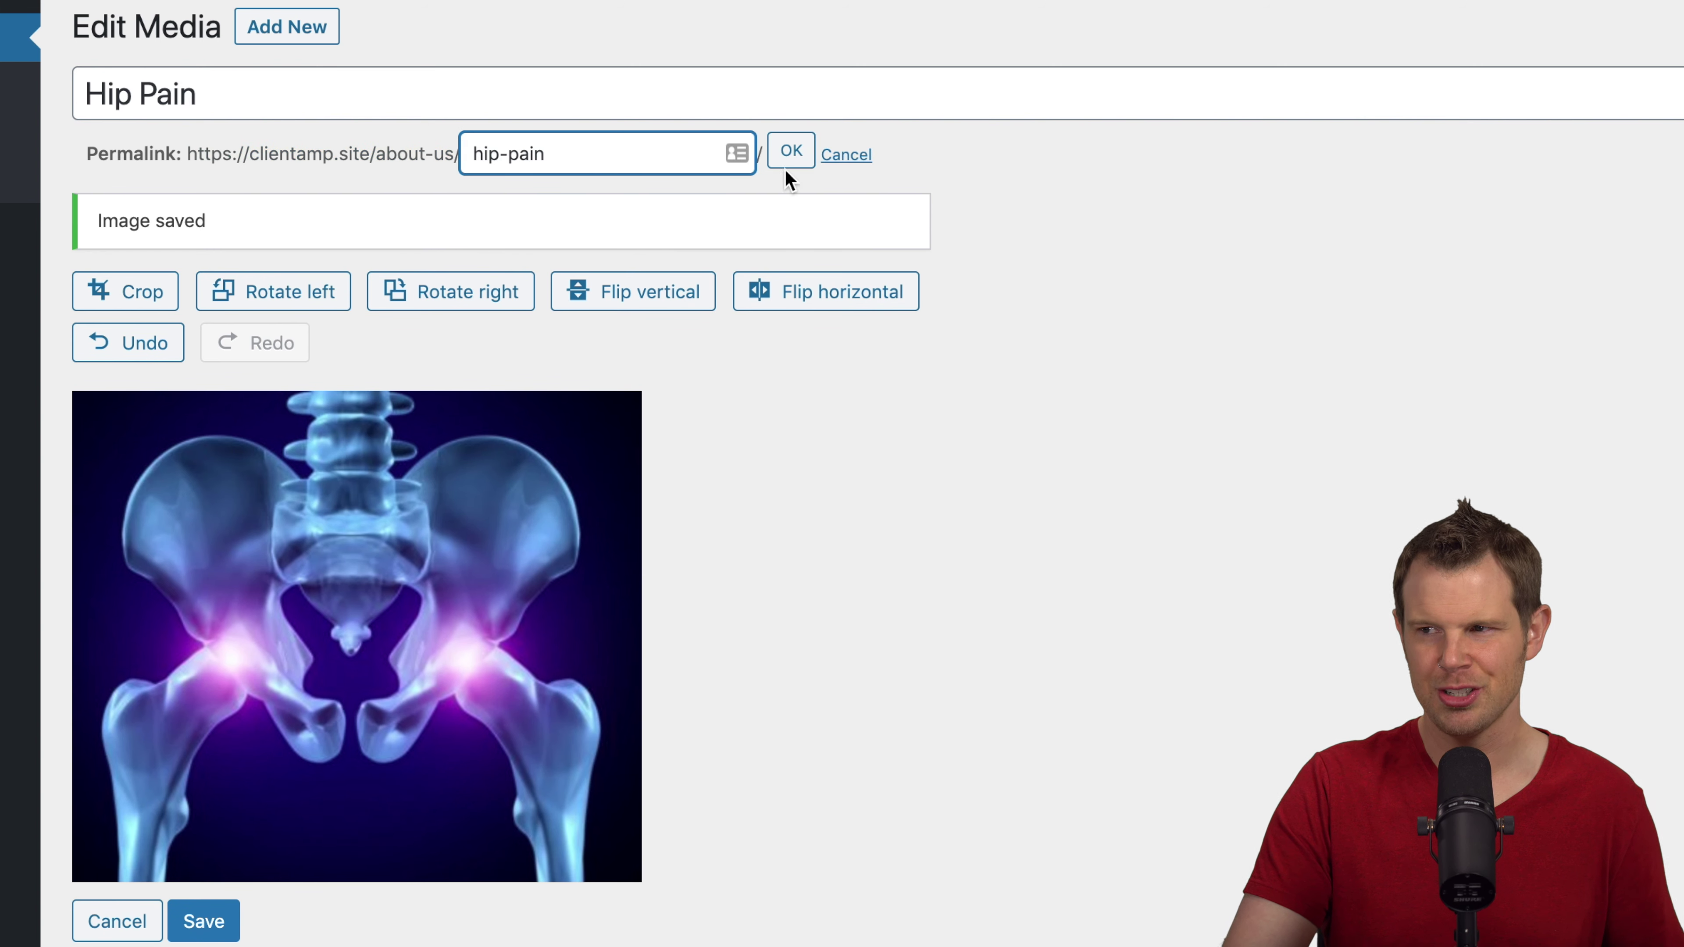
pyautogui.click(799, 154)
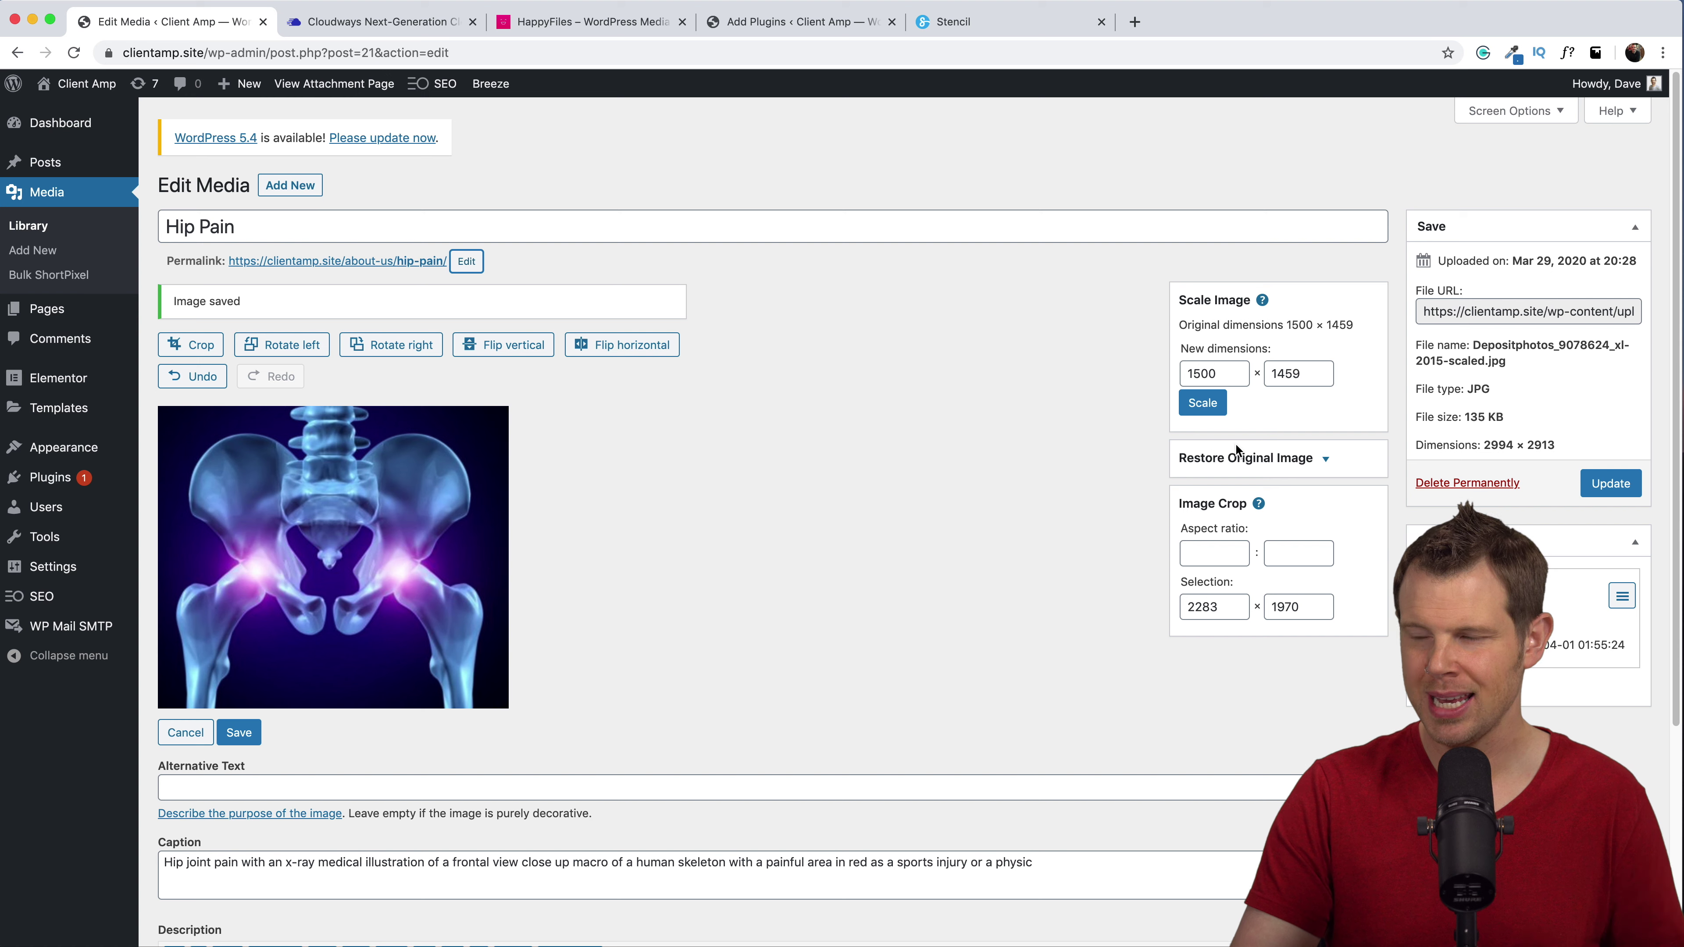
# Restore the original hip image, discarding the unsaved edits, and update the media file
pyautogui.click(1234, 457)
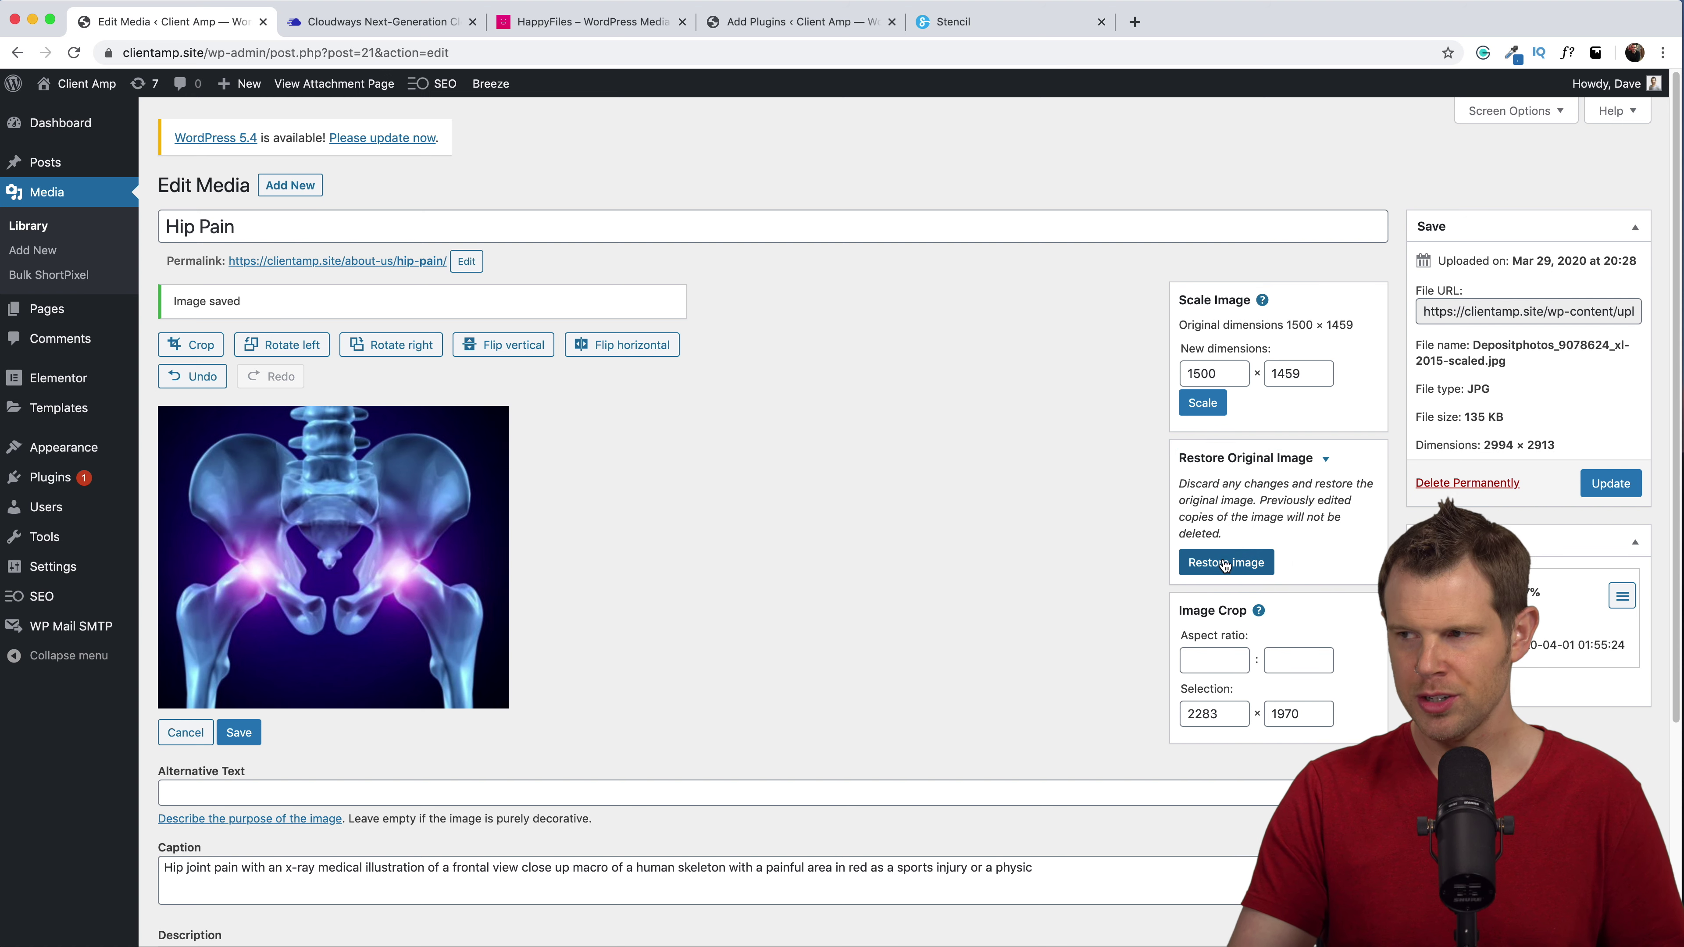
pyautogui.click(1216, 572)
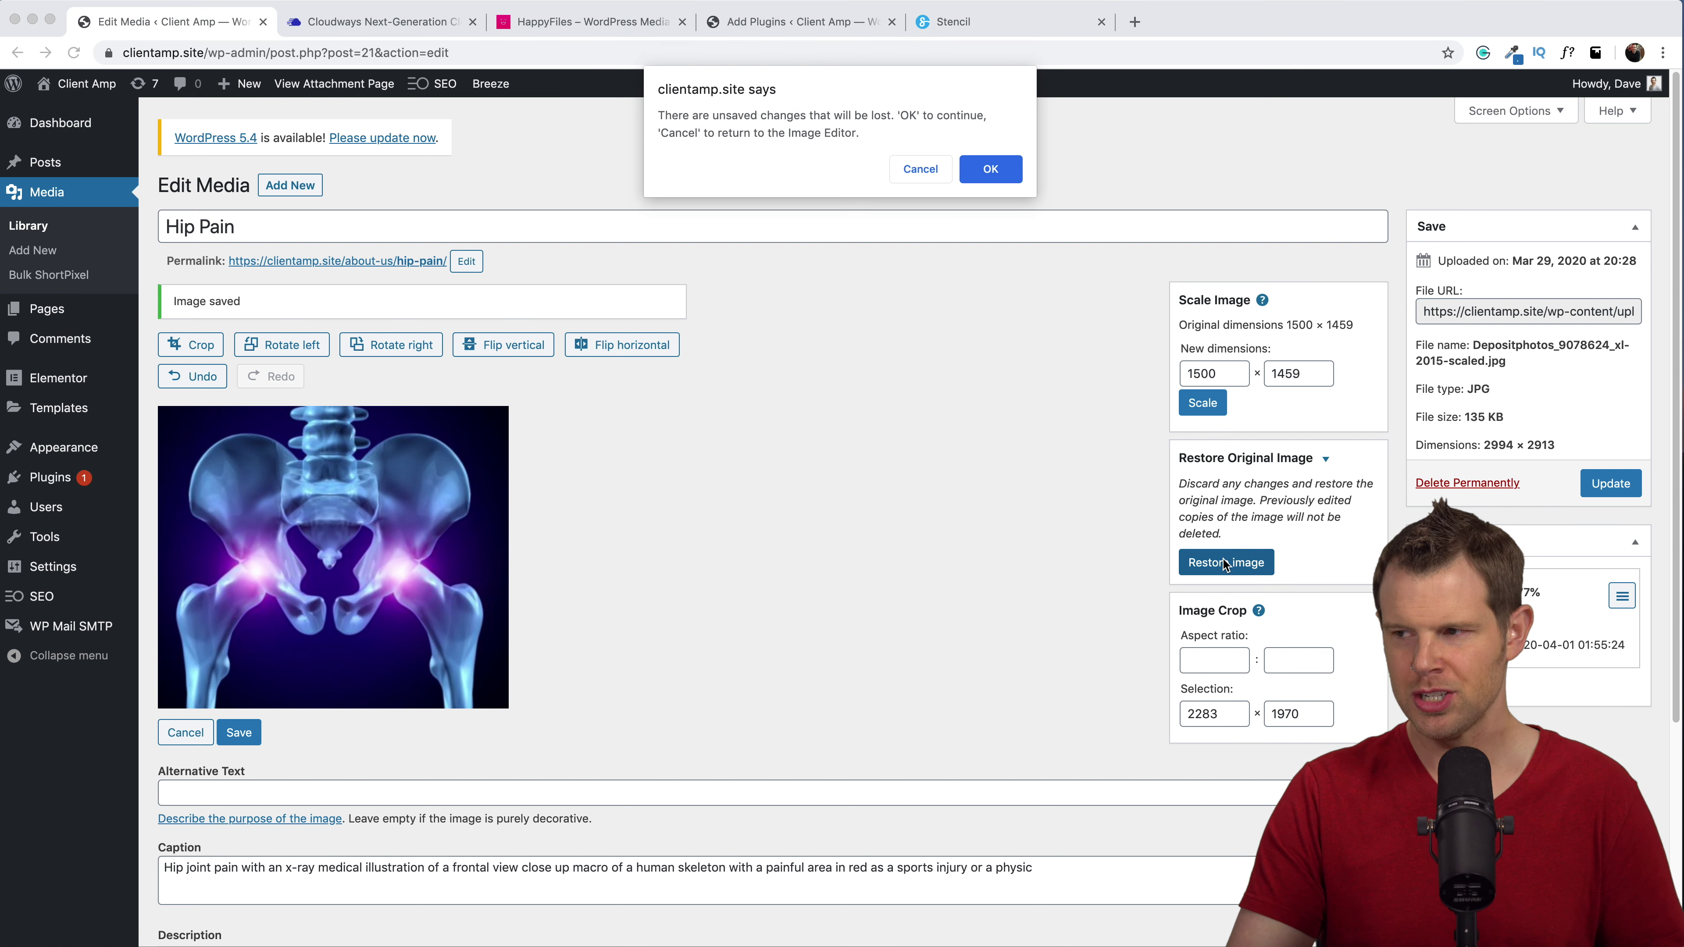
pyautogui.click(994, 170)
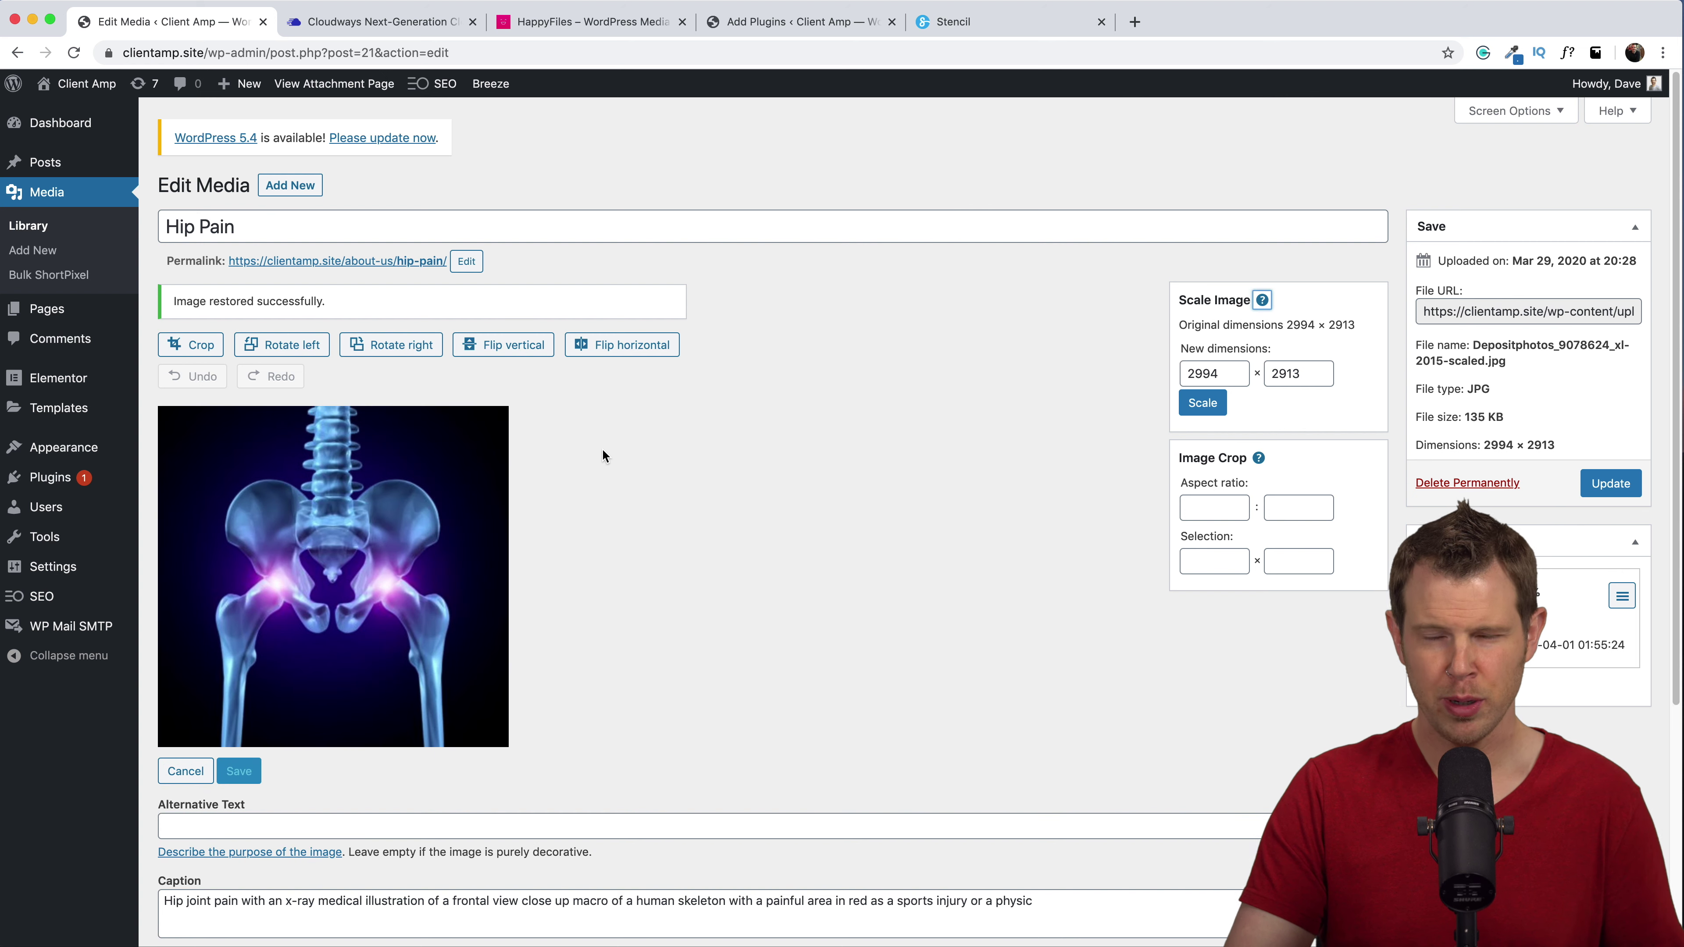
pyautogui.click(1224, 398)
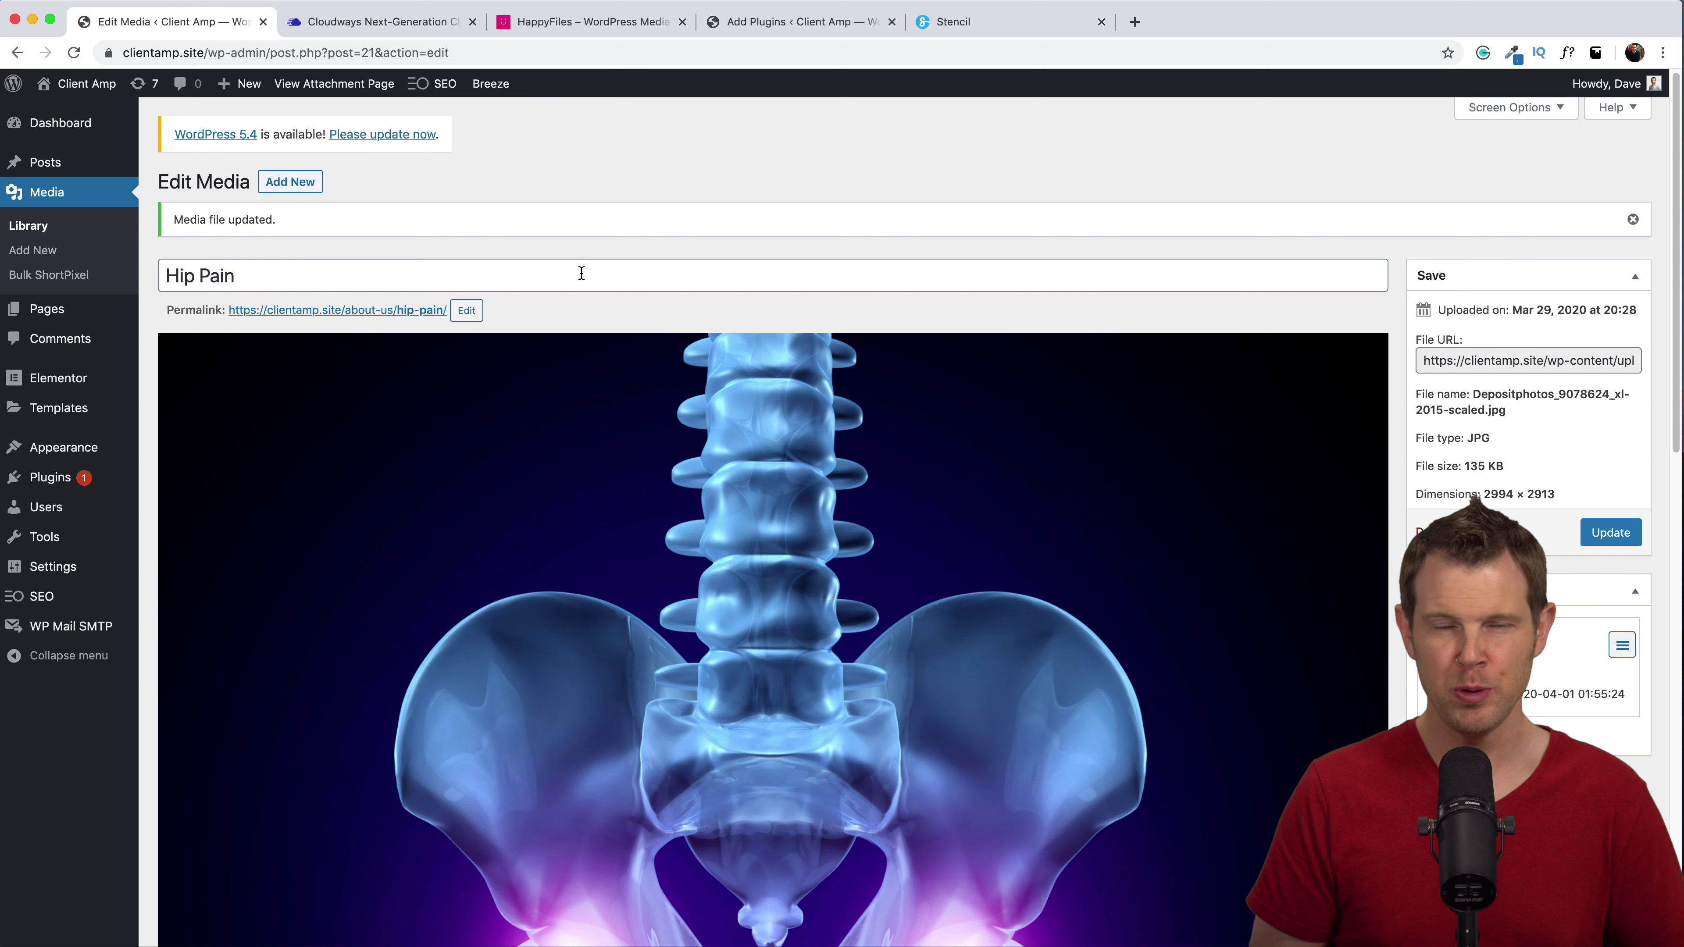
# Open the site's Media settings and review the image sizes and the Uploading Files section
pyautogui.click(36, 192)
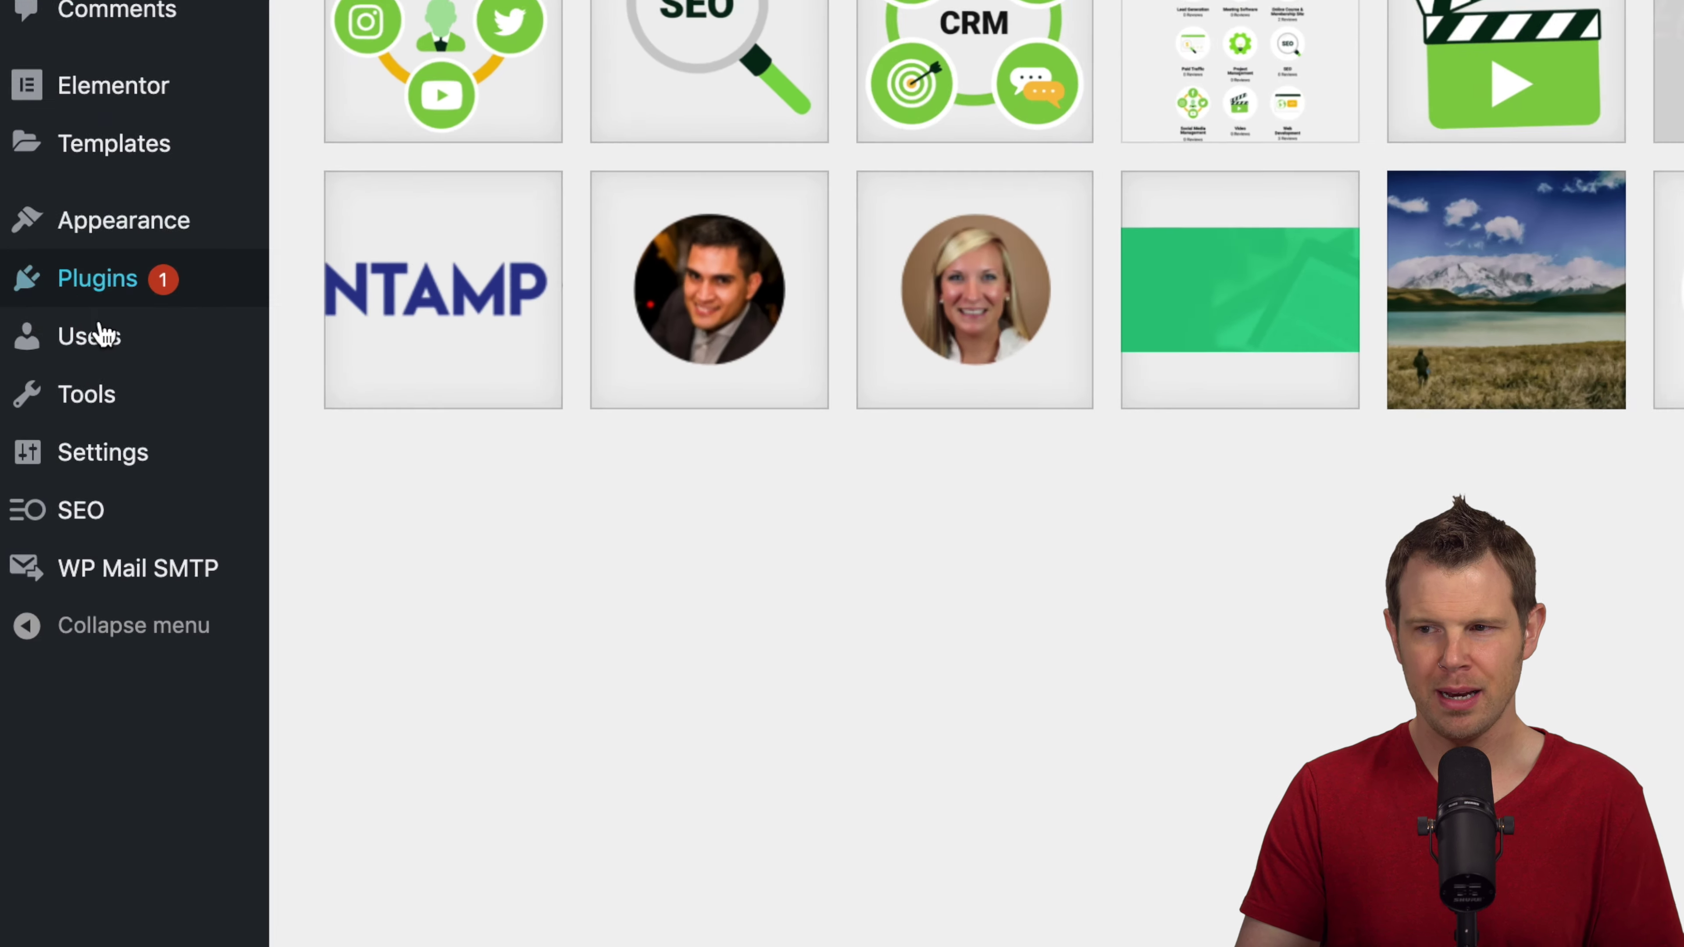
pyautogui.moveTo(40, 570)
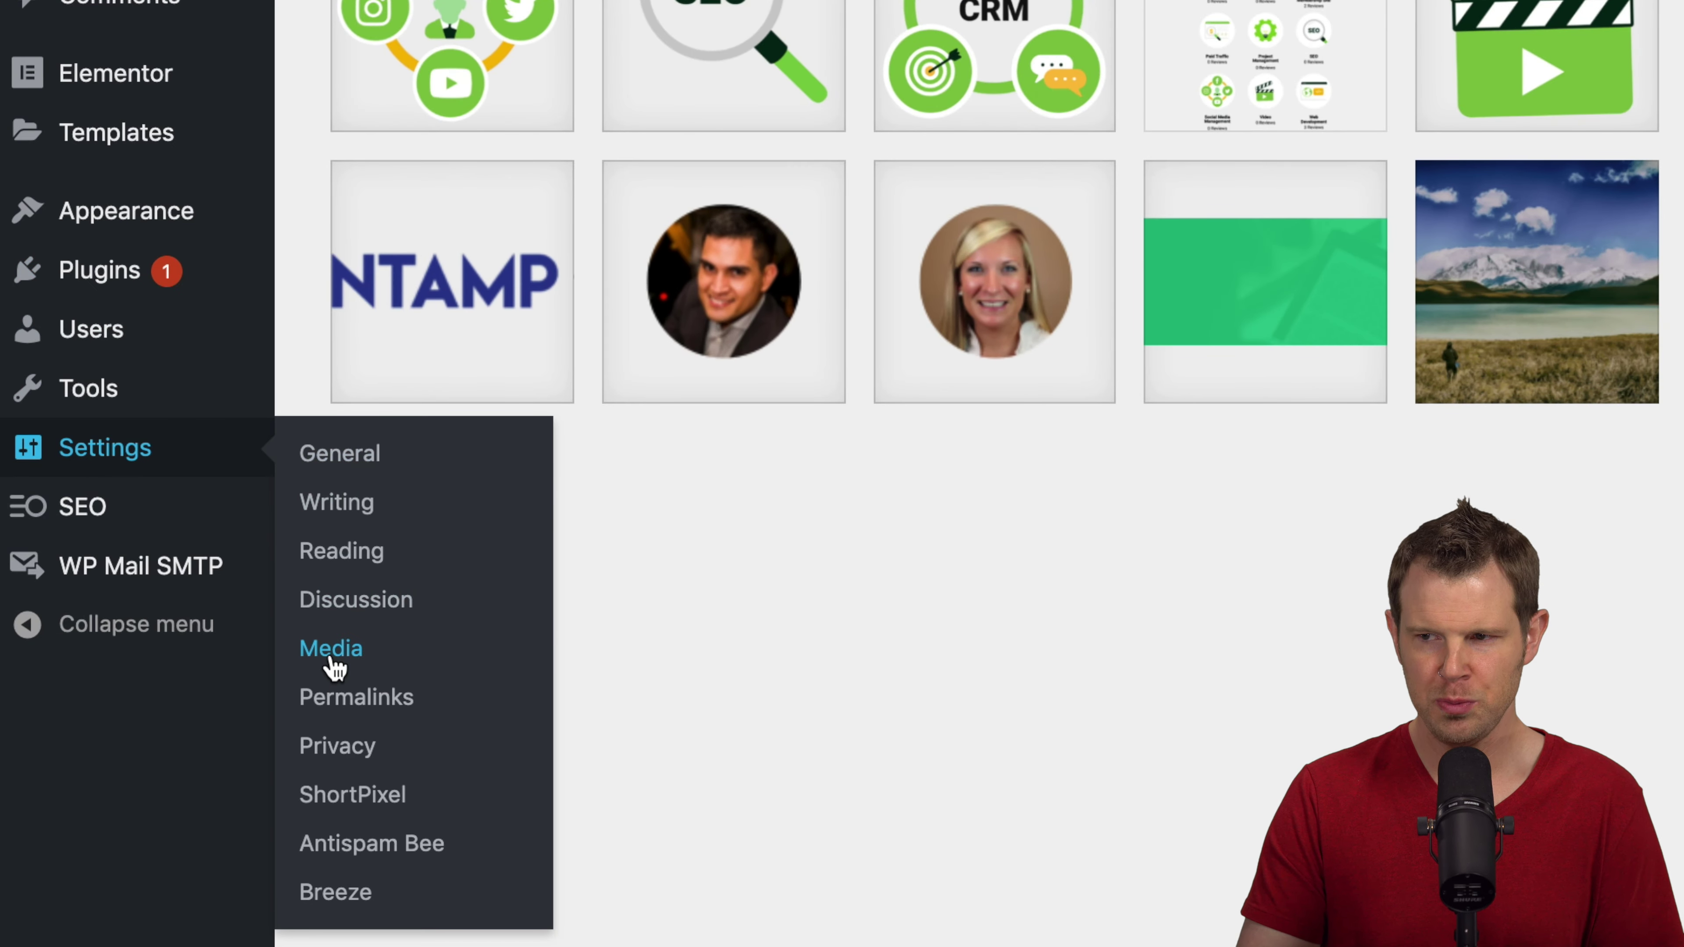
pyautogui.click(332, 650)
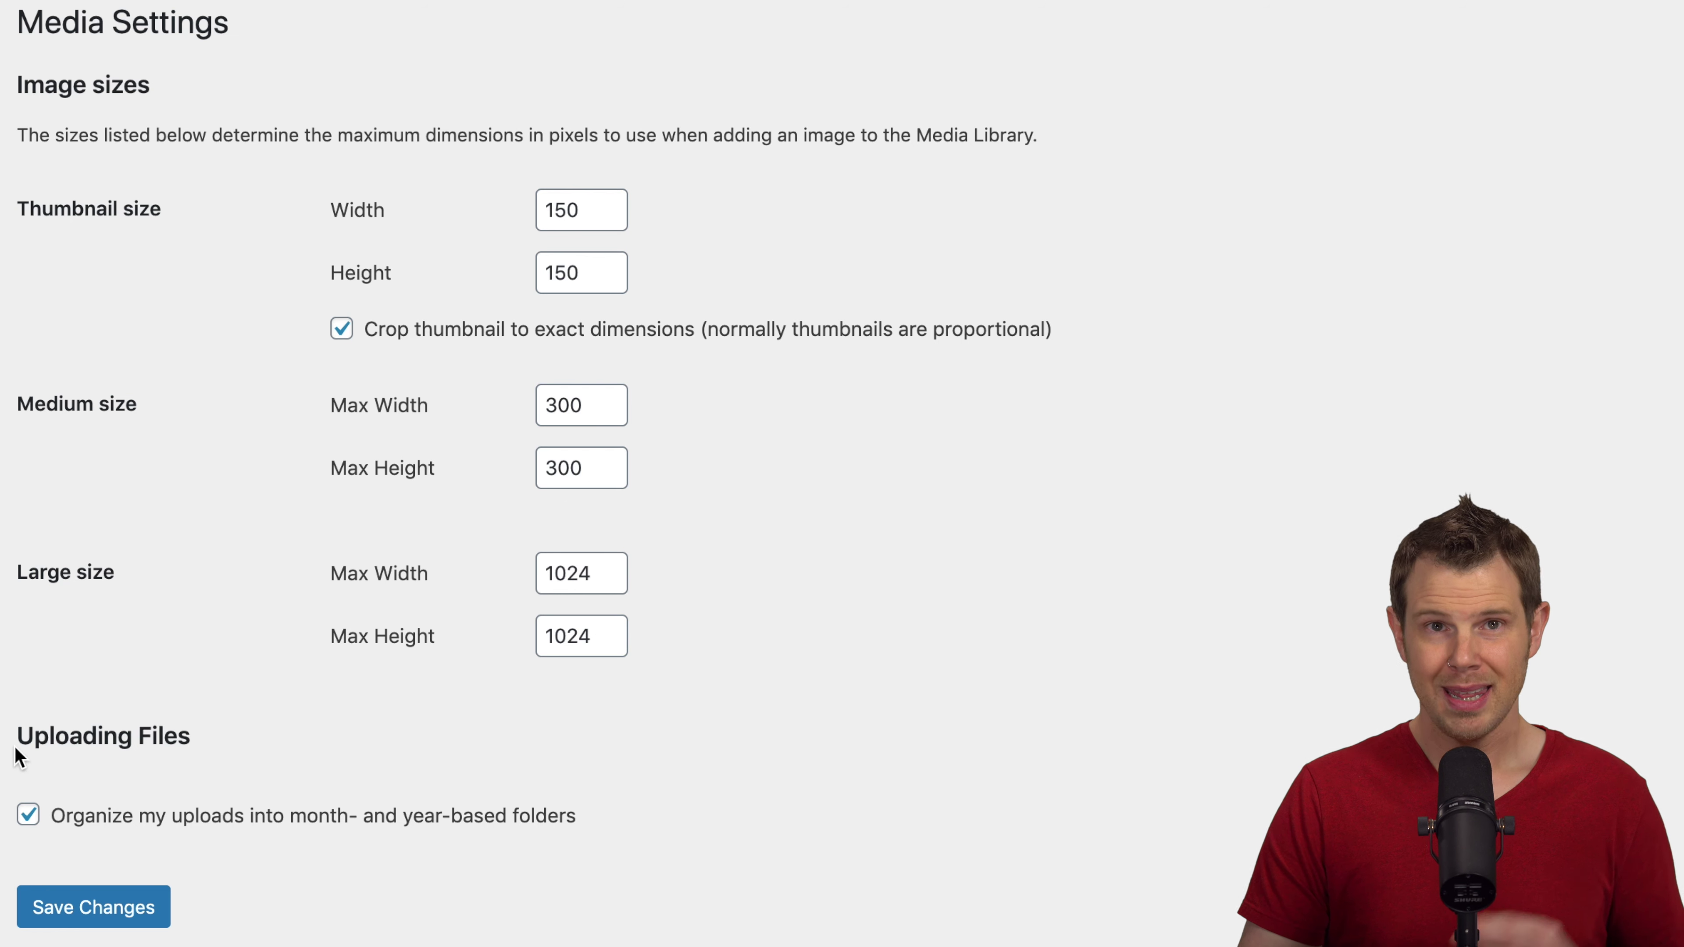
pyautogui.moveTo(16, 735); pyautogui.dragTo(215, 749)
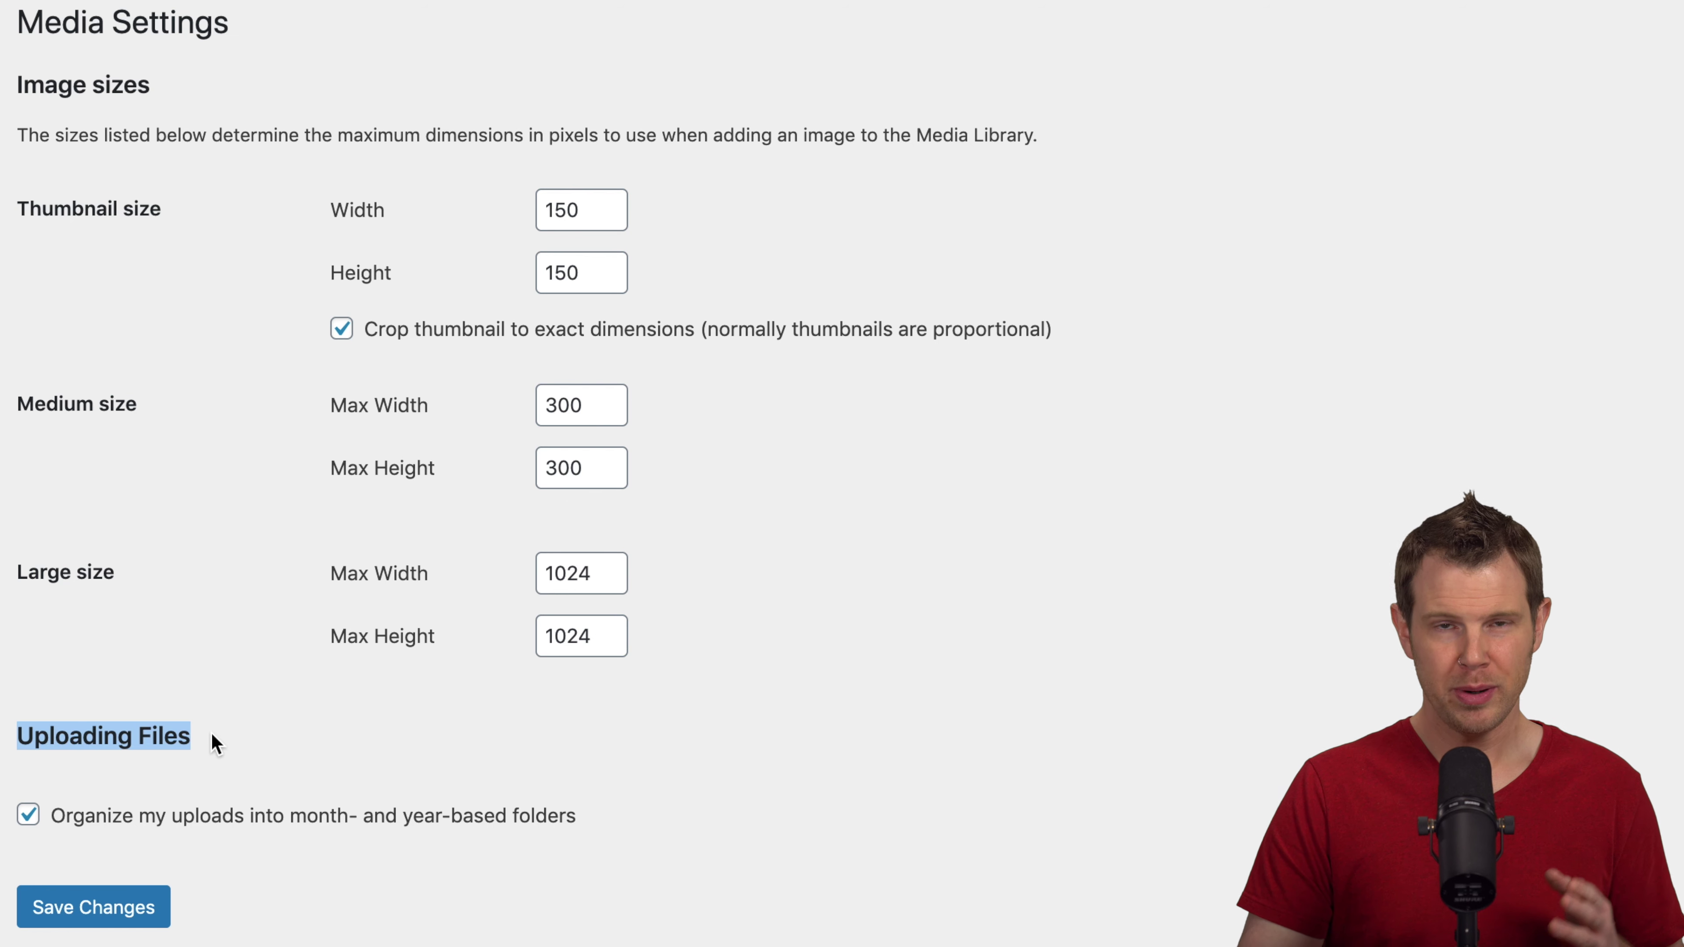
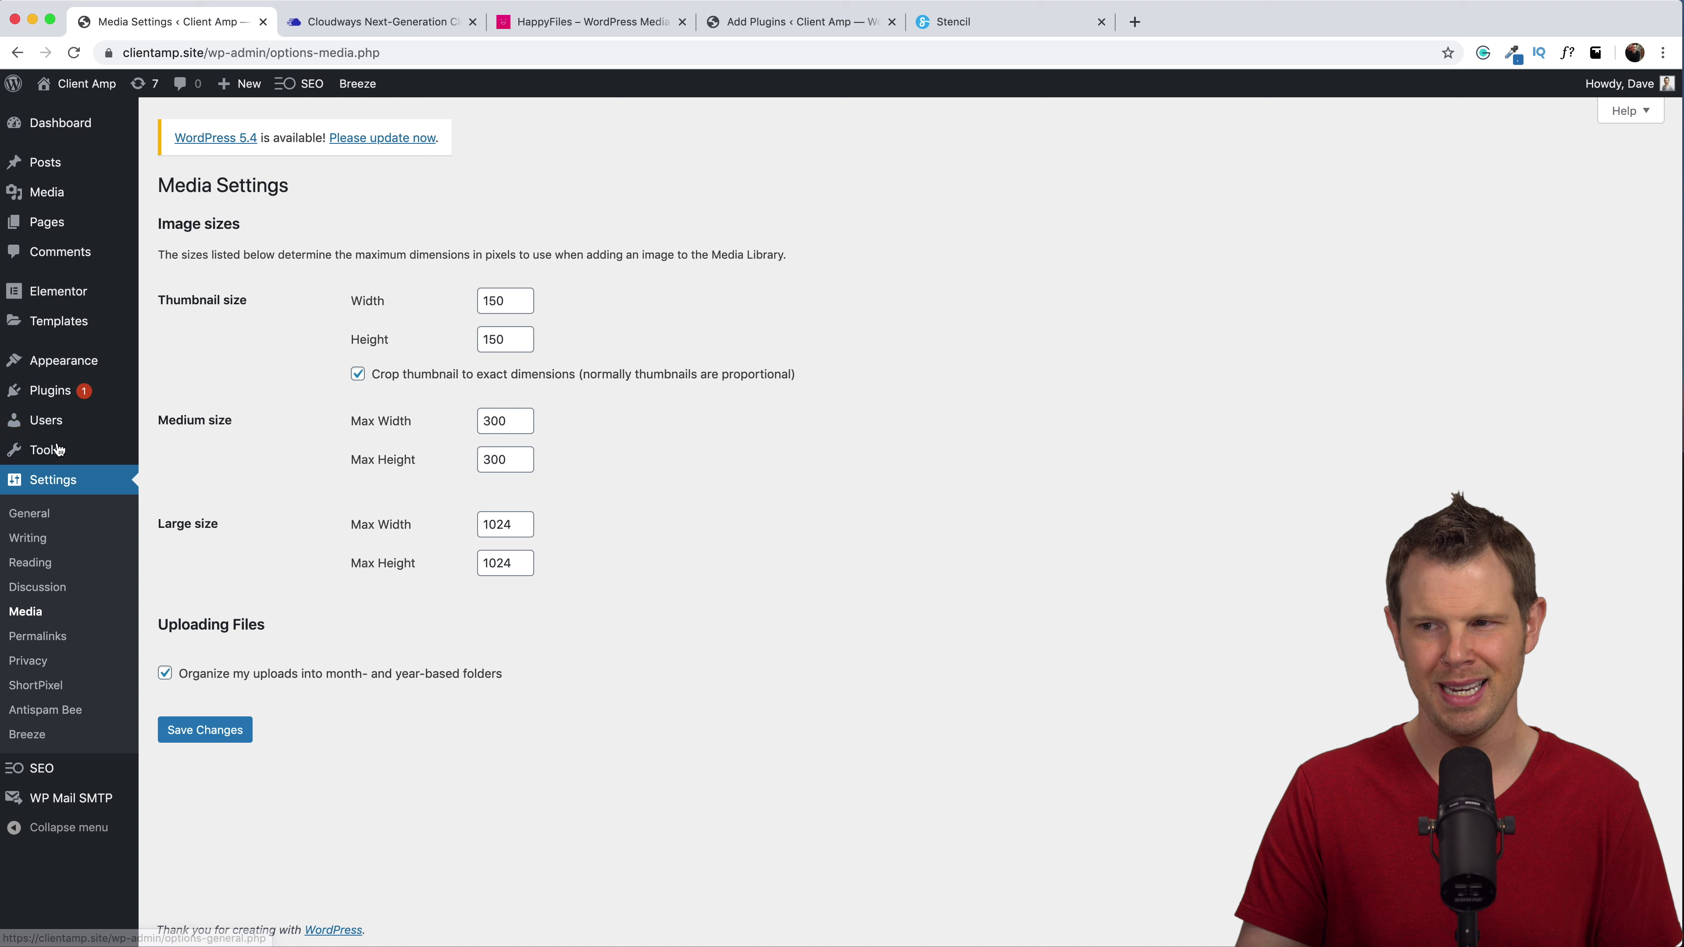
# Search for new plugins with the keyword happyfiles, and install and activate HappyFiles – WordPress Media Categories
pyautogui.moveTo(127, 393)
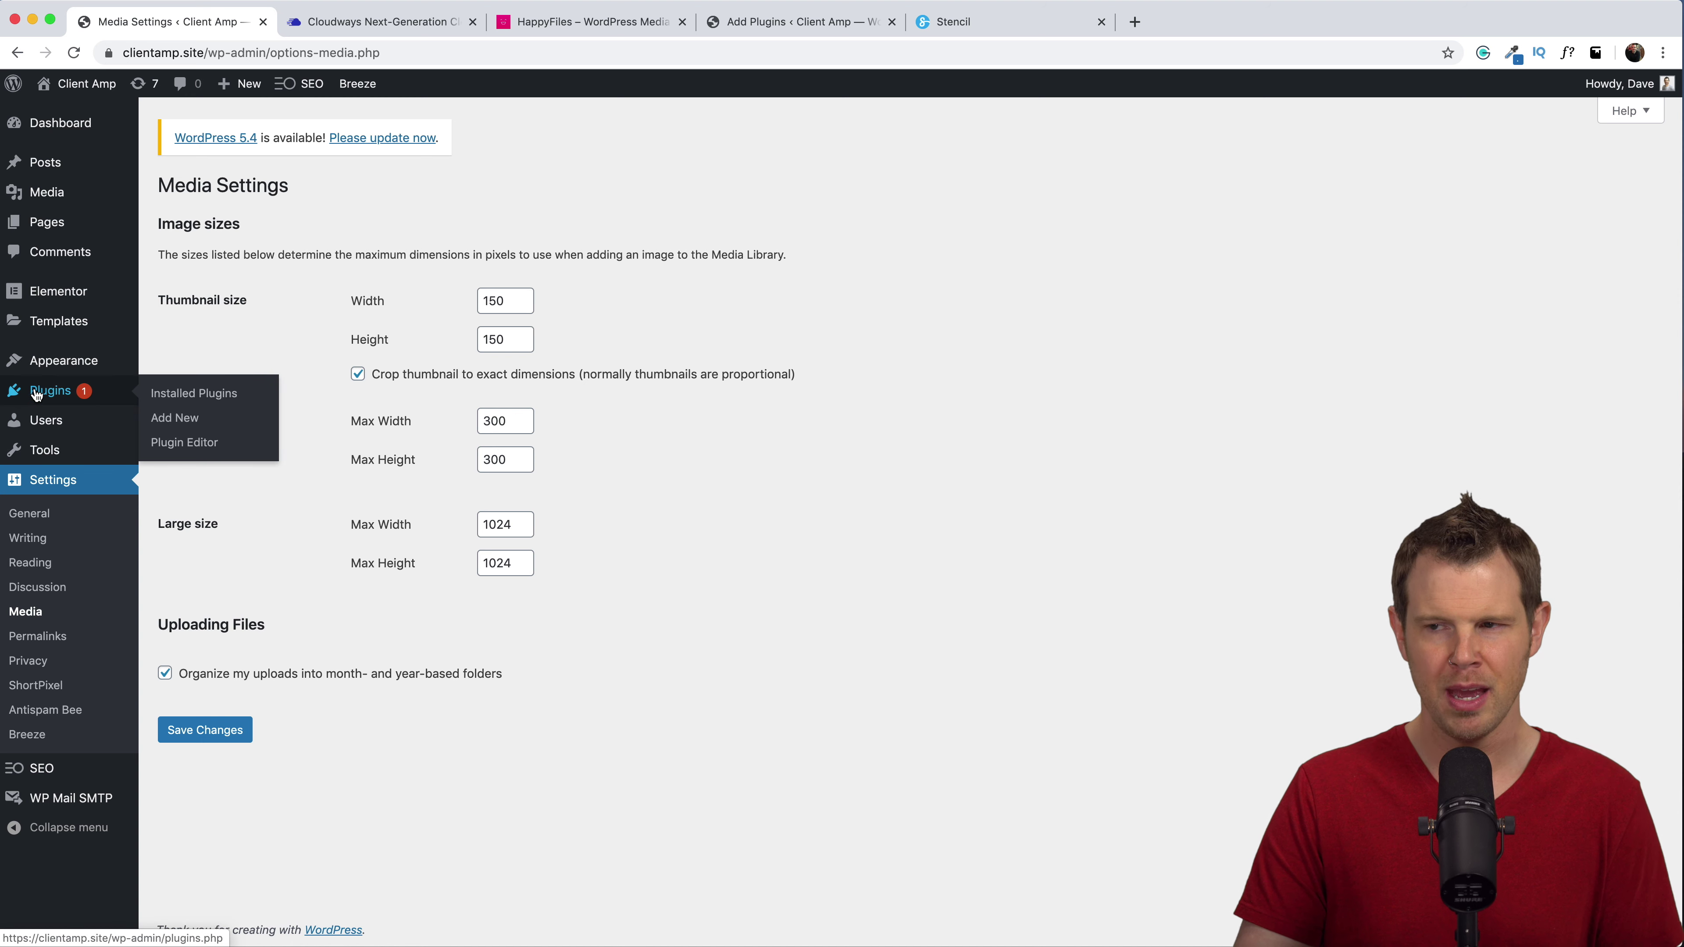
pyautogui.click(175, 417)
pyautogui.write('happyfiles')
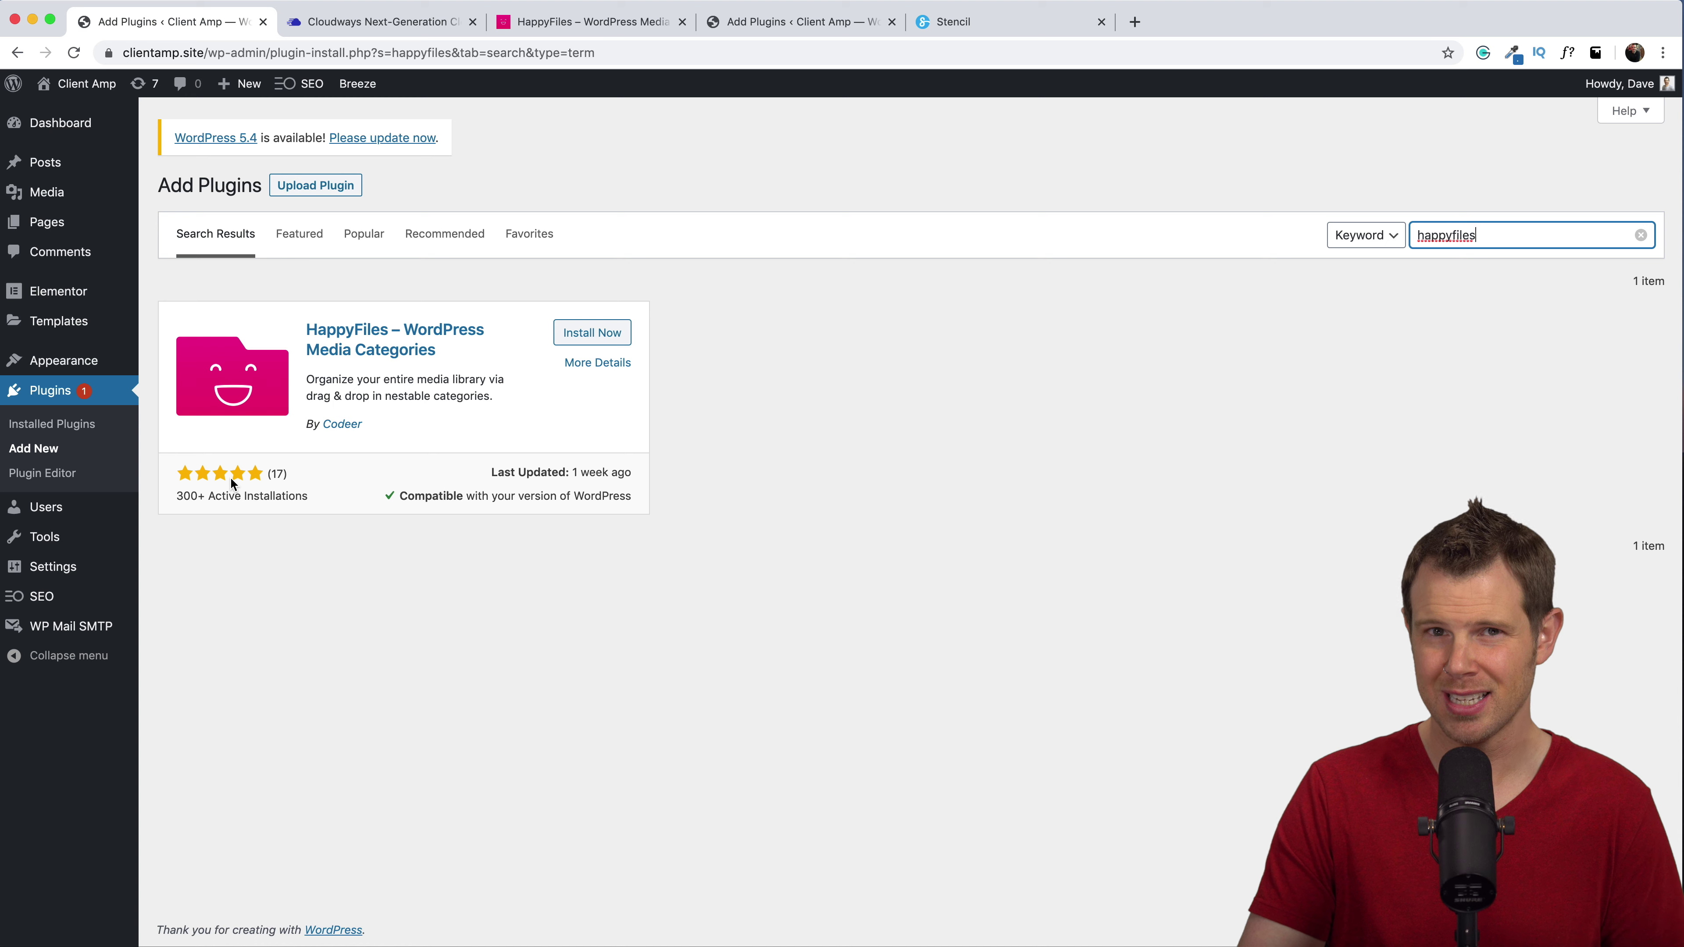
pyautogui.click(607, 338)
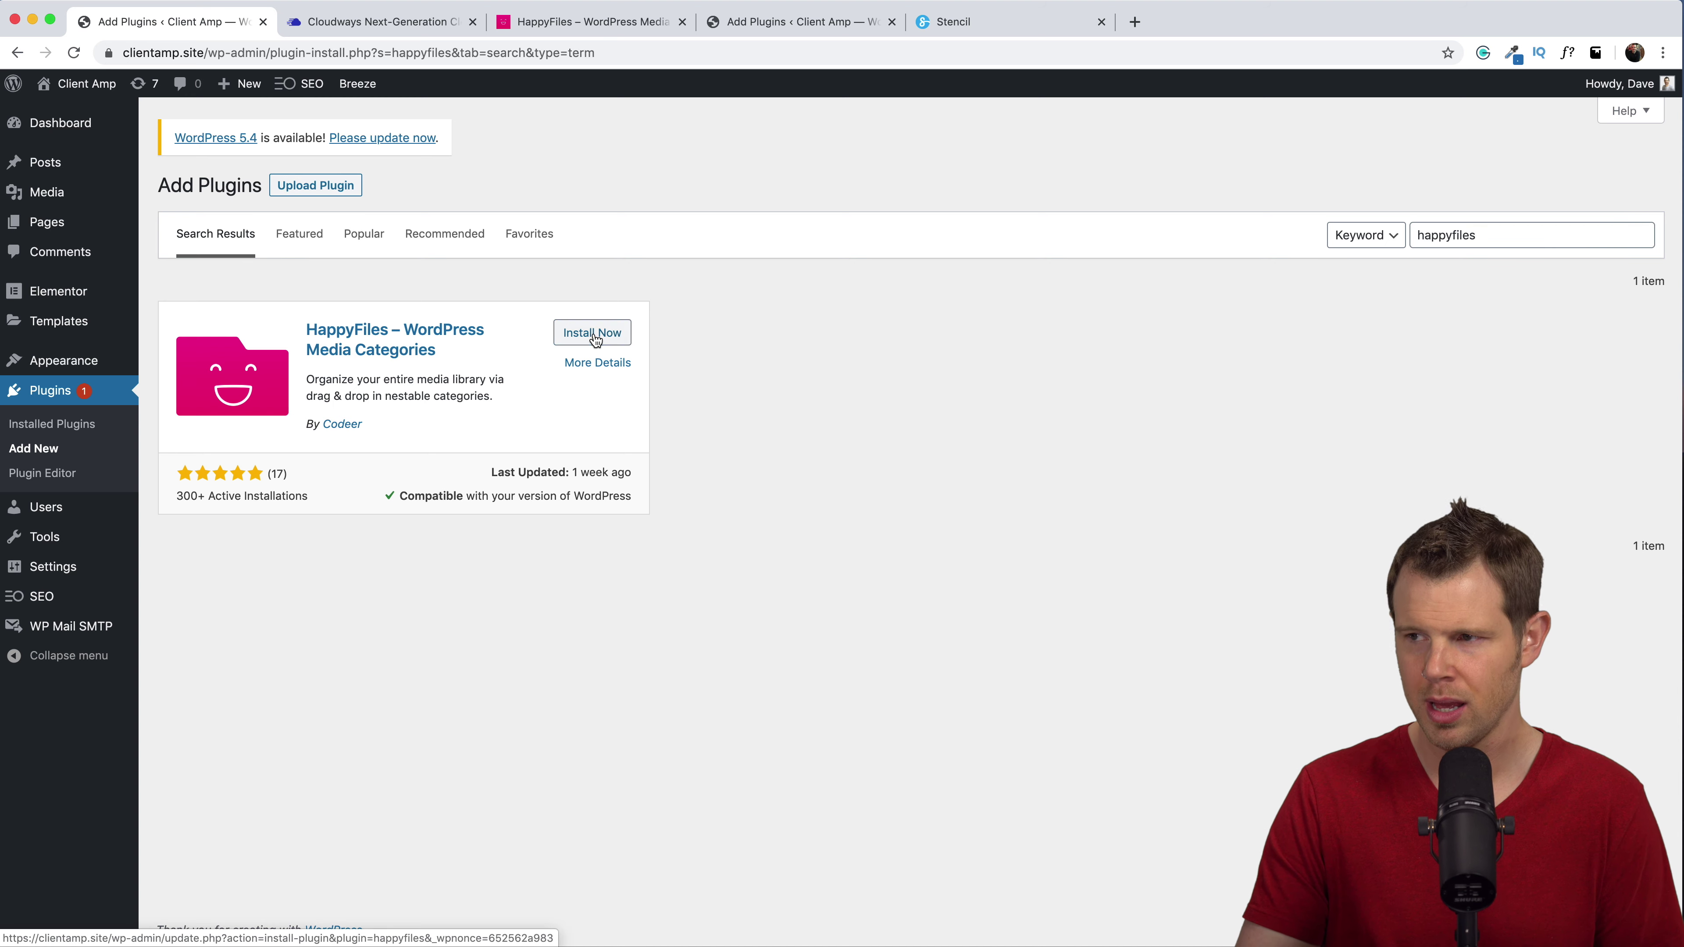
pyautogui.click(602, 334)
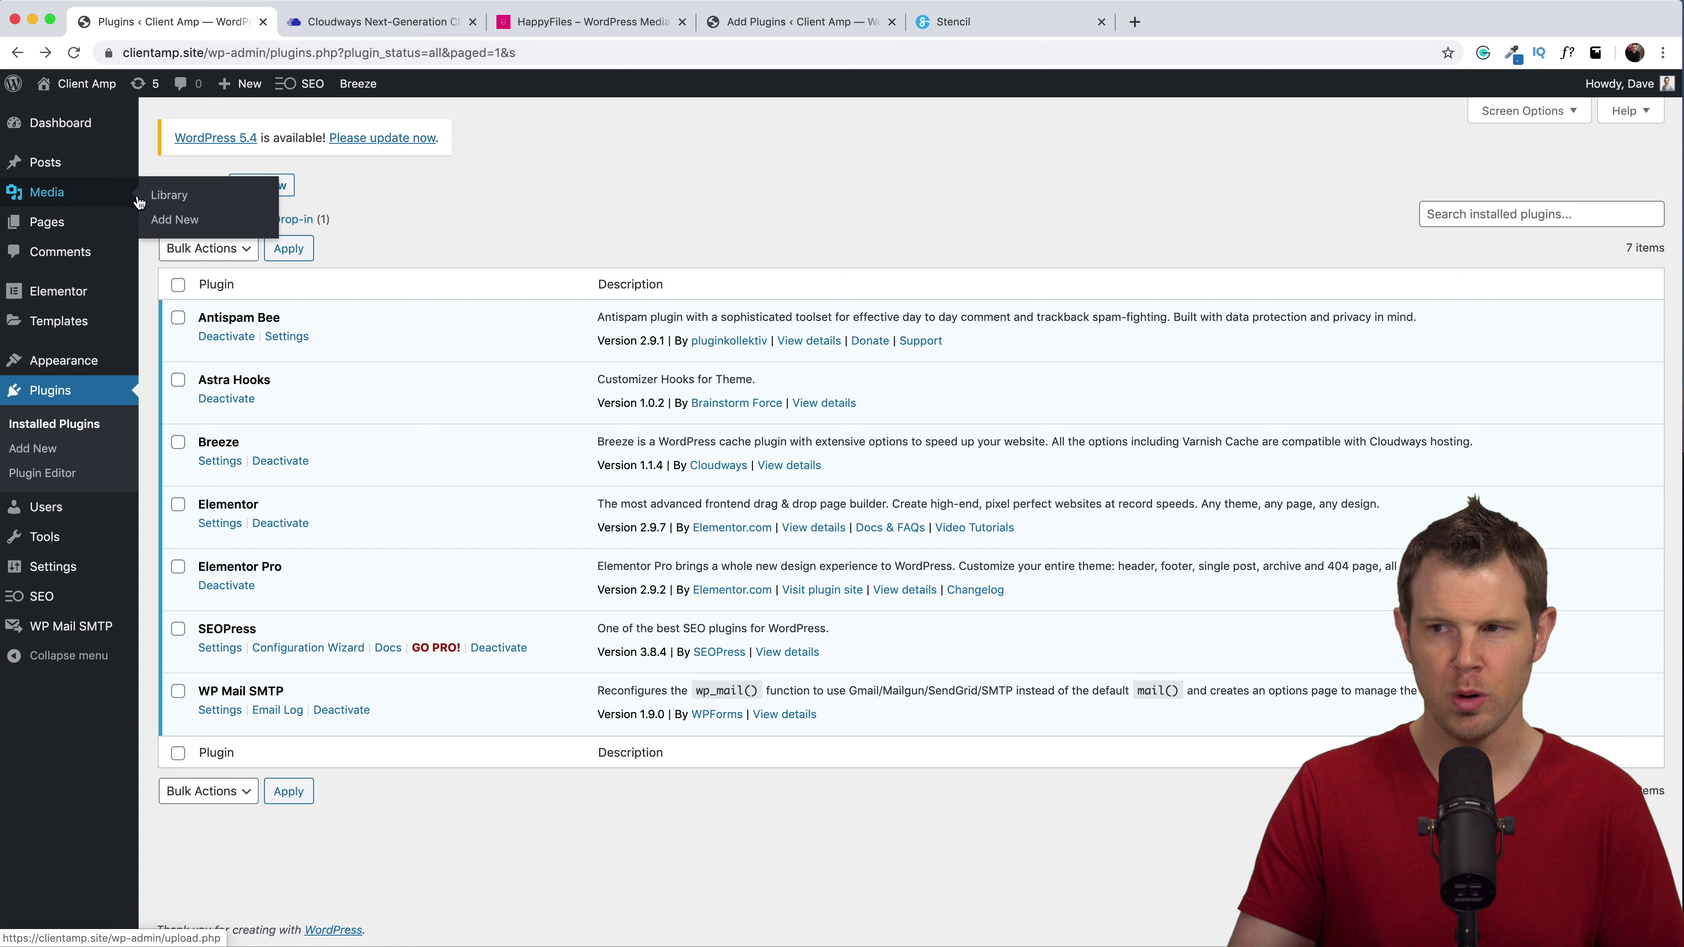
# Open the media library and create a media category named Icons
pyautogui.click(165, 201)
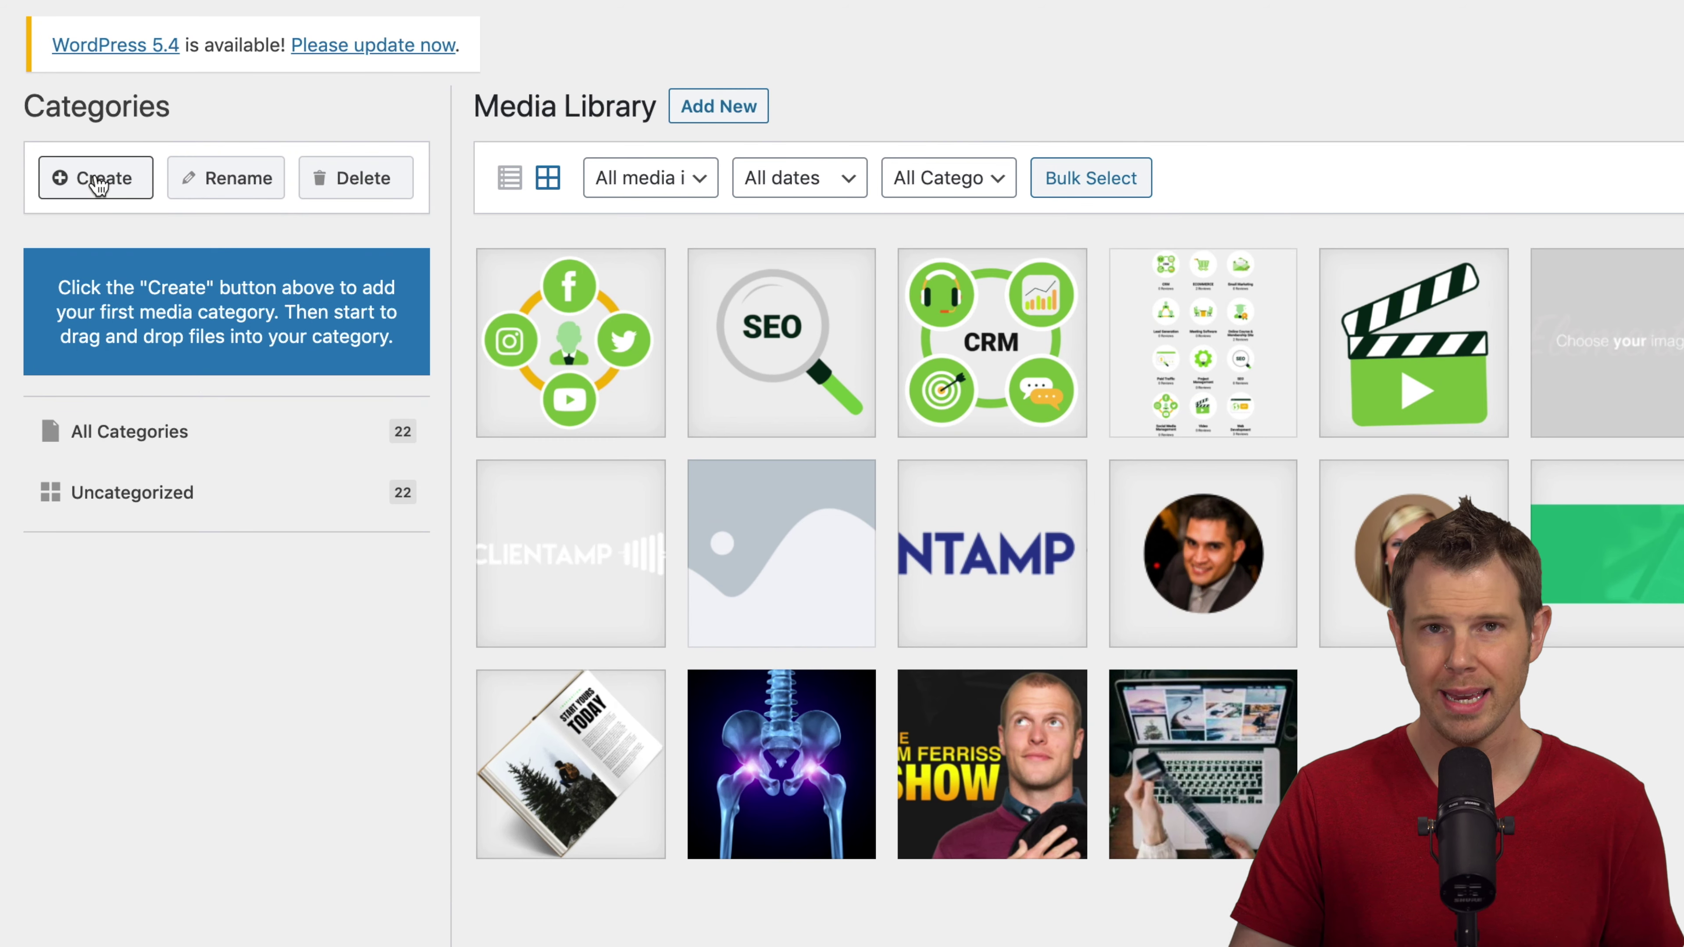
pyautogui.click(99, 186)
pyautogui.write('Icons')
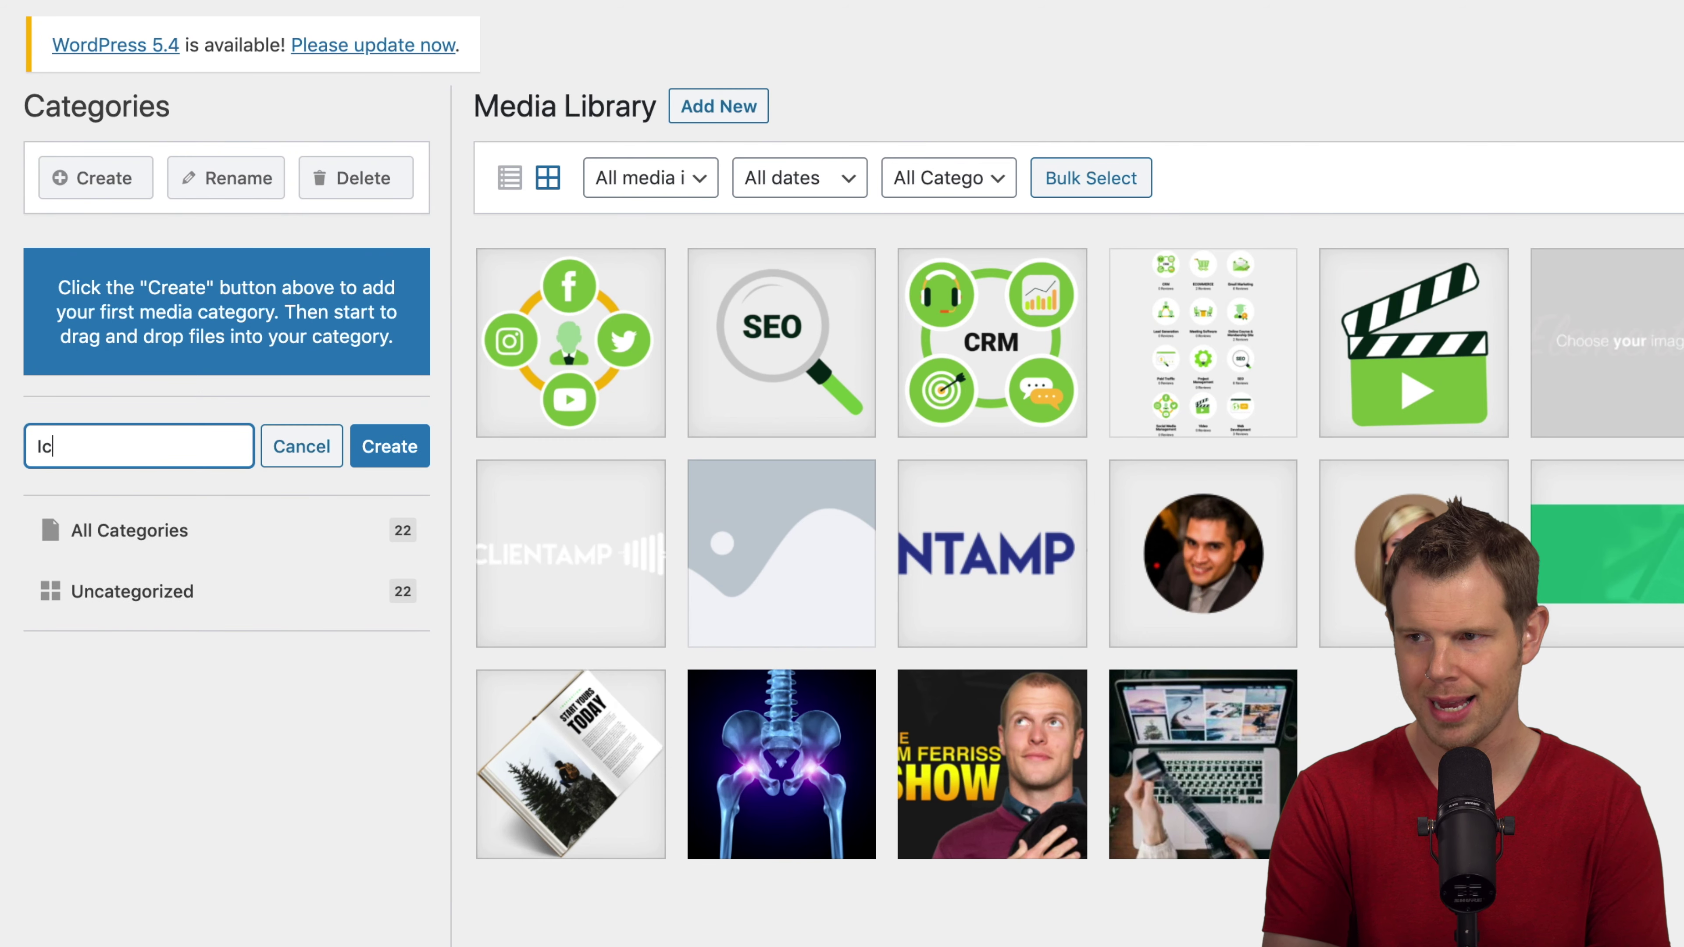
pyautogui.press('Return')
# Move the five green icon images into the Icons category and view that category
pyautogui.moveTo(593, 328); pyautogui.dragTo(150, 431)
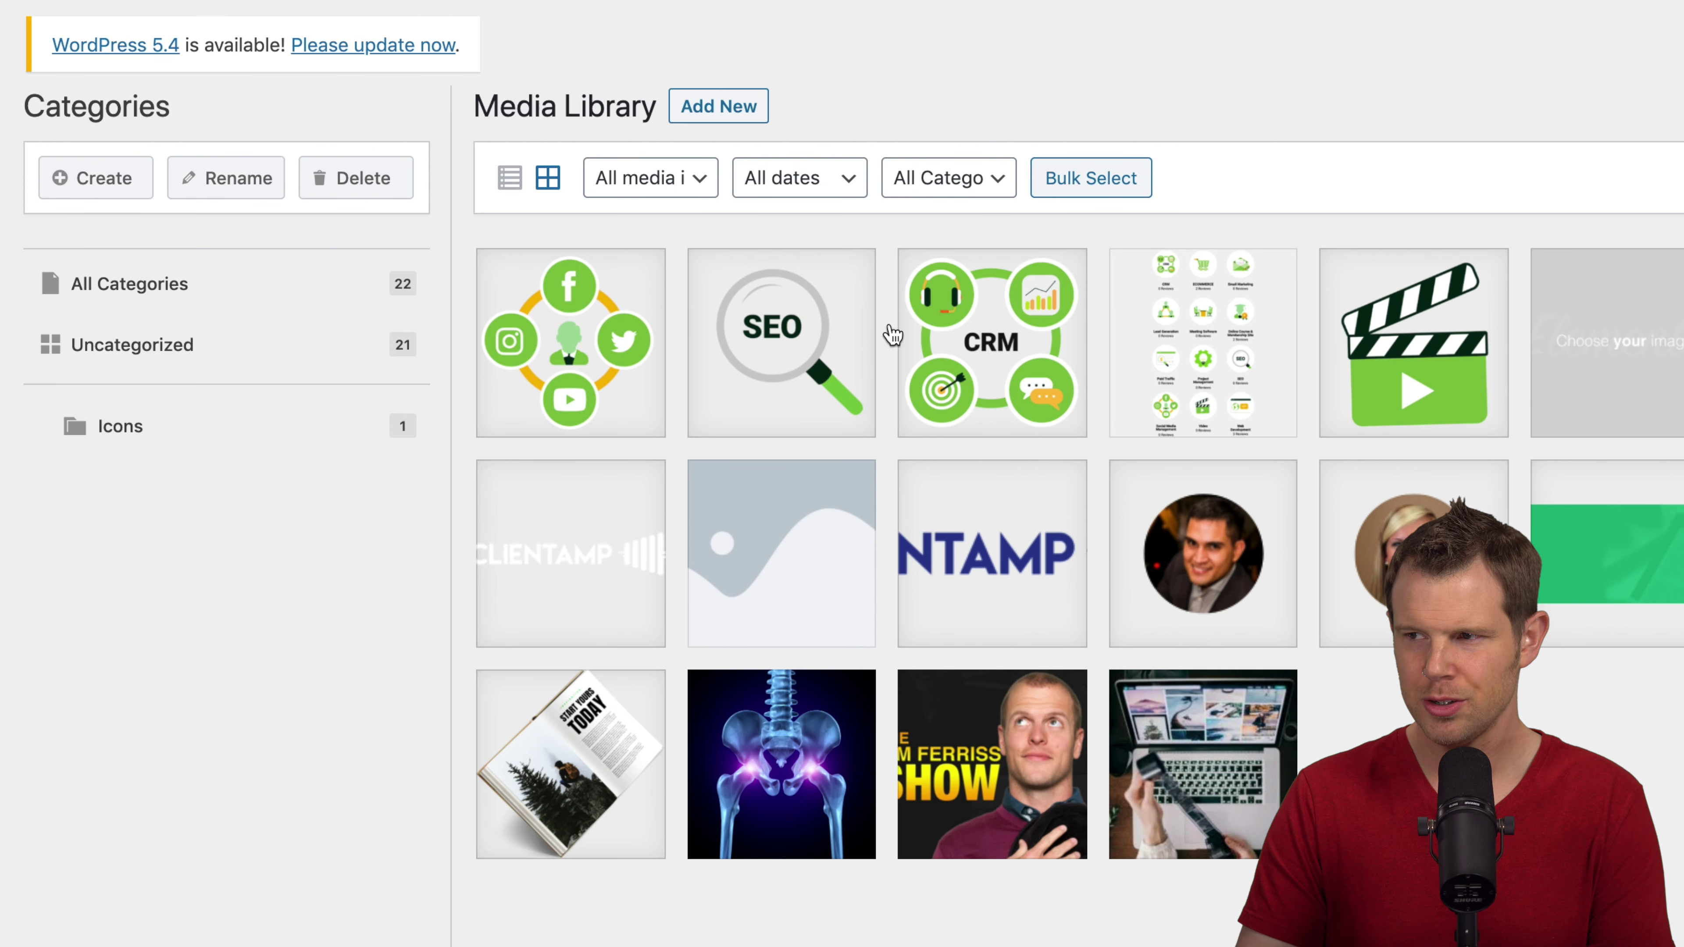
pyautogui.moveTo(763, 340); pyautogui.dragTo(170, 425)
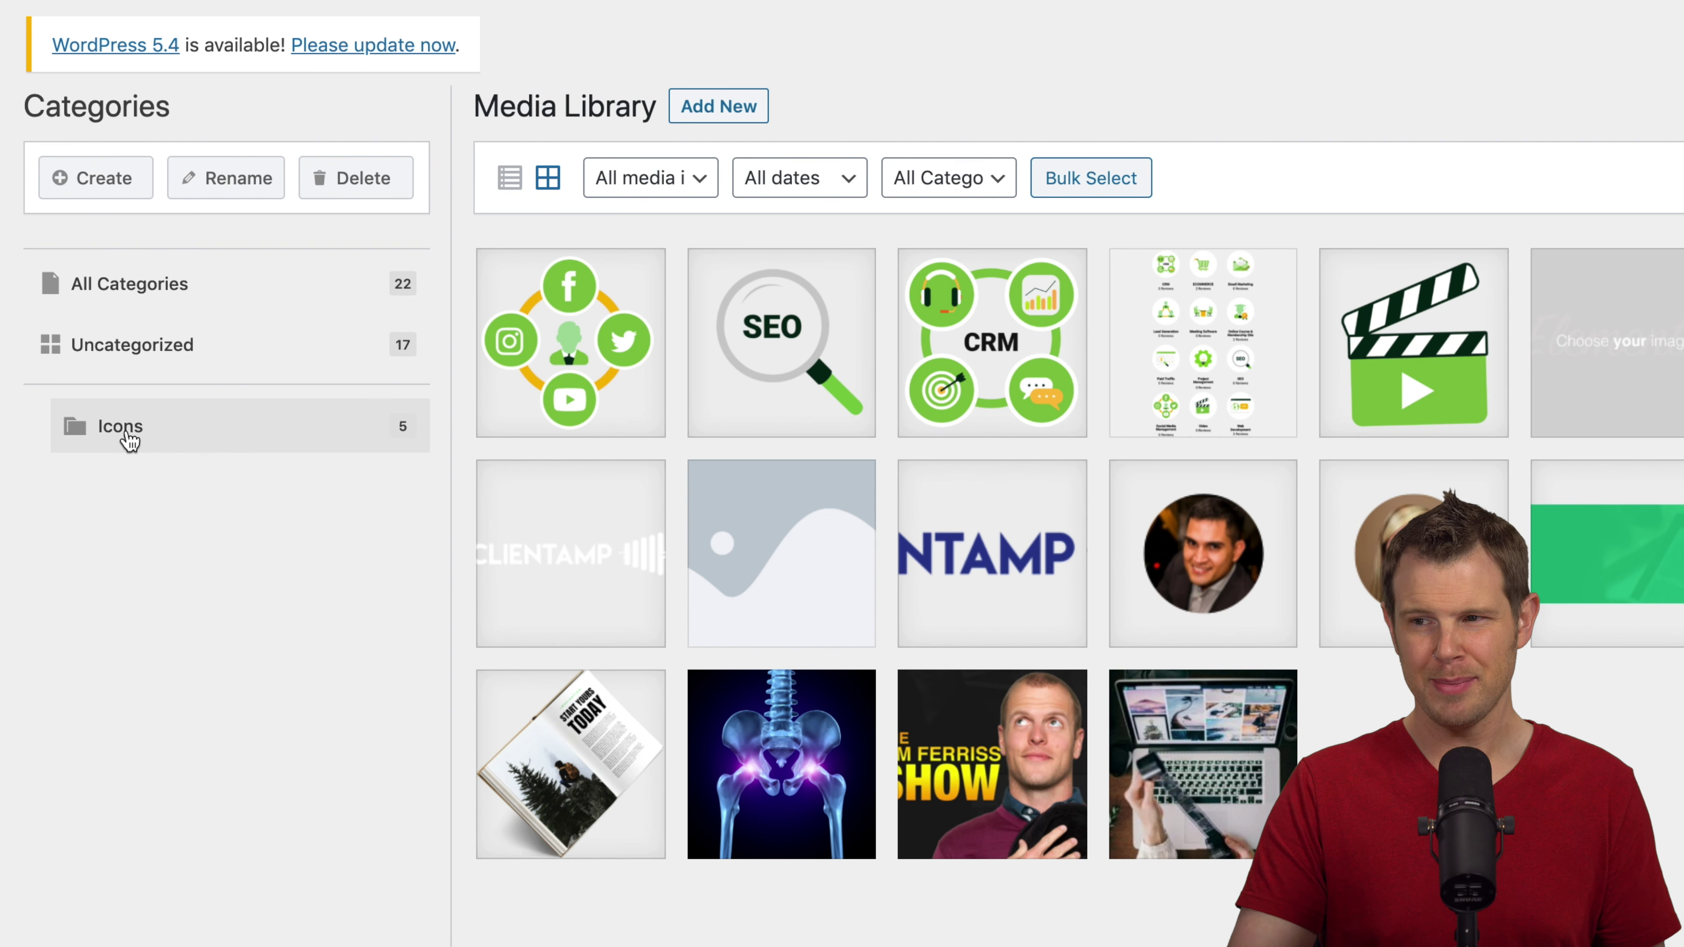
pyautogui.click(148, 431)
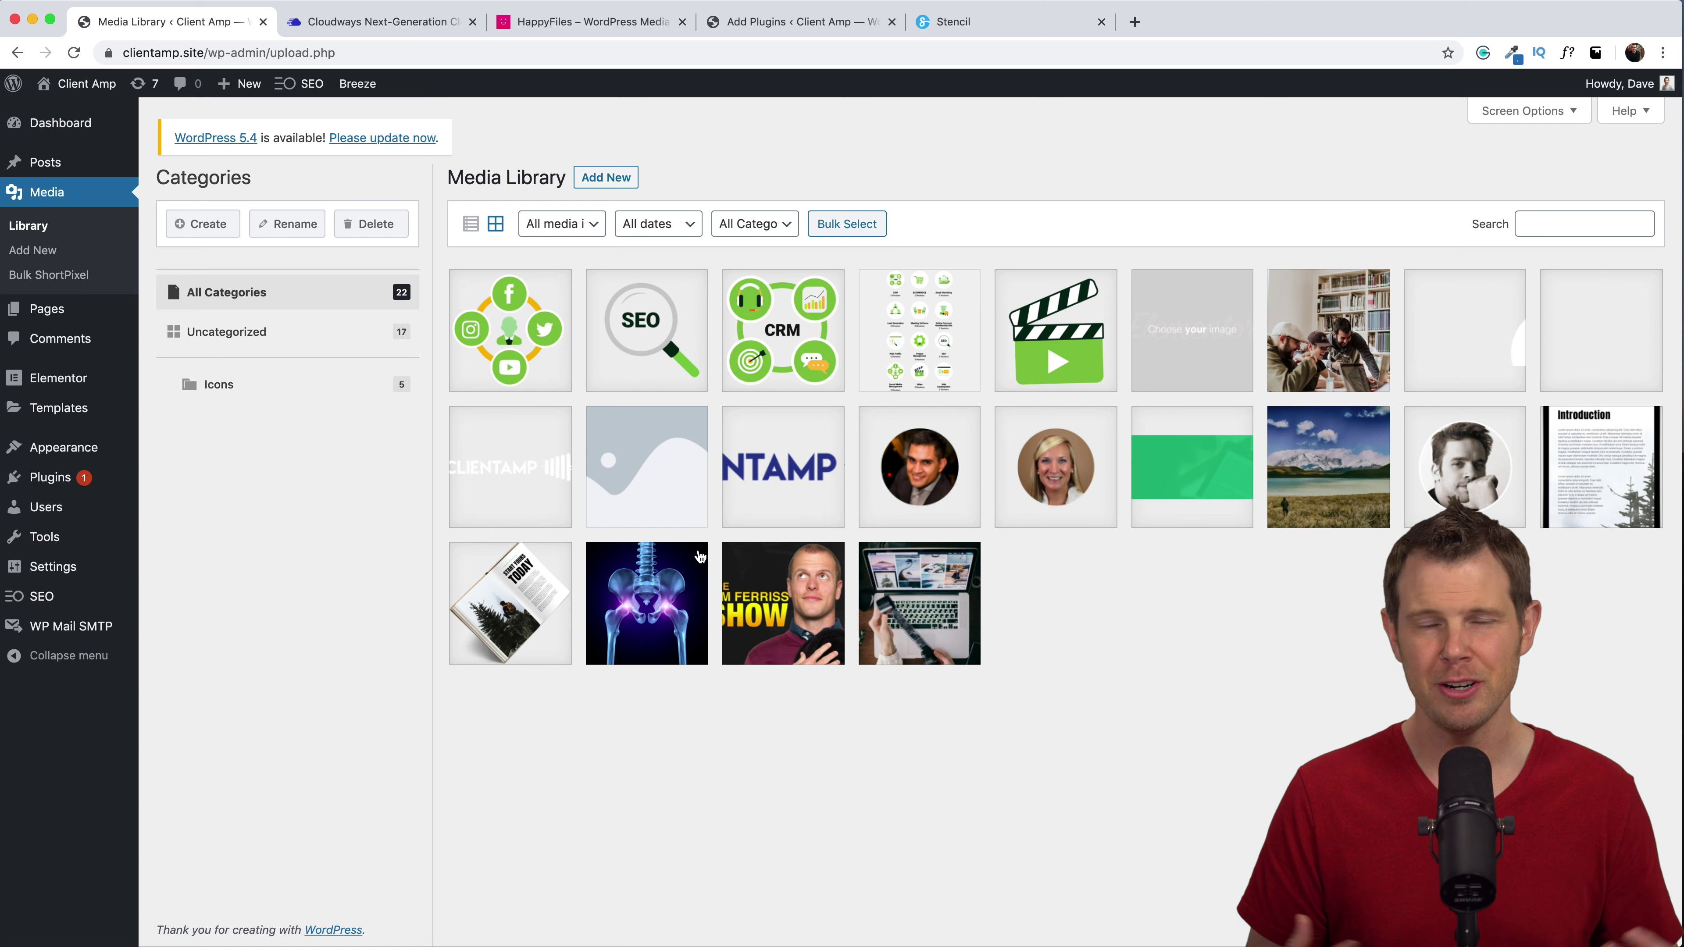
# Switch to the open pexels plugin search, and install and activate Pexels: Free Stock Photos
pyautogui.press('super+4')
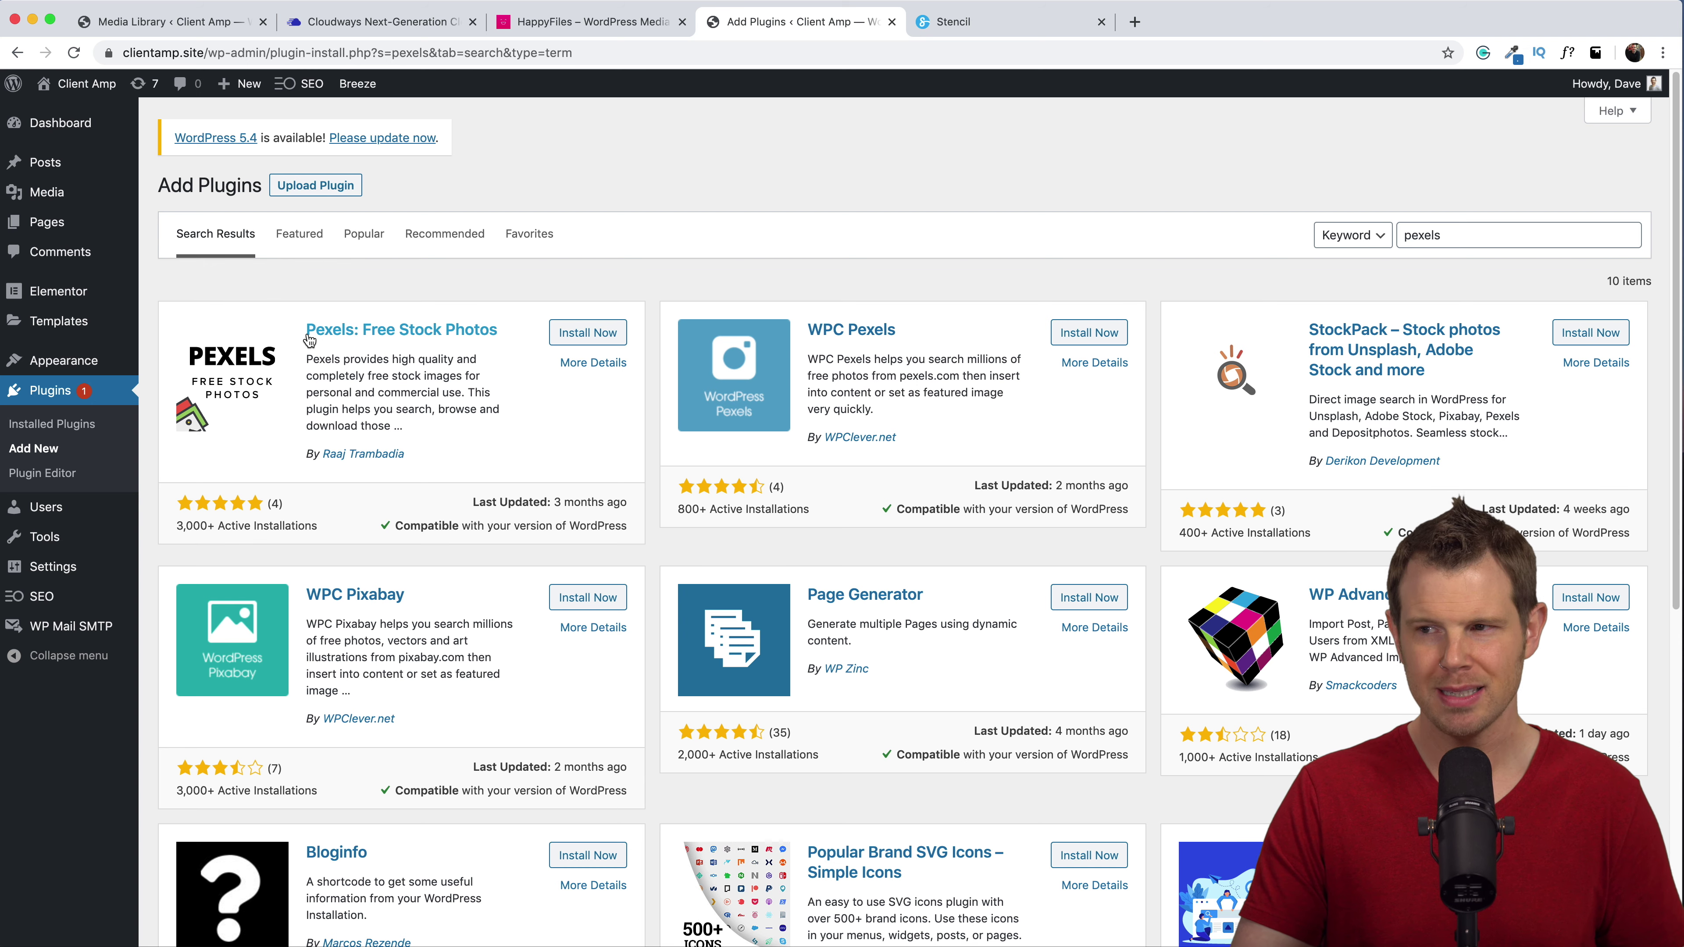
pyautogui.click(585, 335)
pyautogui.click(586, 335)
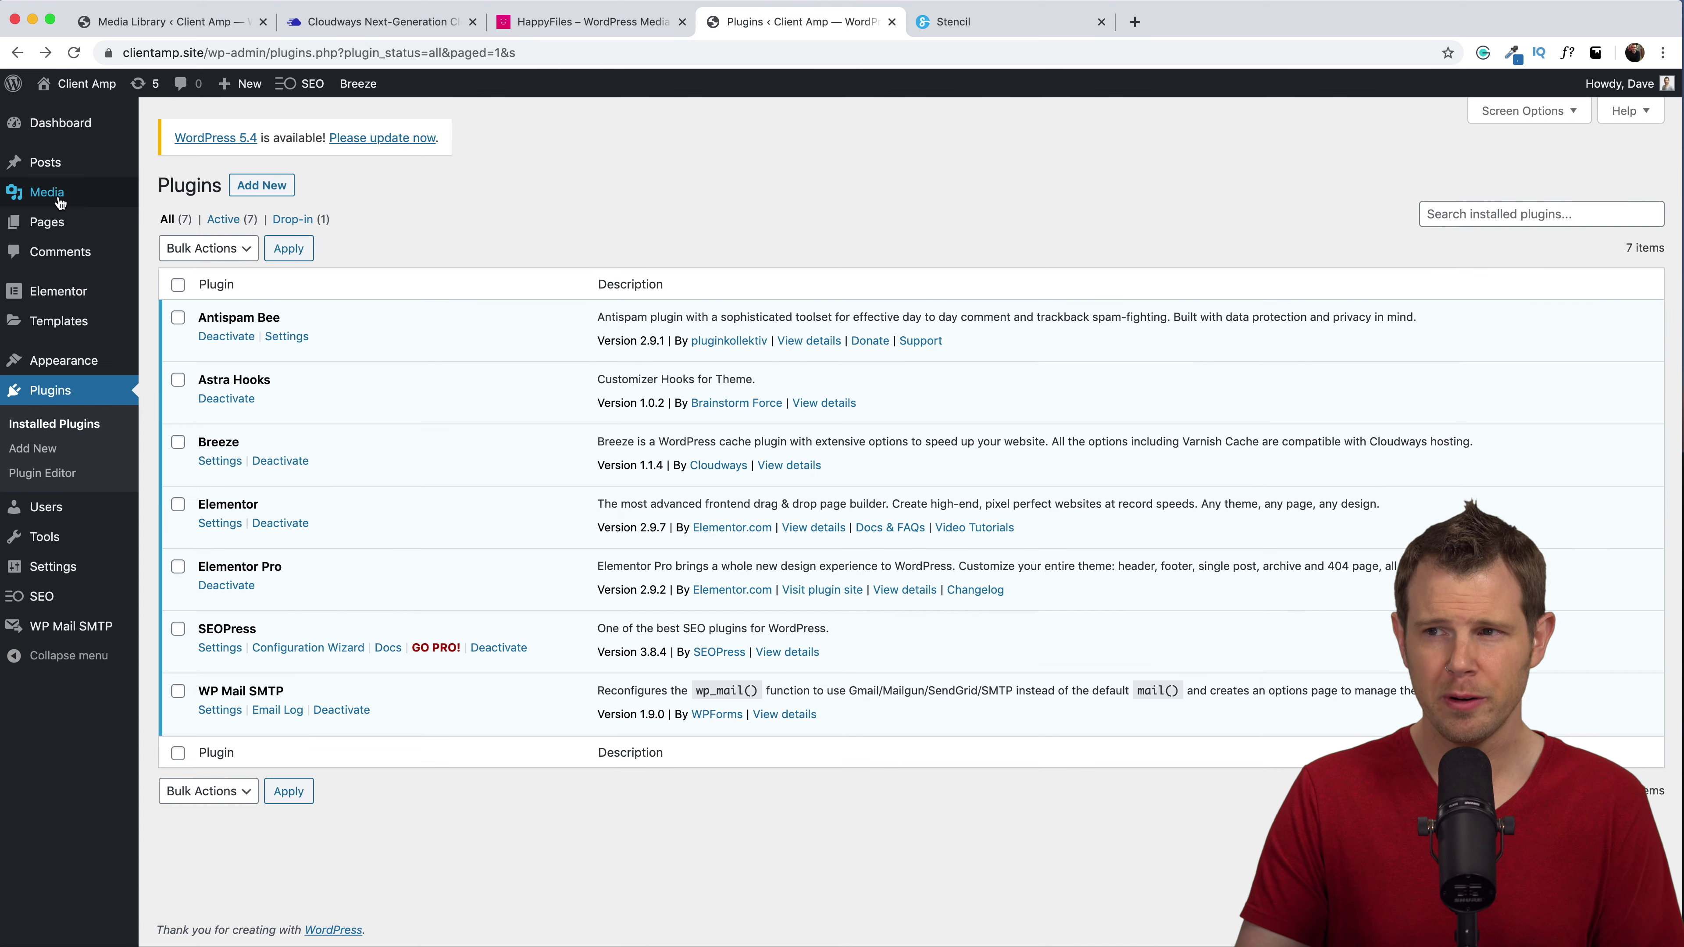
# Search the Pexels Photos media page for WordPress and download the first photo, with hands on a laptop, into the media library
pyautogui.click(60, 198)
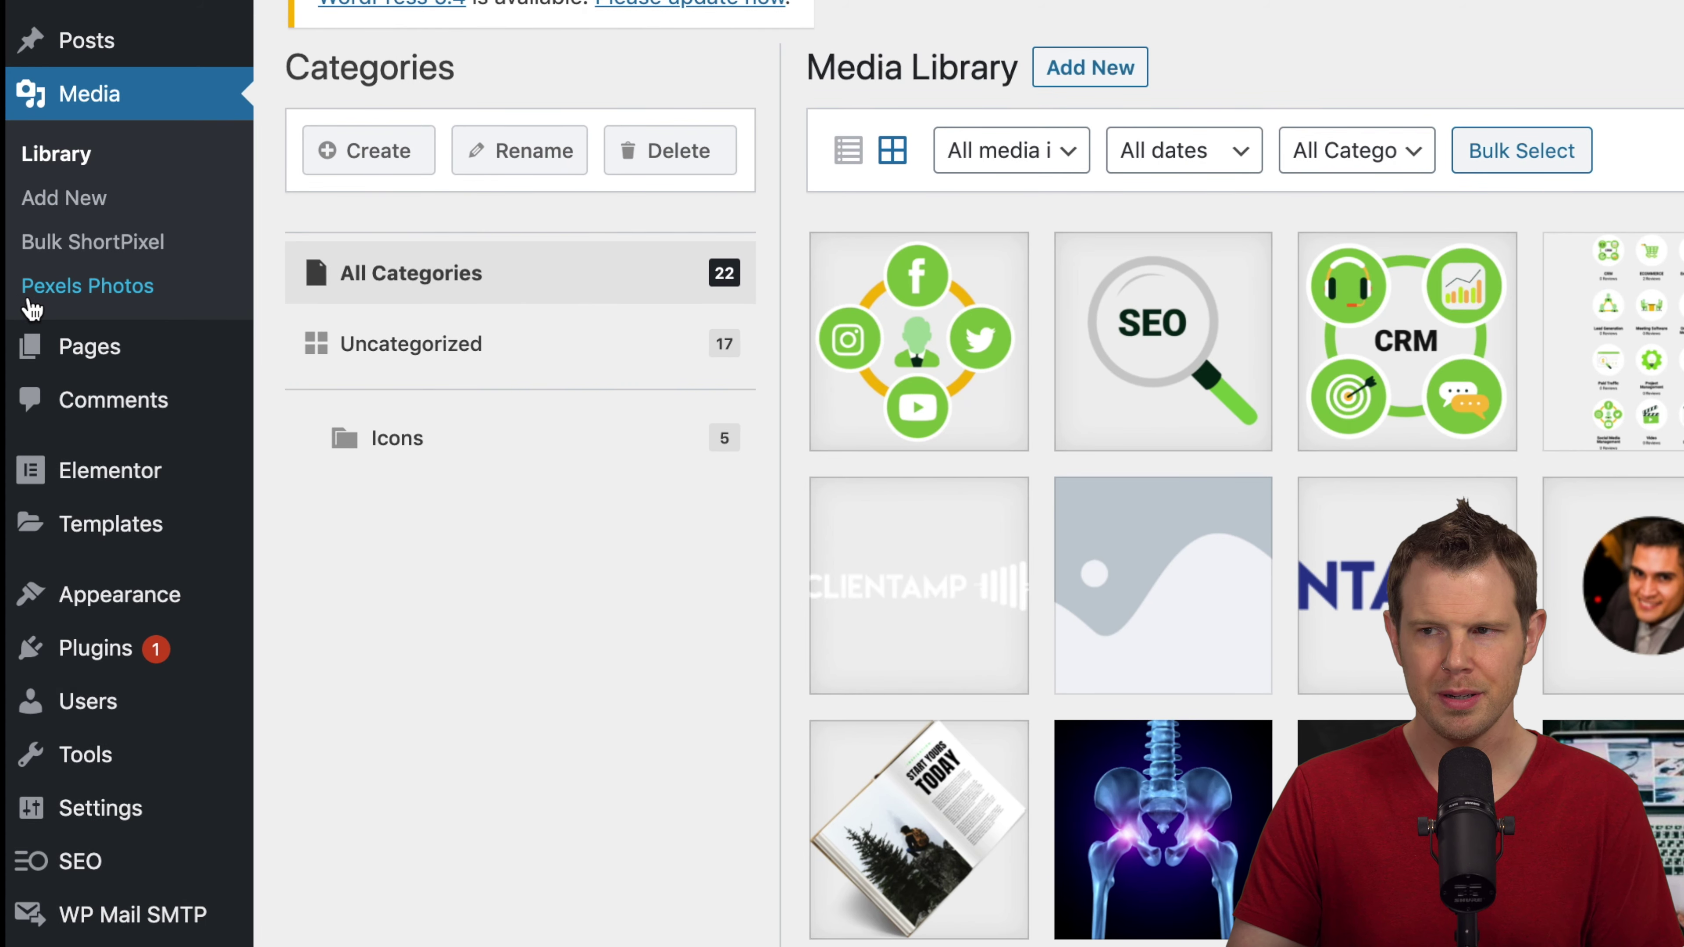
pyautogui.click(98, 289)
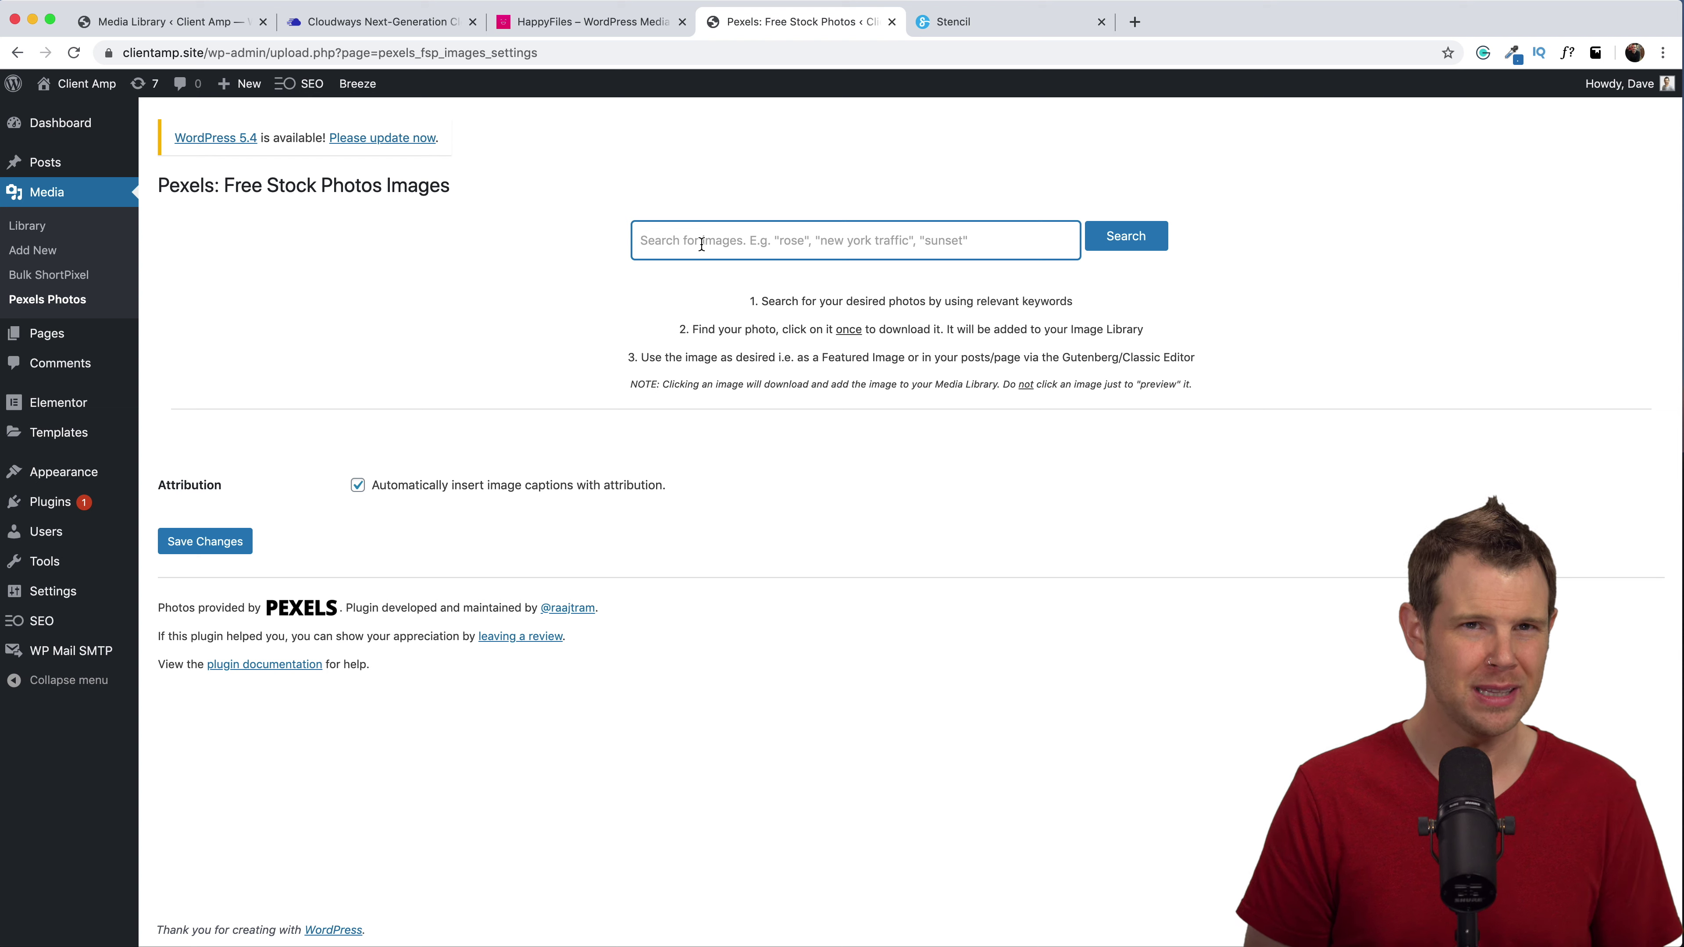
pyautogui.write('WordPress')
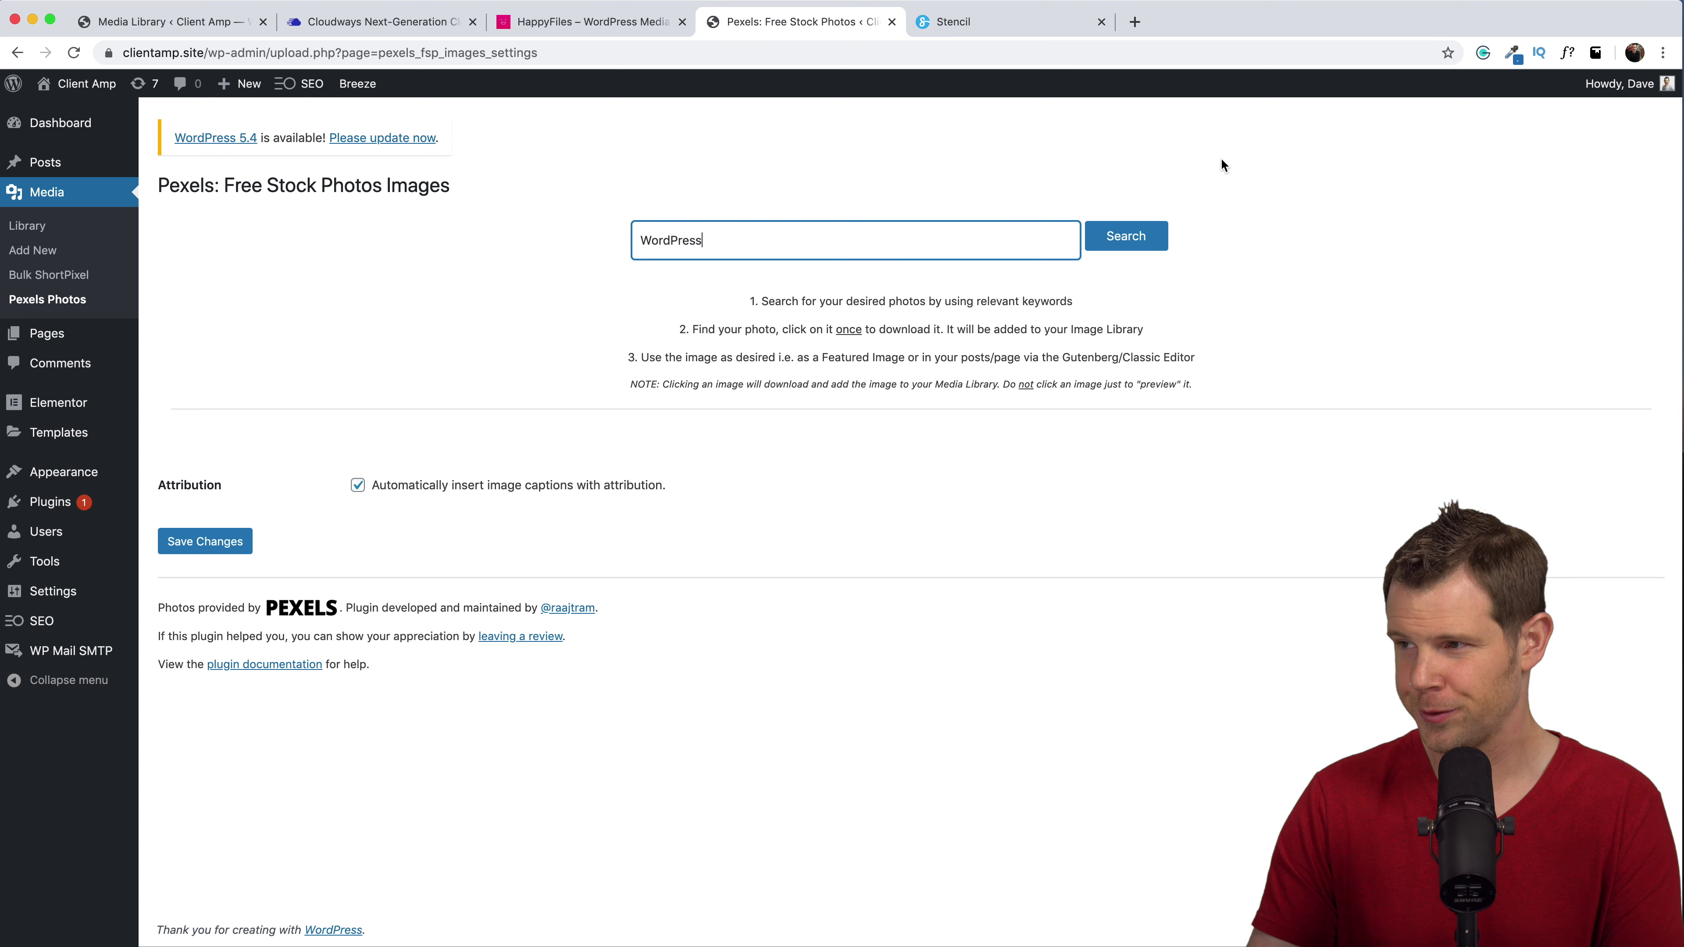
pyautogui.click(1125, 236)
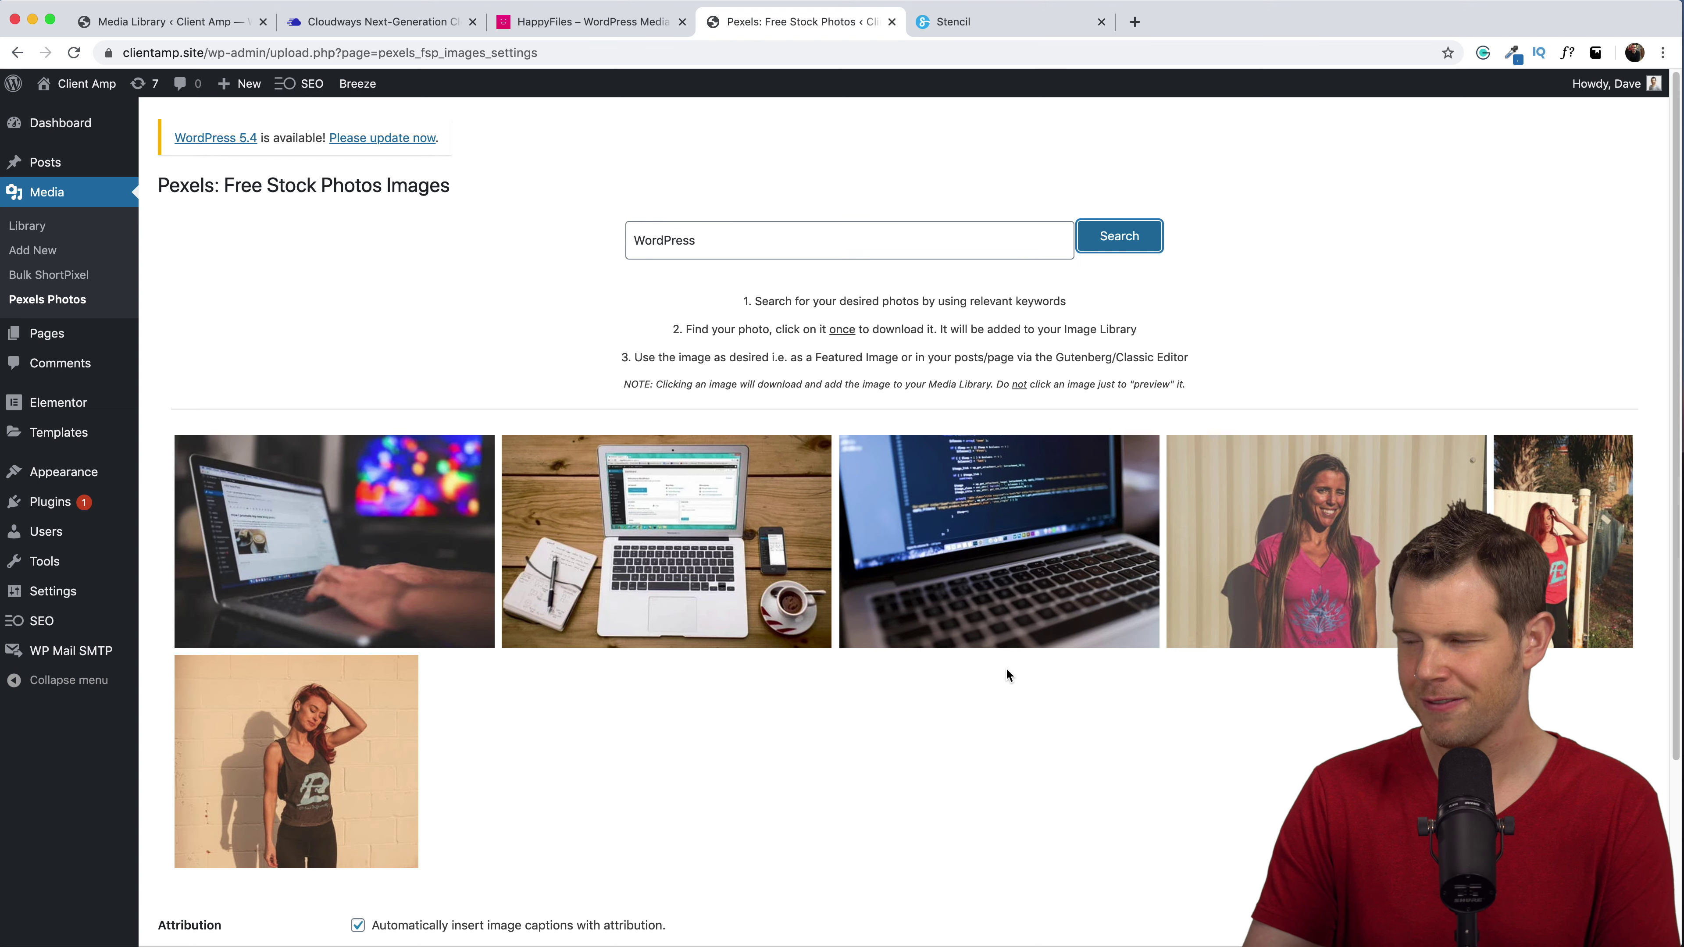
pyautogui.scroll(-2, 1002, 670)
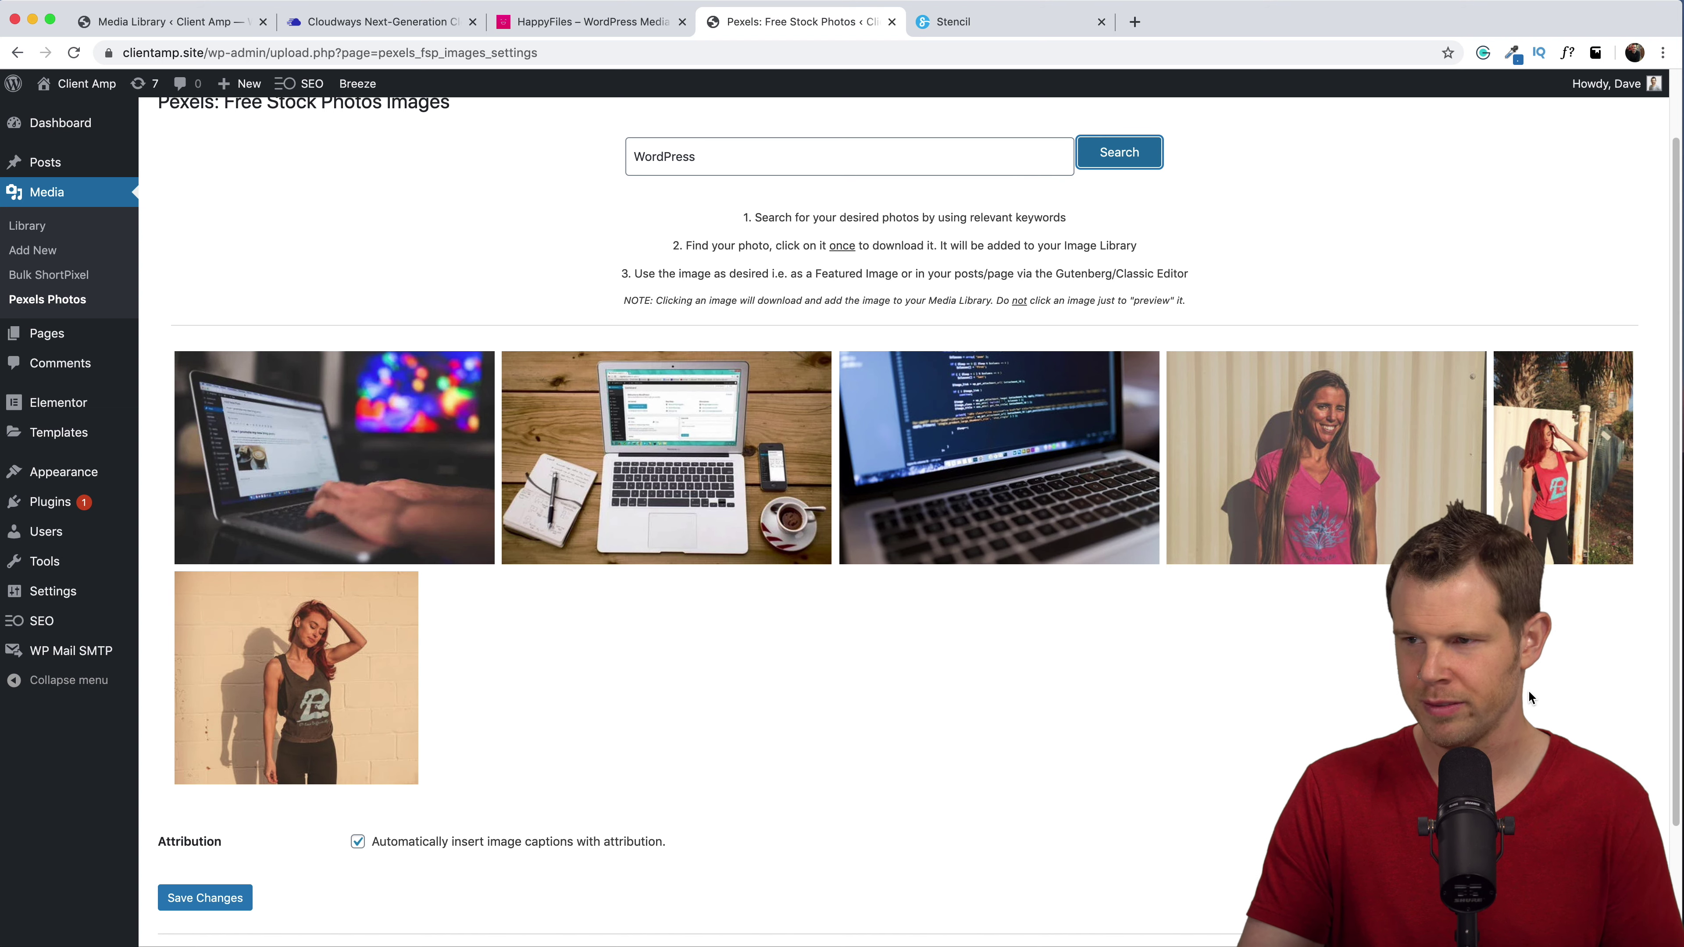
pyautogui.moveTo(295, 496)
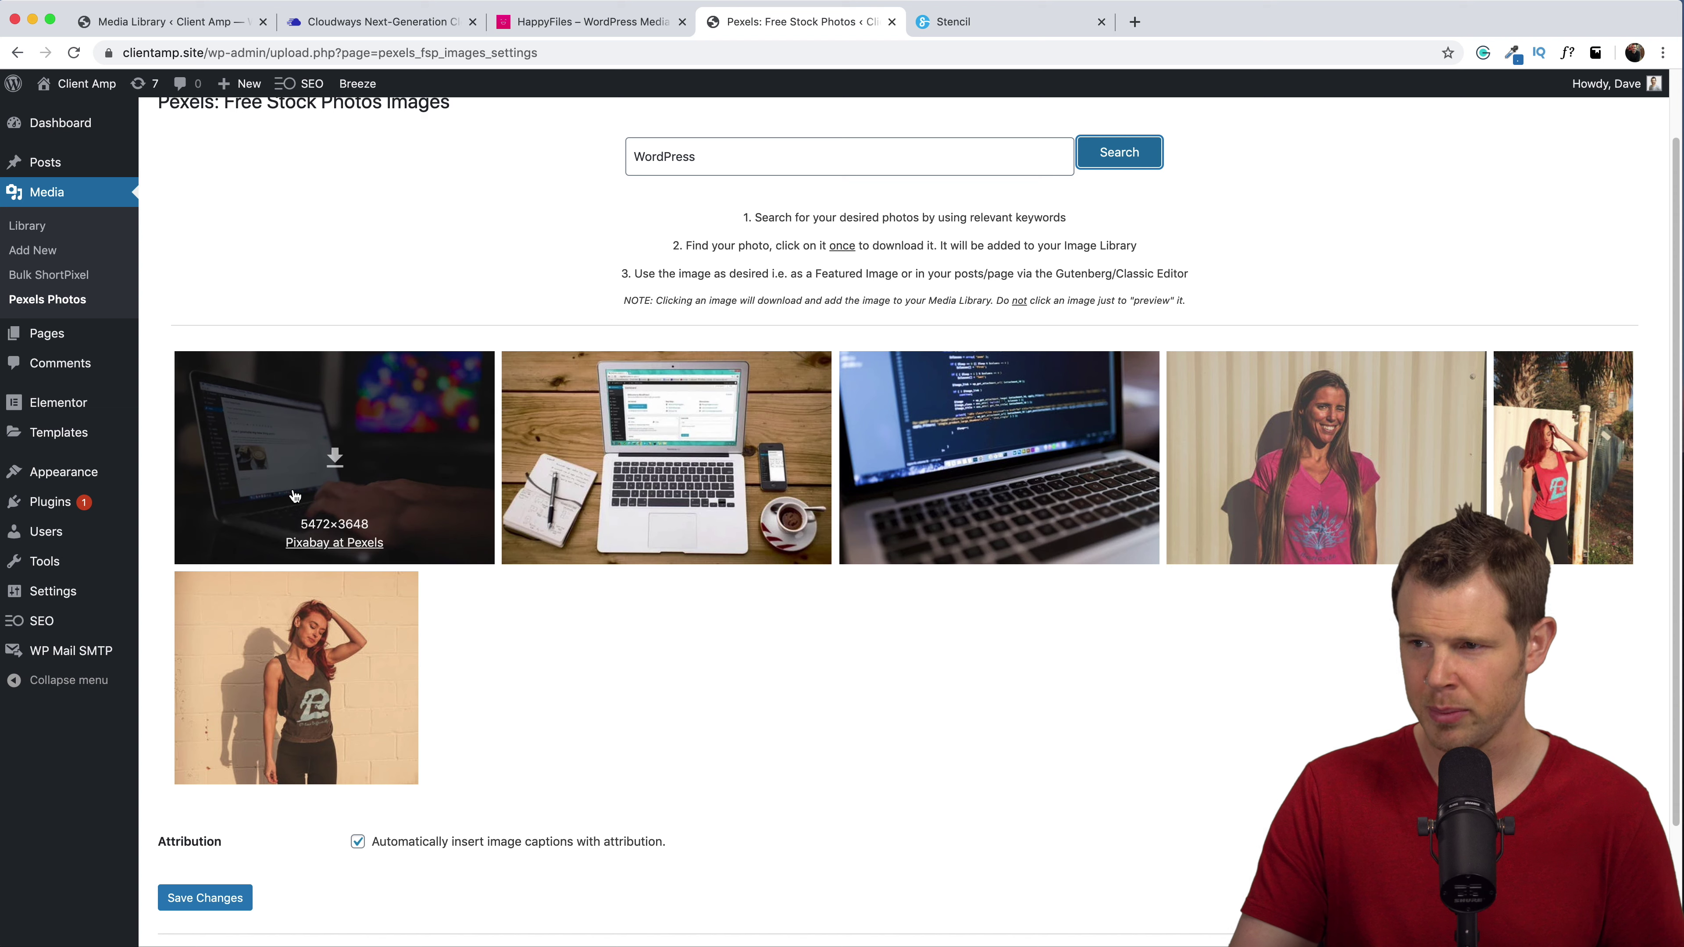
pyautogui.click(334, 464)
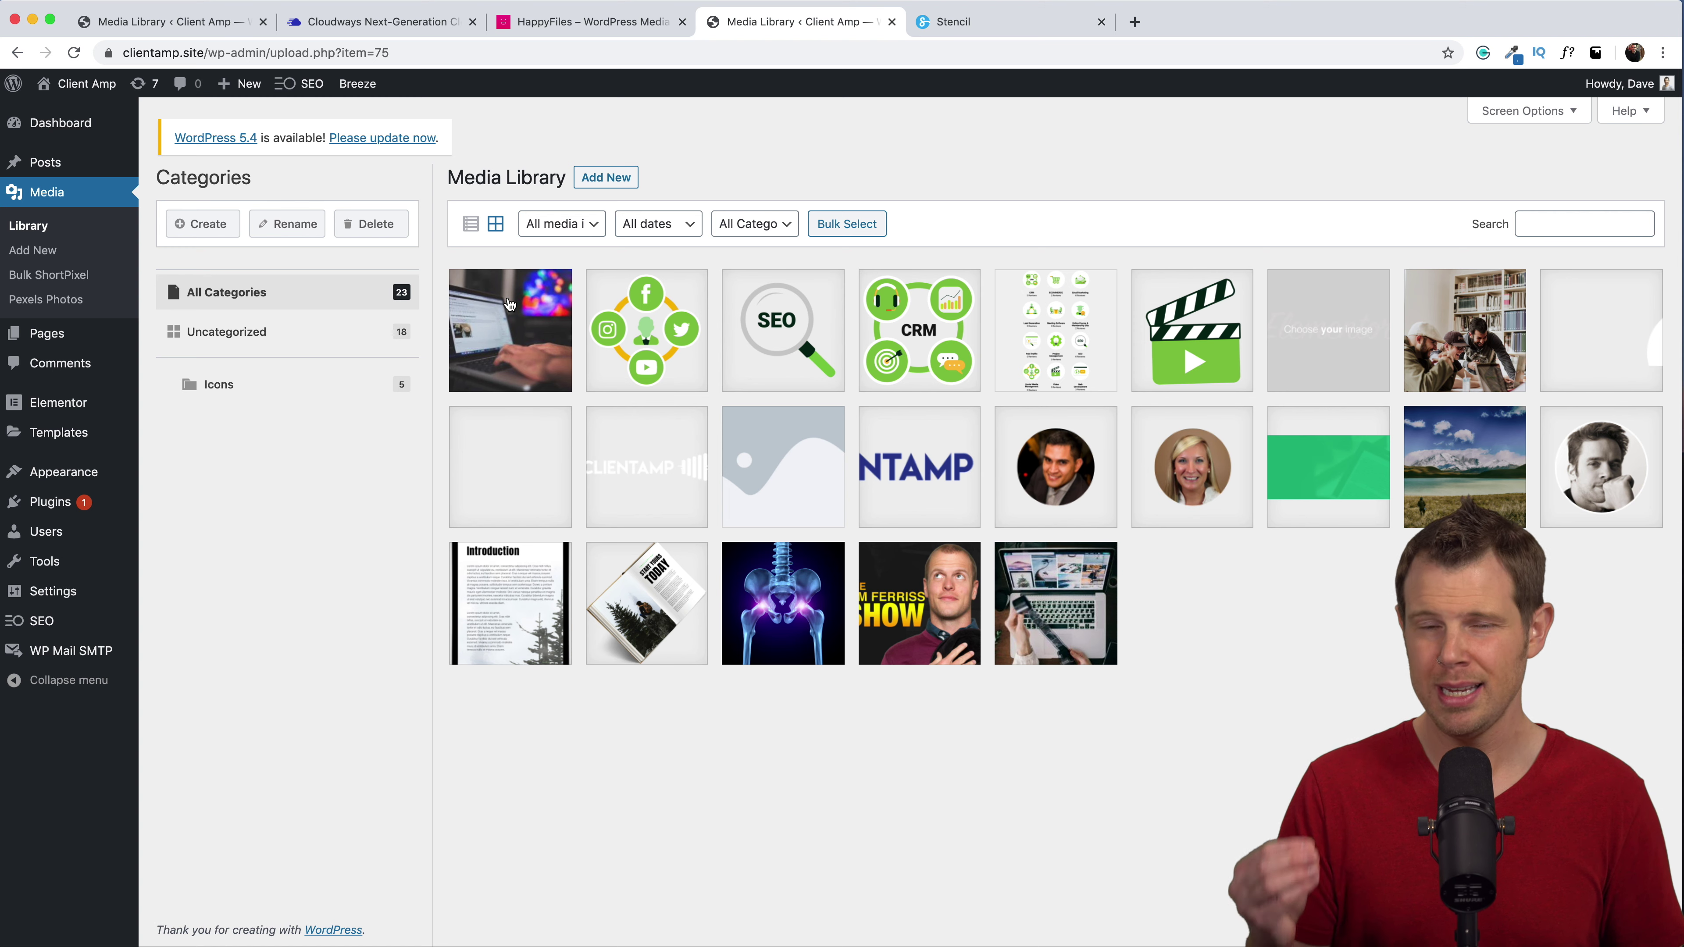
# Switch to Stencil and set the canvas size to the Blog Post Feature design preset (1200x600)
pyautogui.hotkey('ctrl', 'Tab')
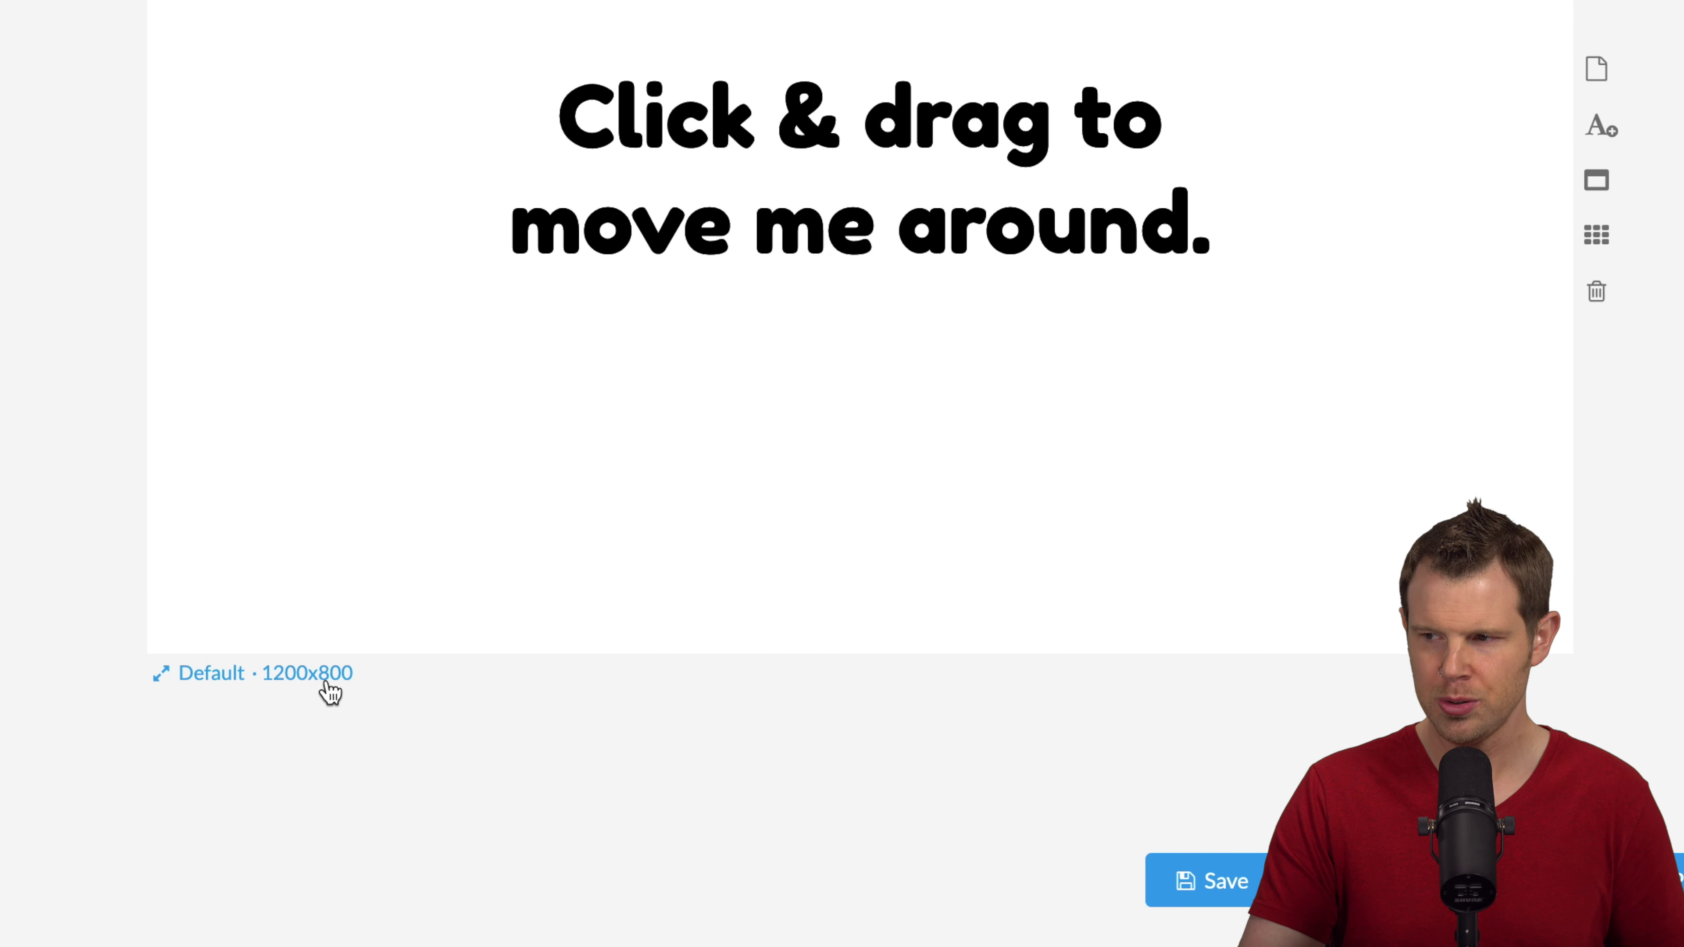
pyautogui.click(291, 681)
pyautogui.click(556, 508)
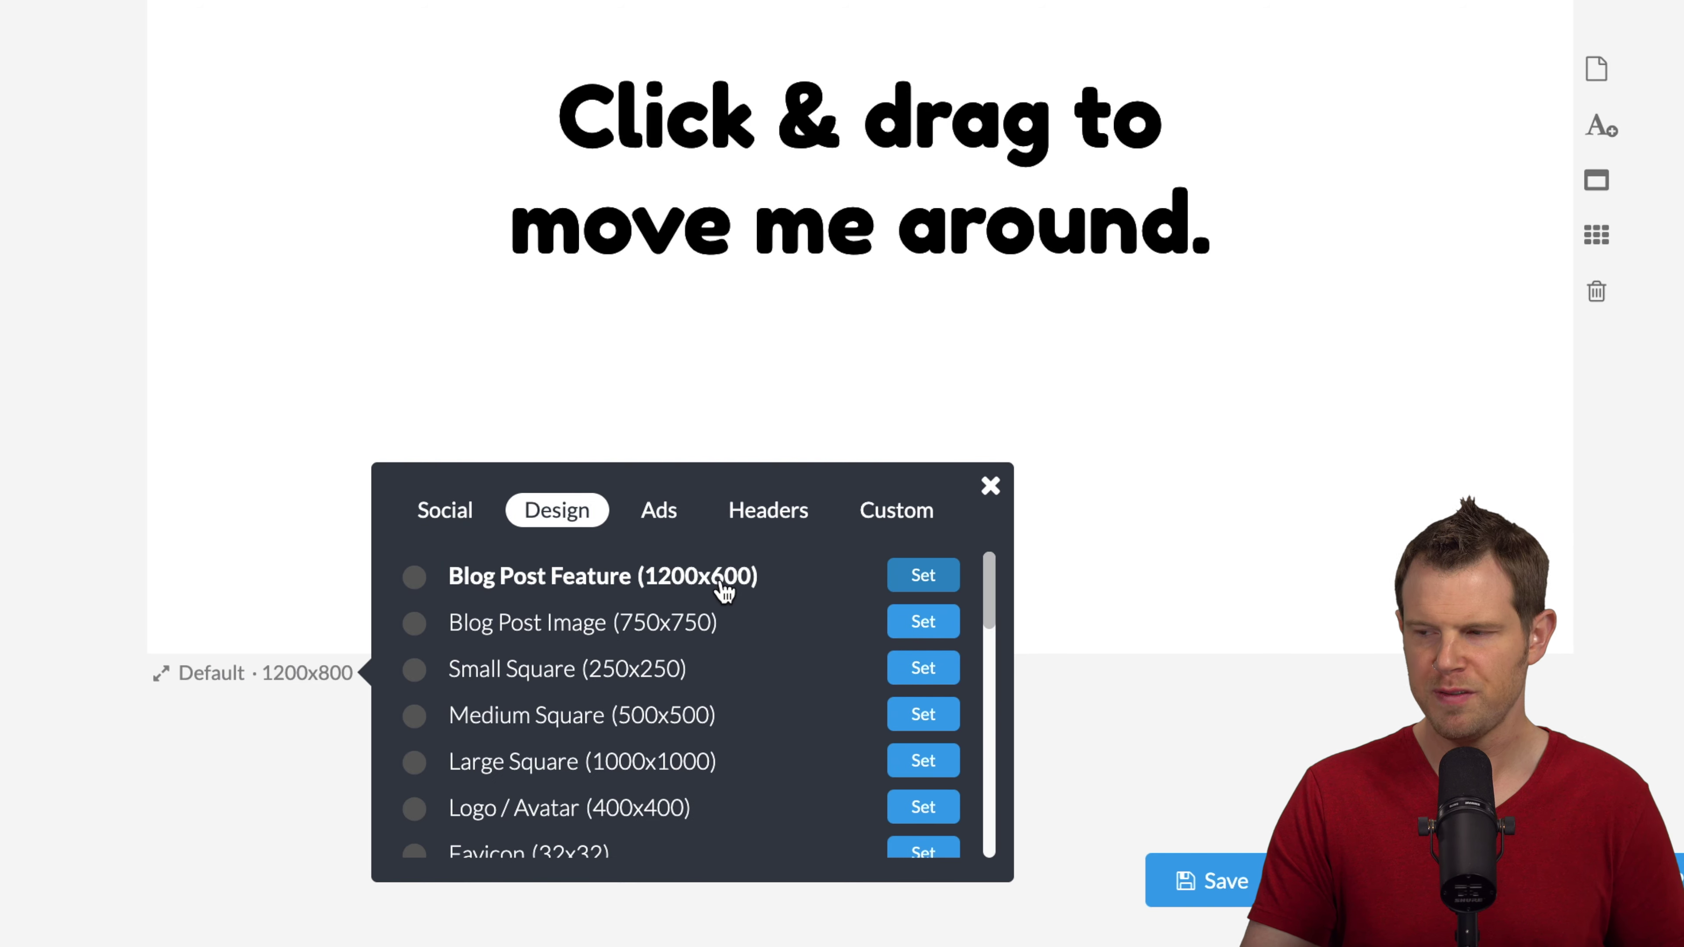
pyautogui.click(905, 579)
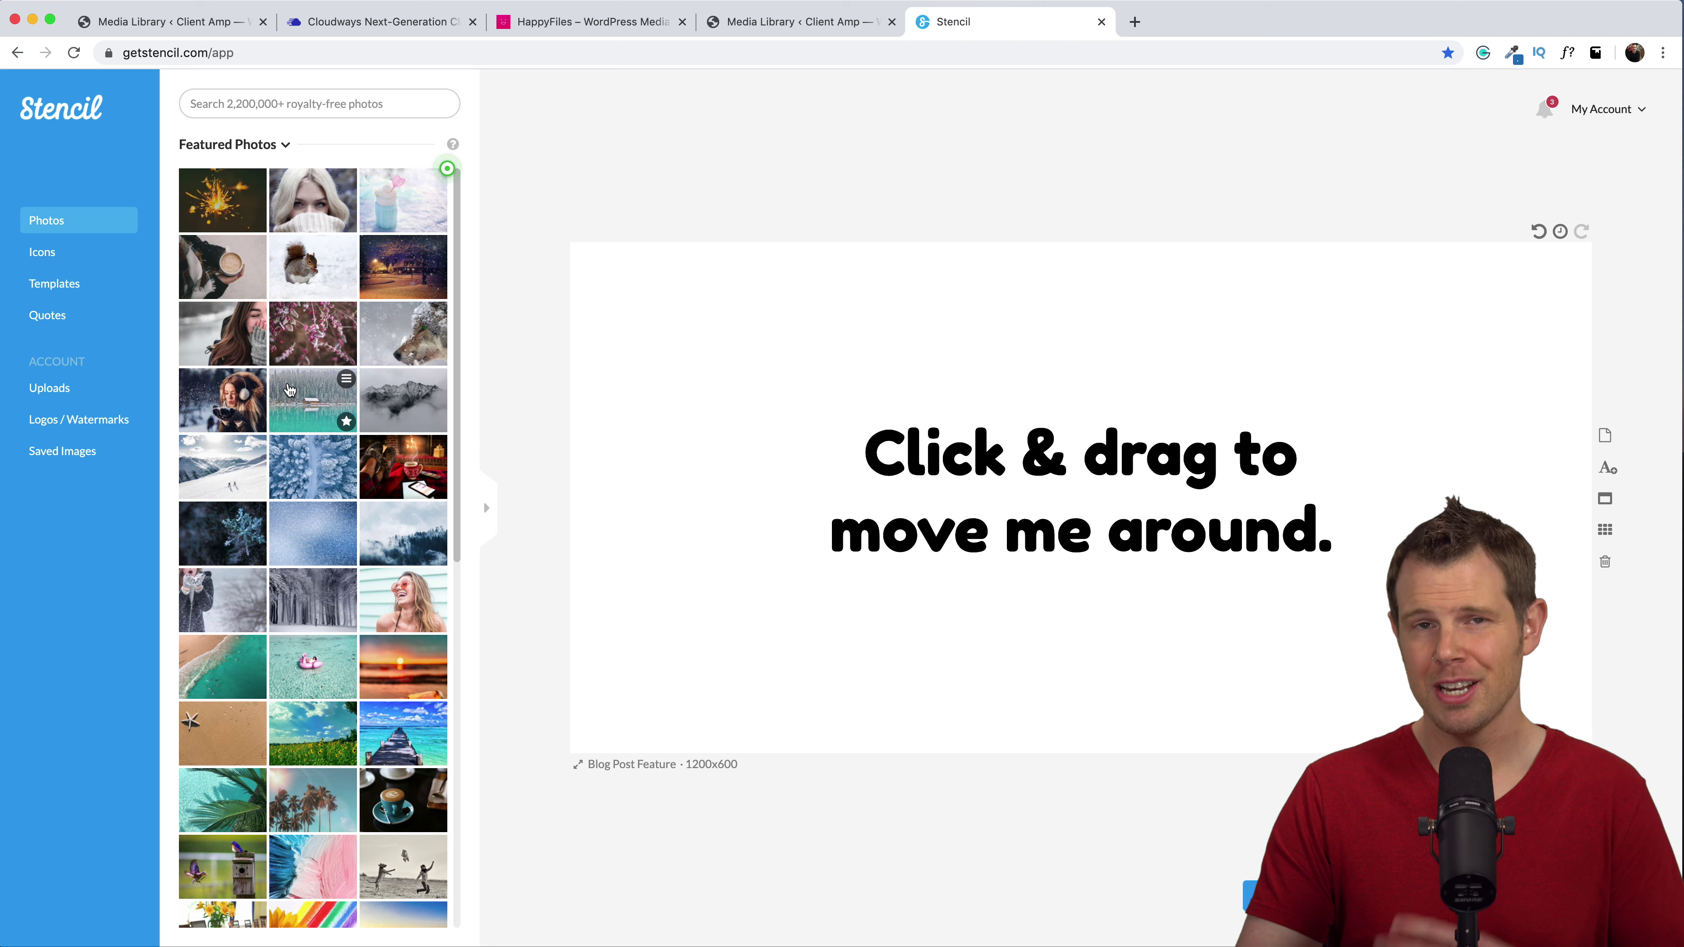
# Search Stencil's photos for wordpress and use the picture of a person typing on a laptop as the canvas background
pyautogui.click(264, 103)
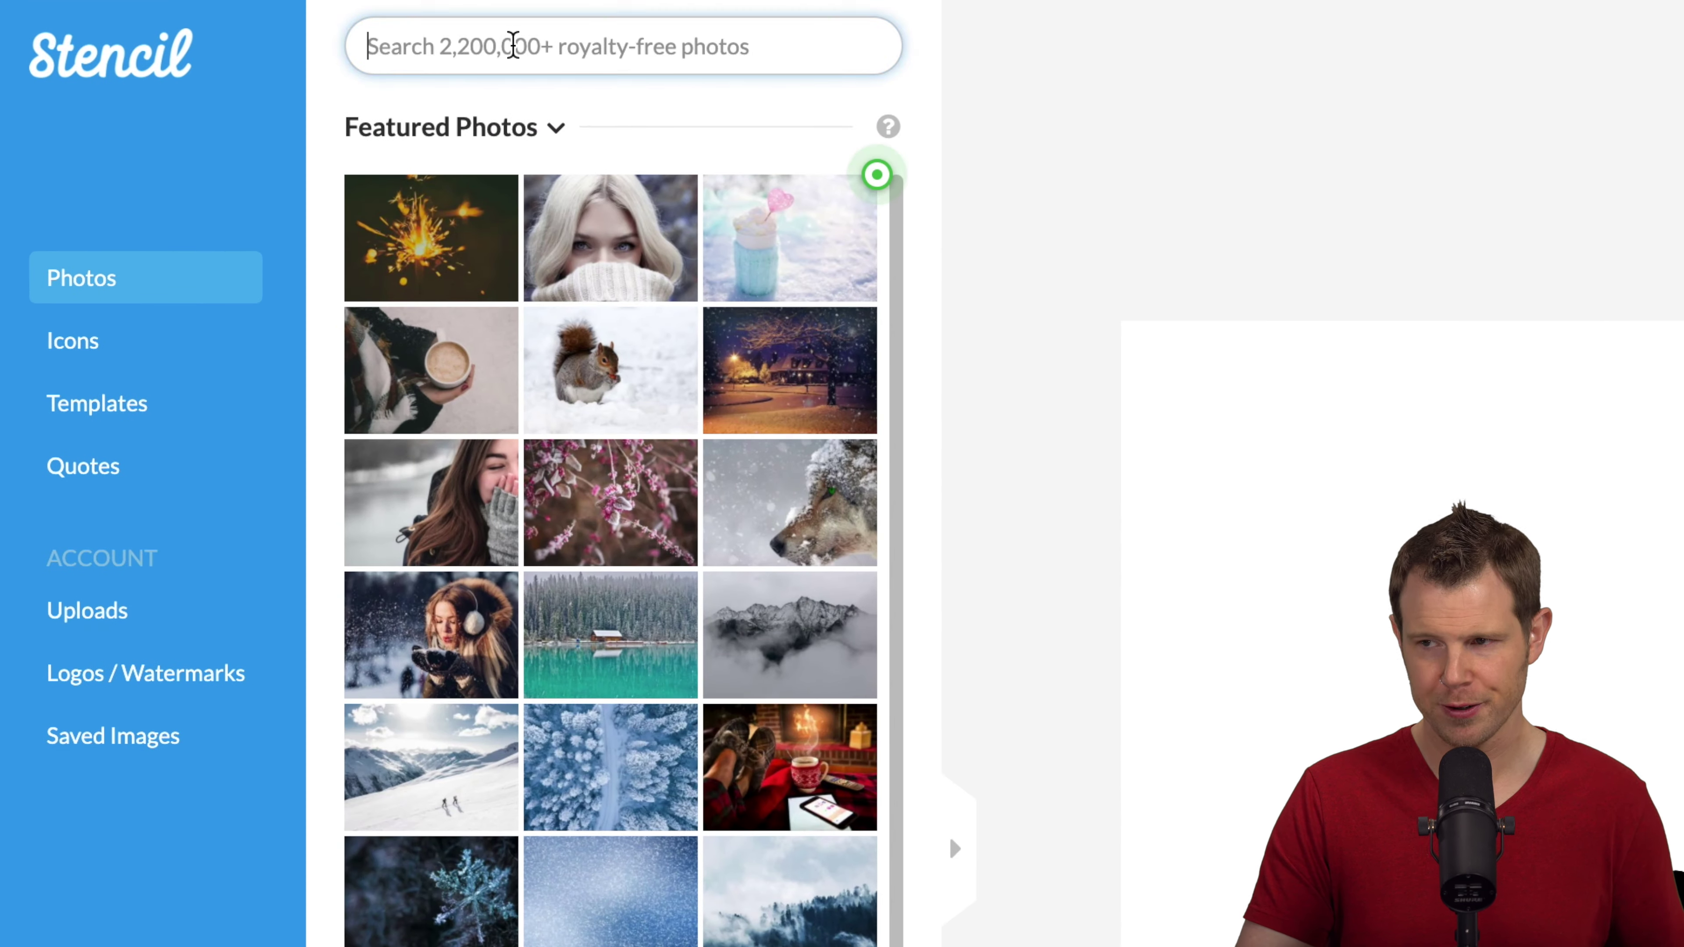
pyautogui.write('w')
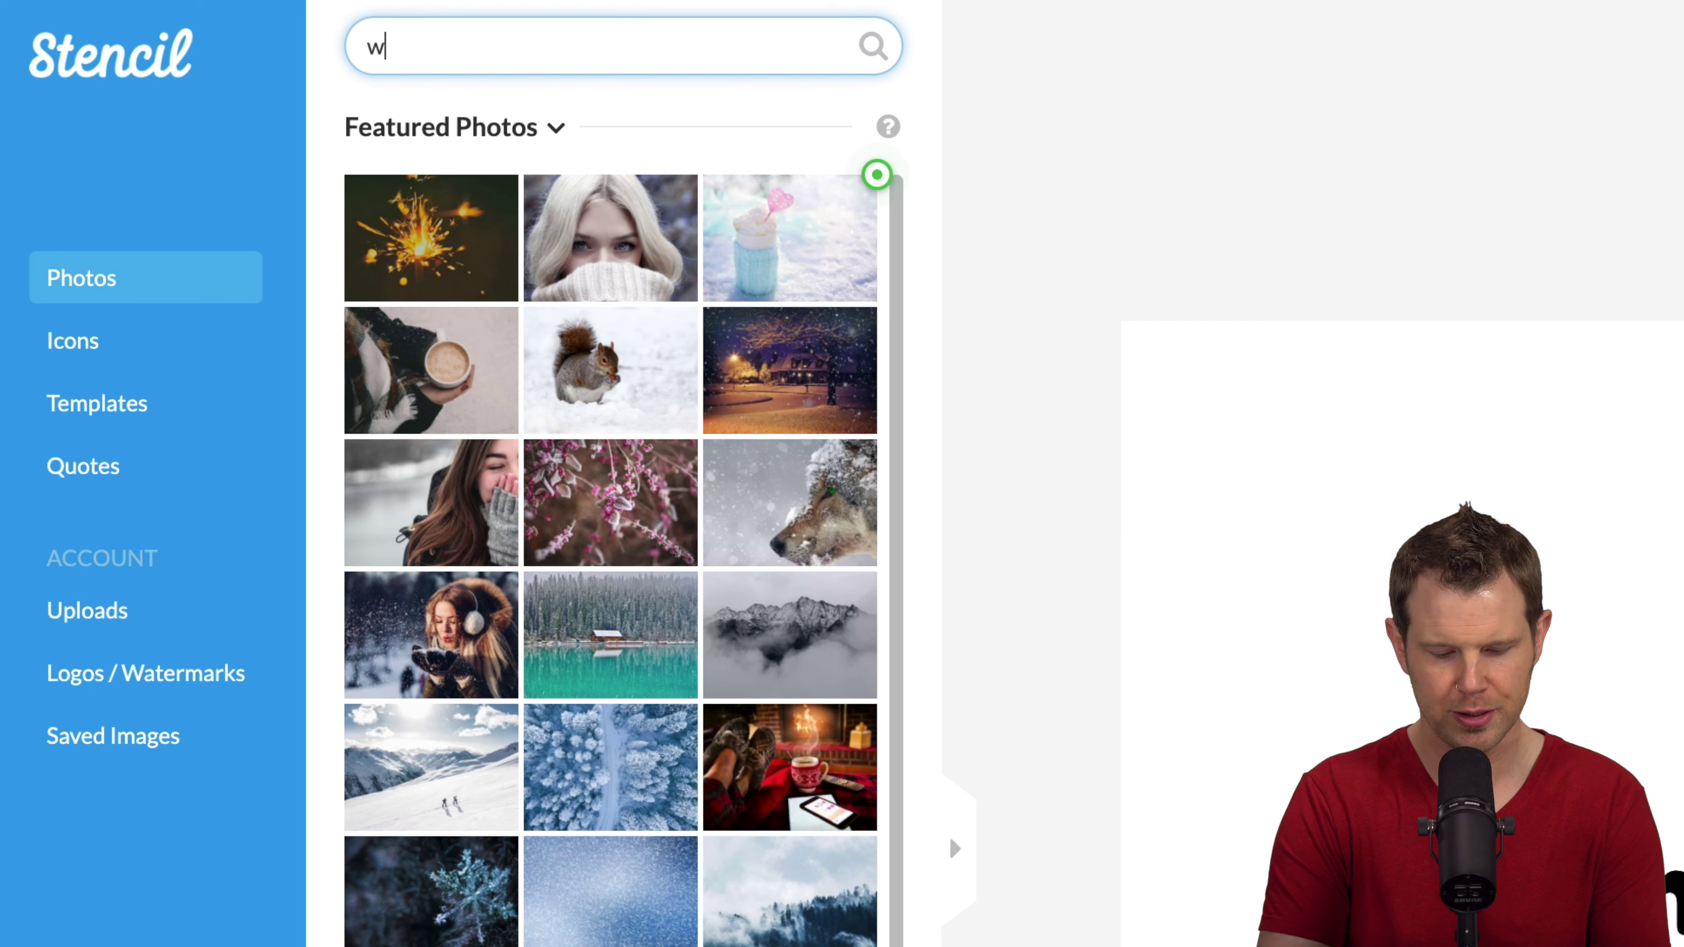
pyautogui.write('ordpress')
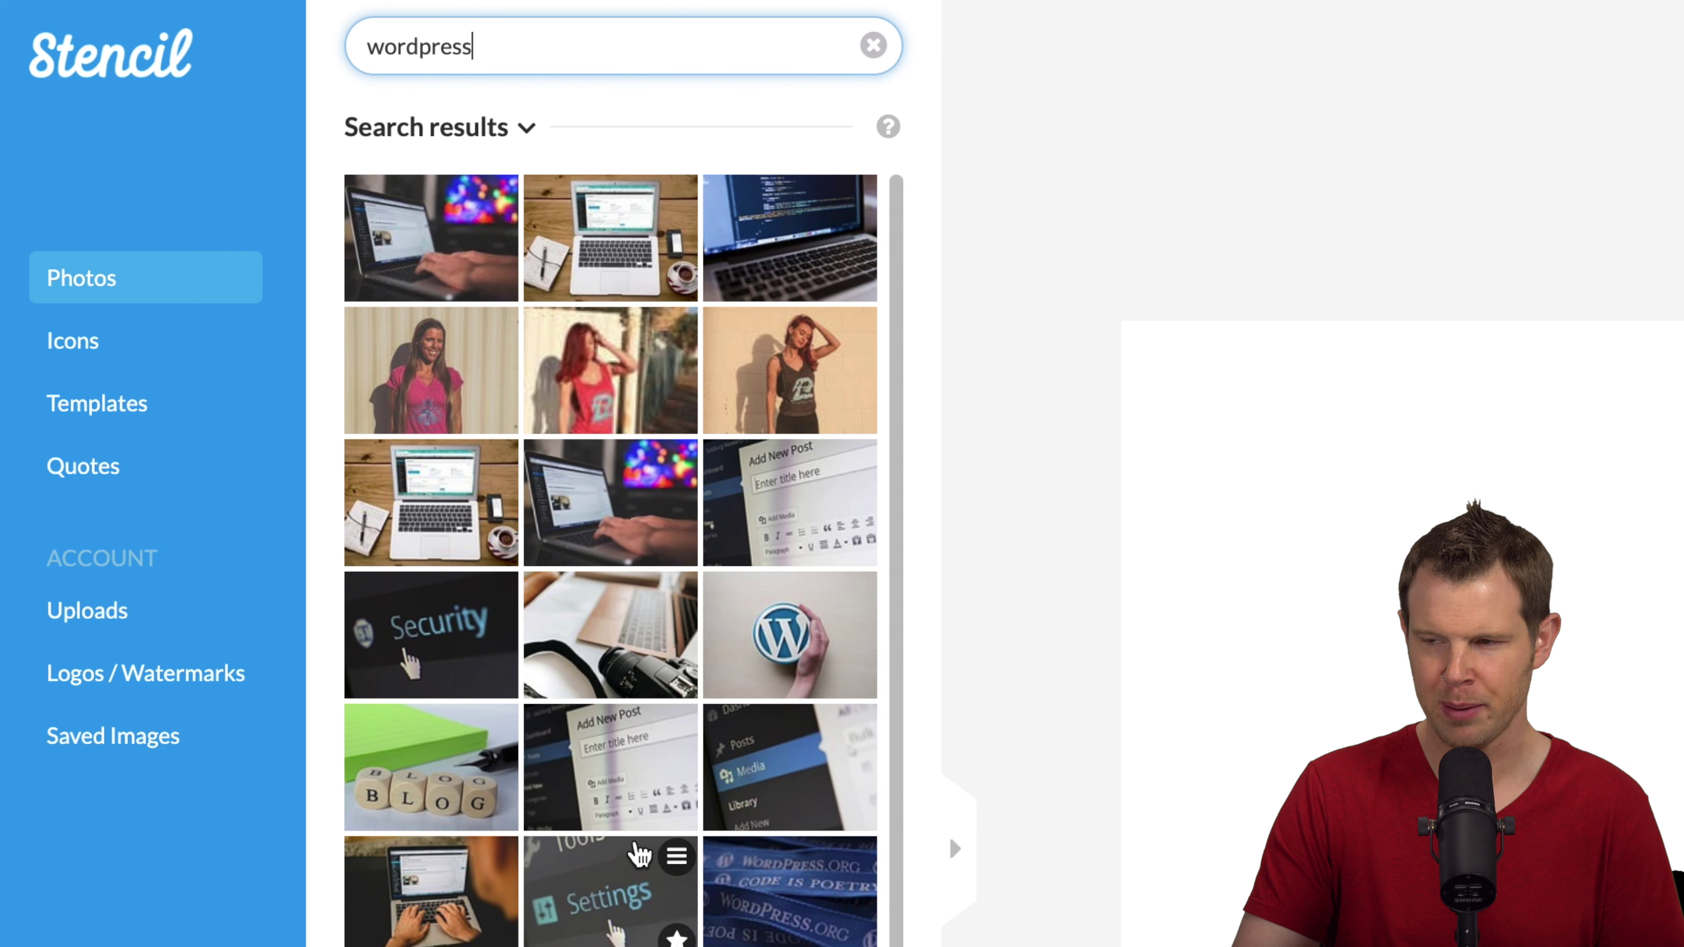
pyautogui.click(421, 900)
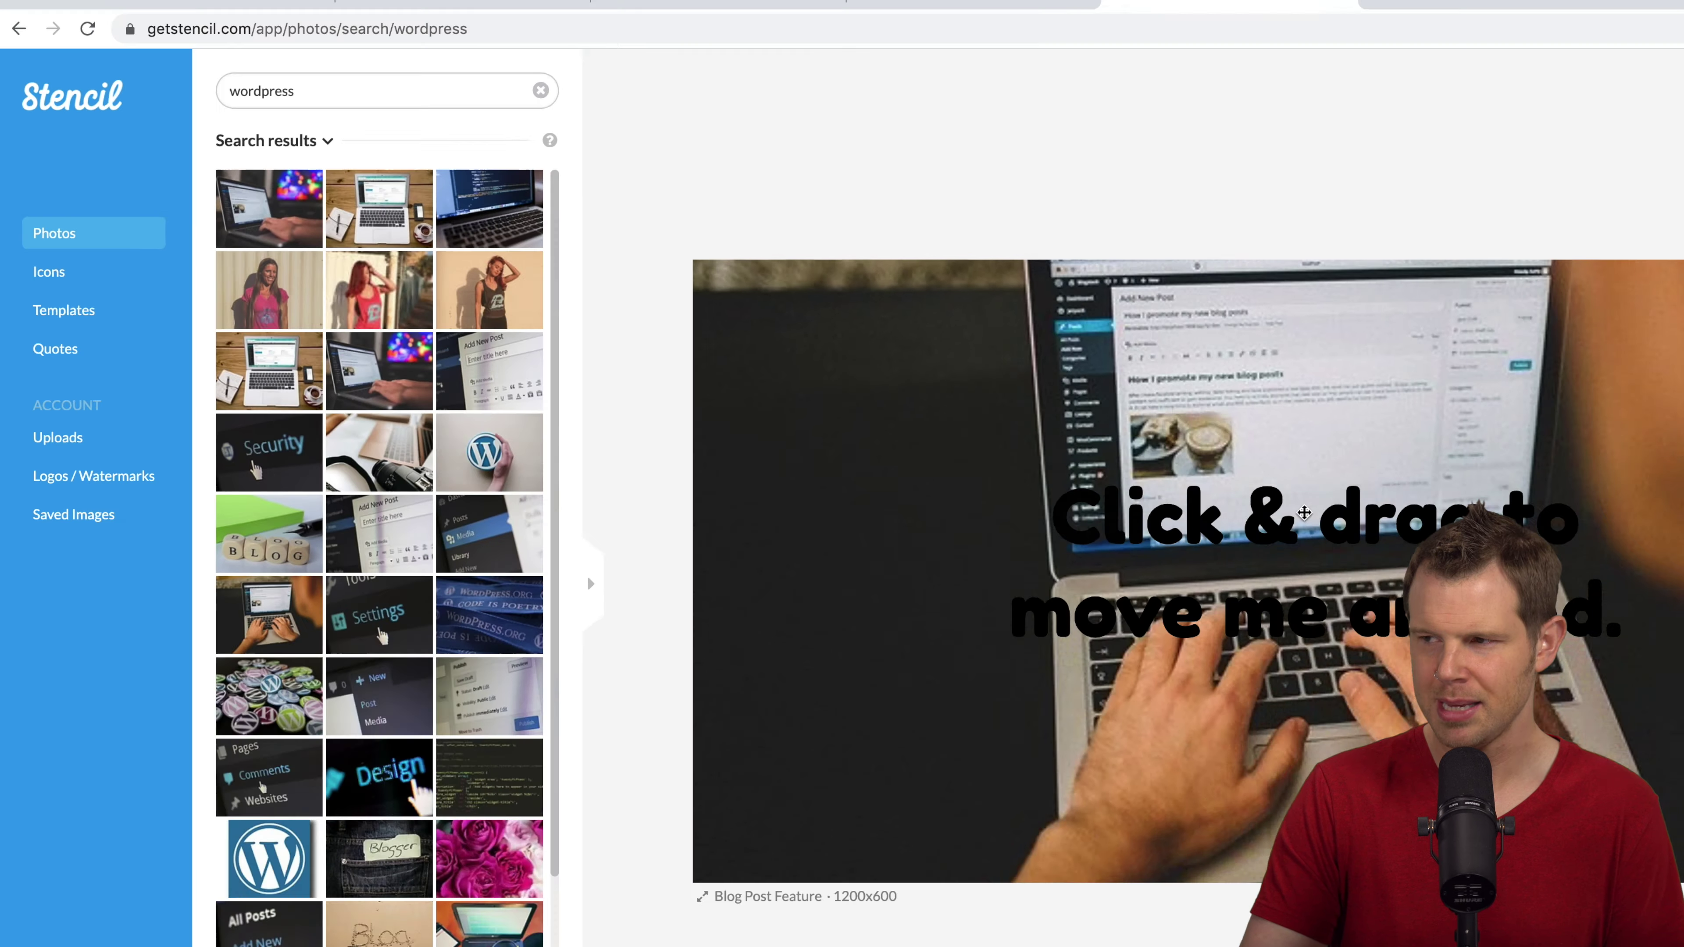
# Move the sample text higher on the canvas and replace it with WordPress Made Easy
pyautogui.click(986, 463)
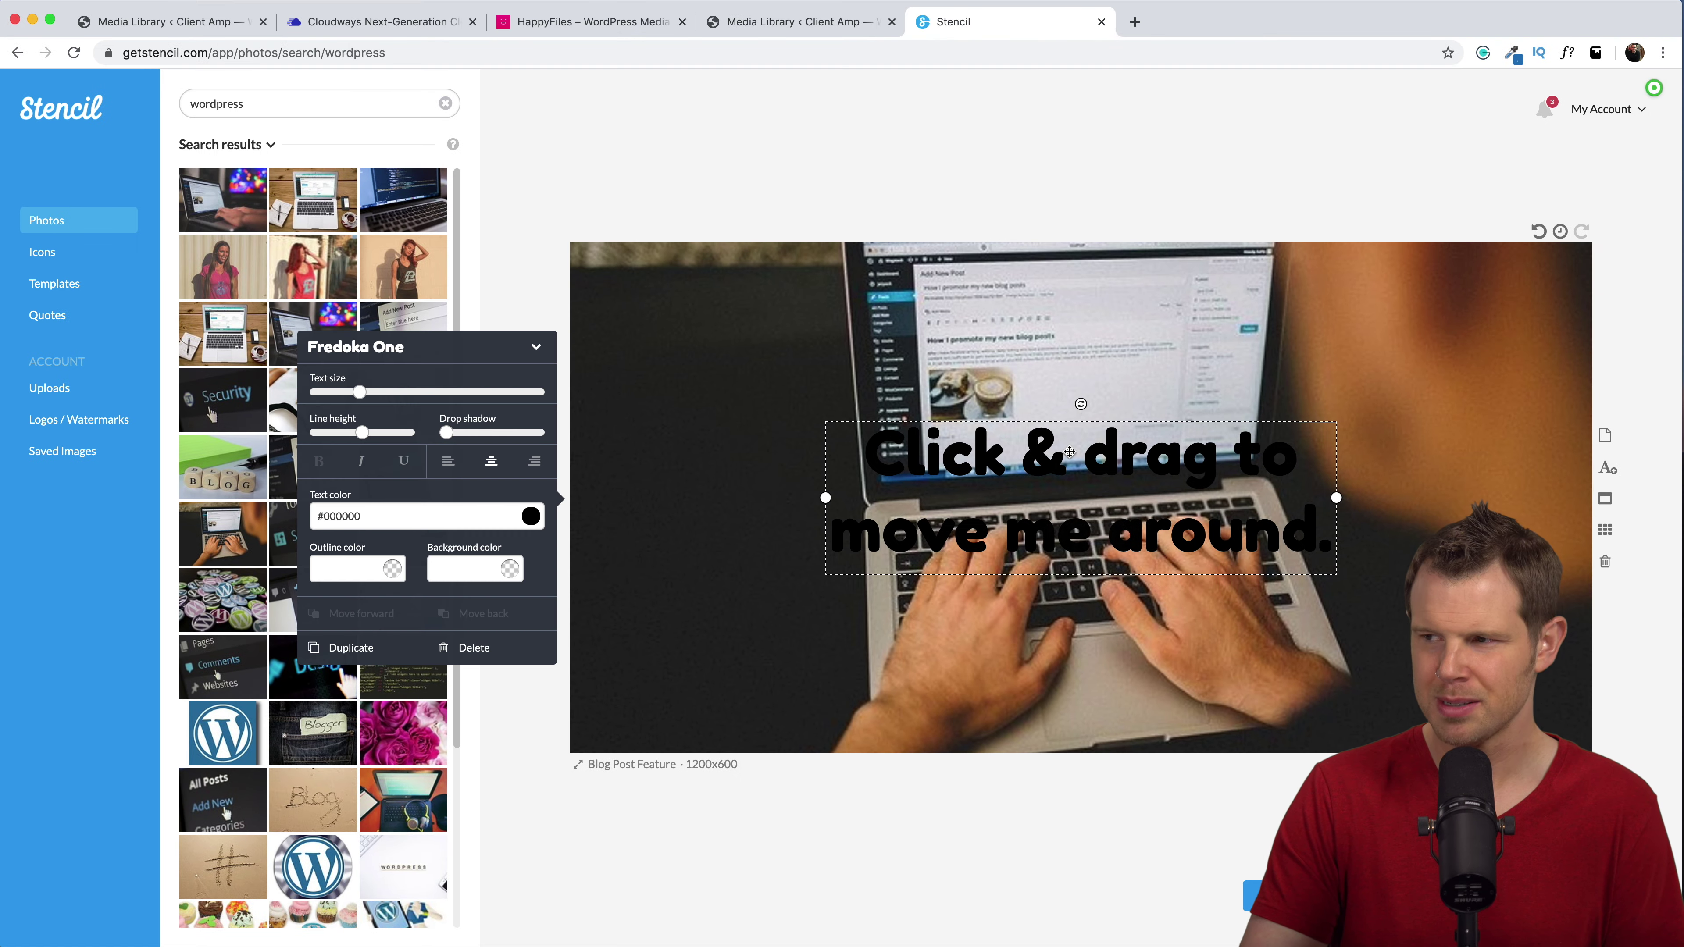
pyautogui.moveTo(1016, 436); pyautogui.dragTo(868, 352)
pyautogui.doubleClick(896, 363)
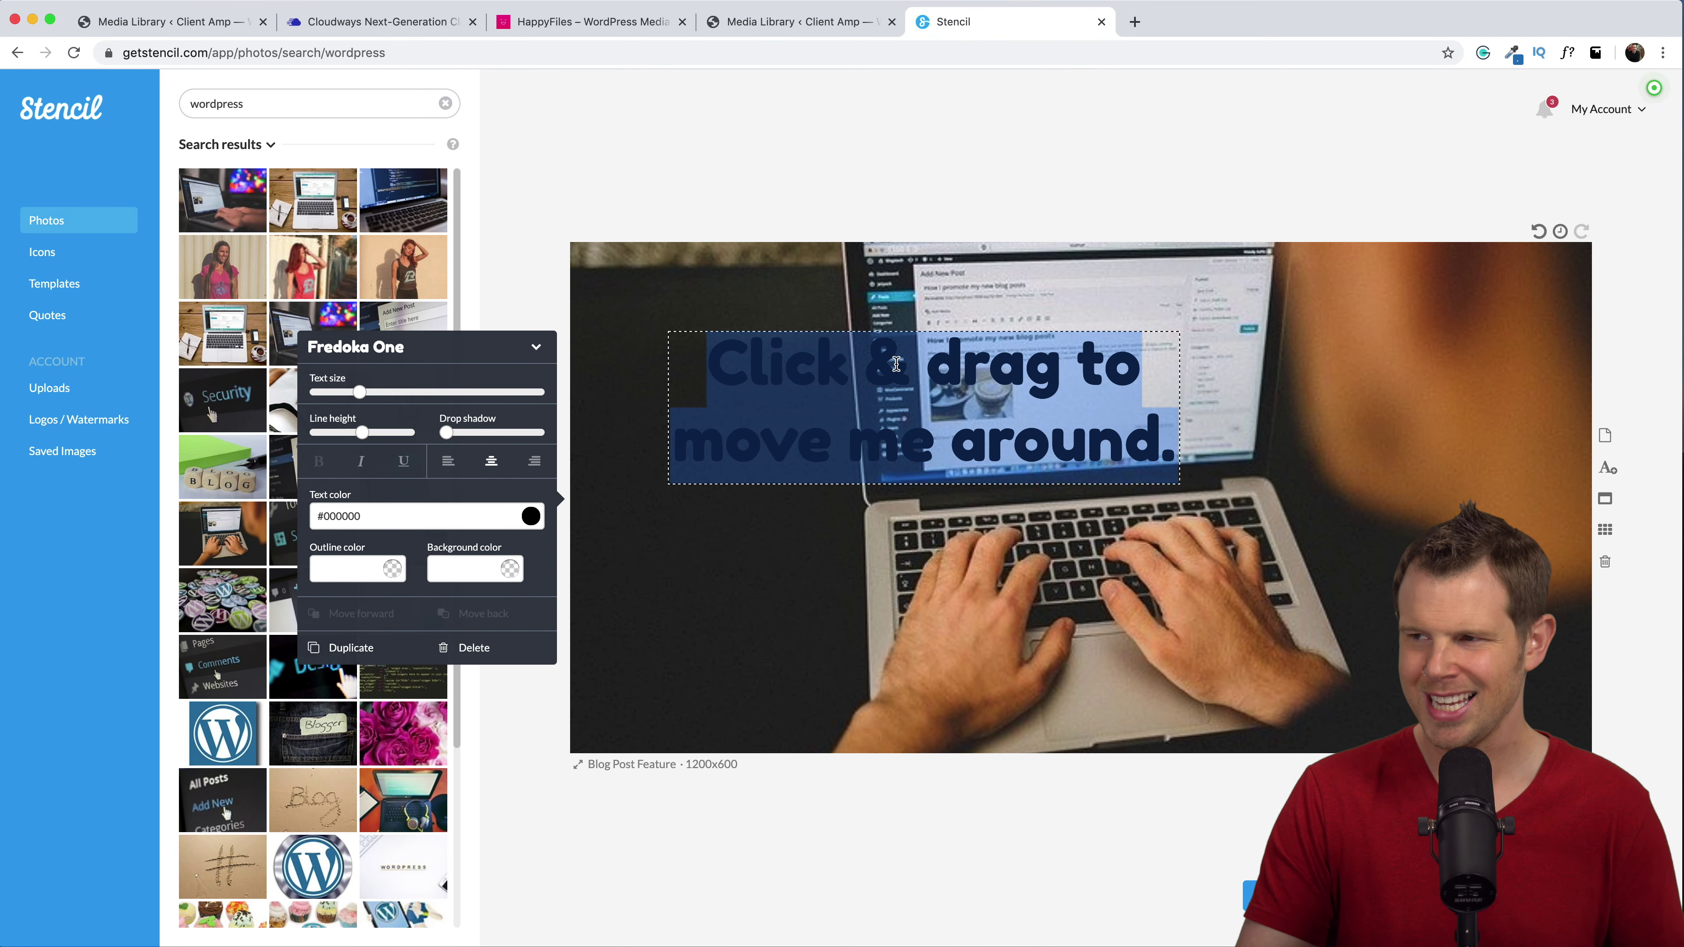
pyautogui.write('WordPress Made Easy')
# Format the title in white (#ffffff) with the Impact font and place it on a single line along the image's lower edge
pyautogui.click(530, 517)
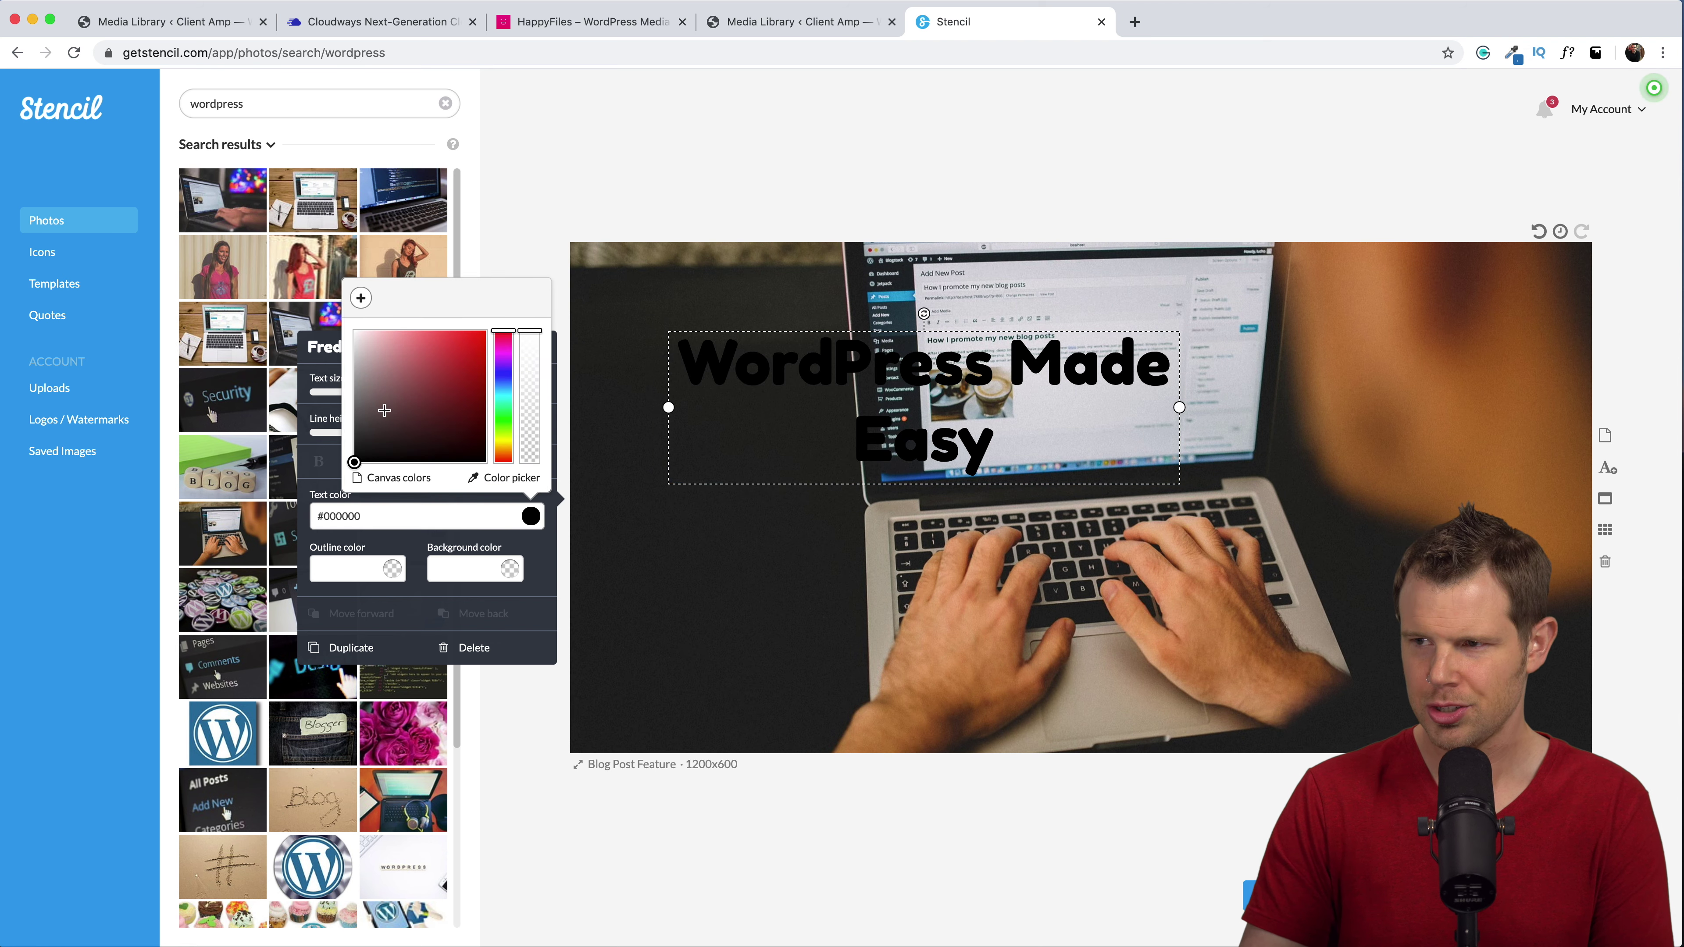
pyautogui.moveTo(385, 410); pyautogui.dragTo(346, 319)
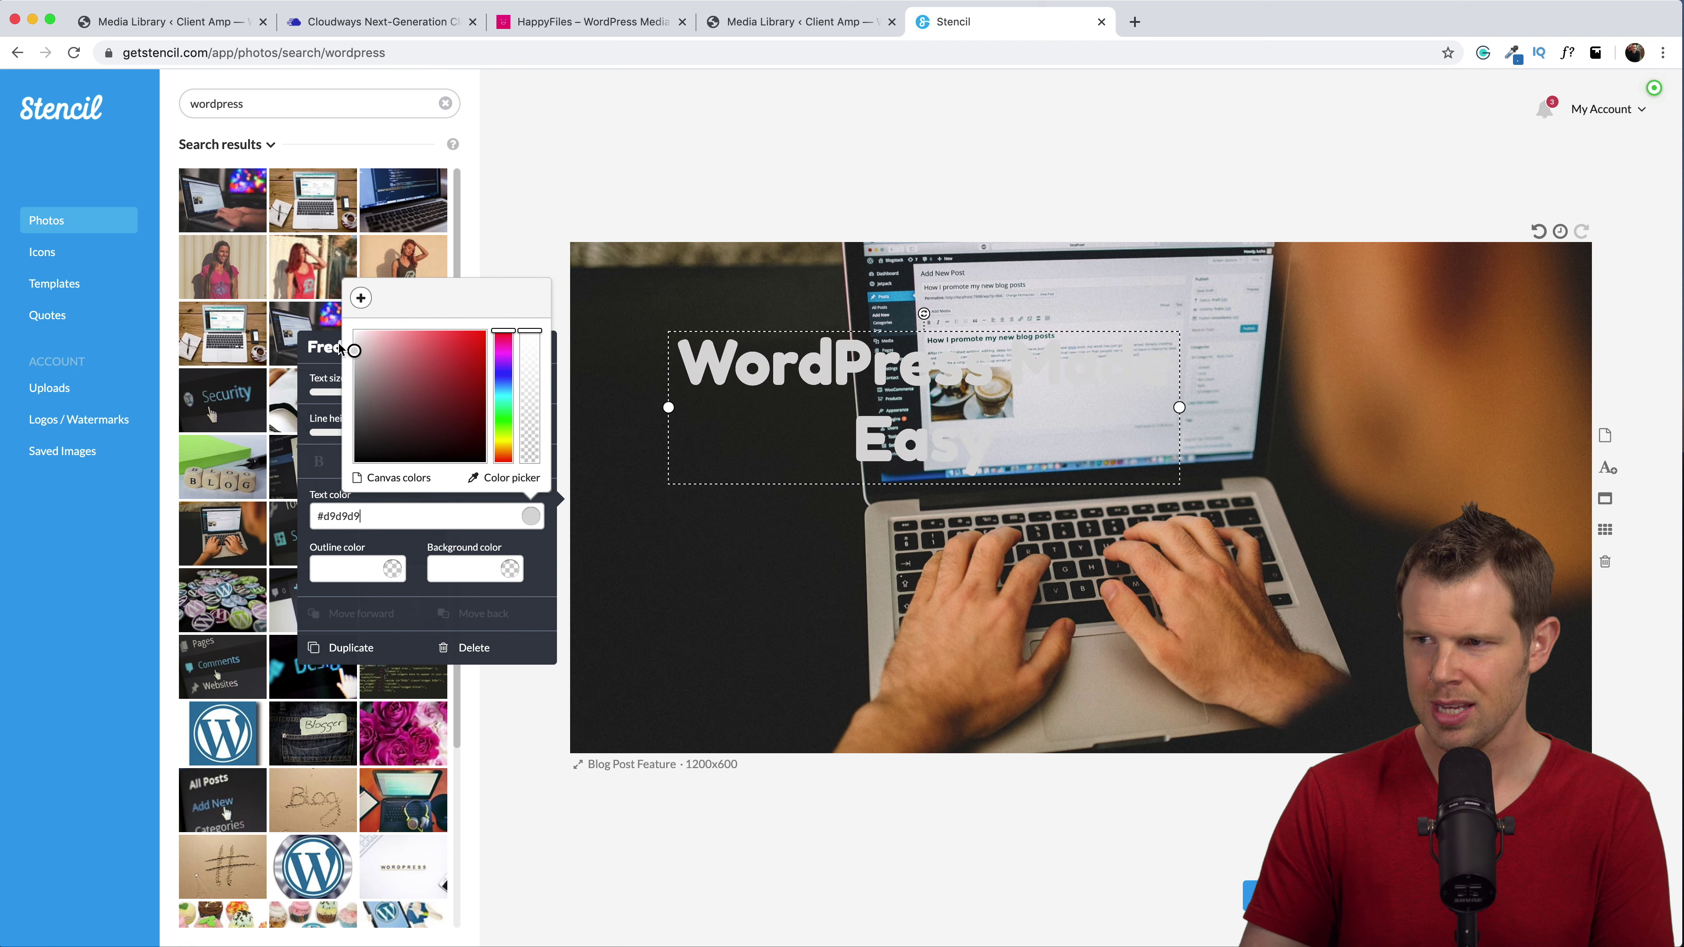
pyautogui.moveTo(1179, 407); pyautogui.dragTo(1451, 406)
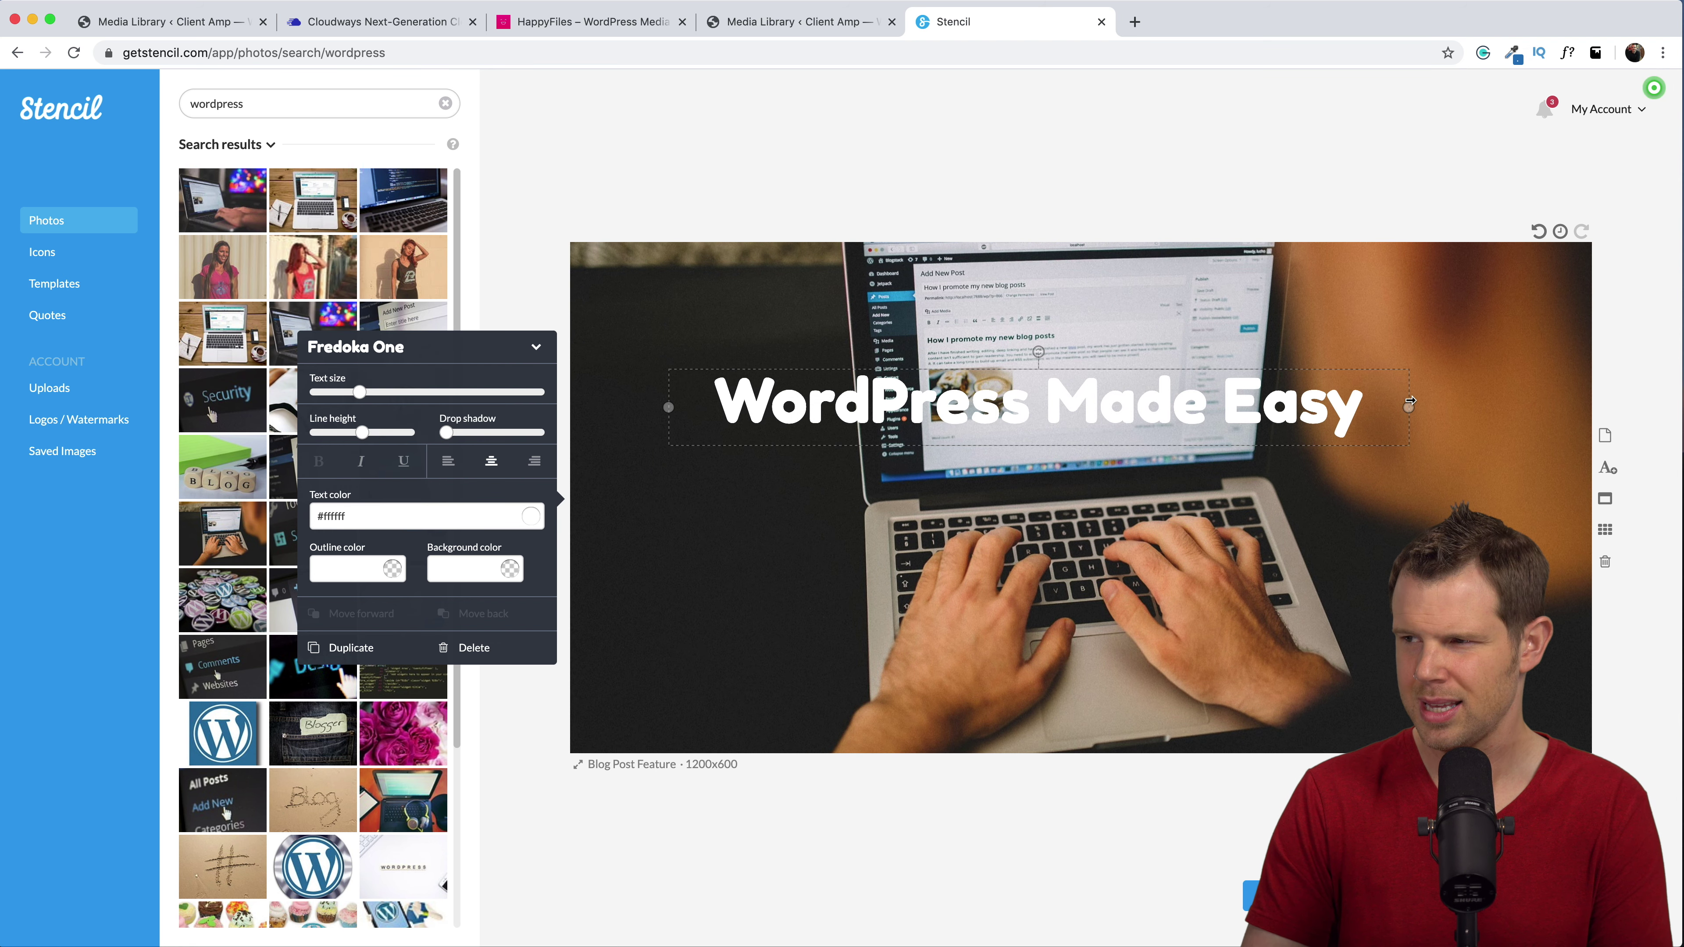
pyautogui.click(536, 347)
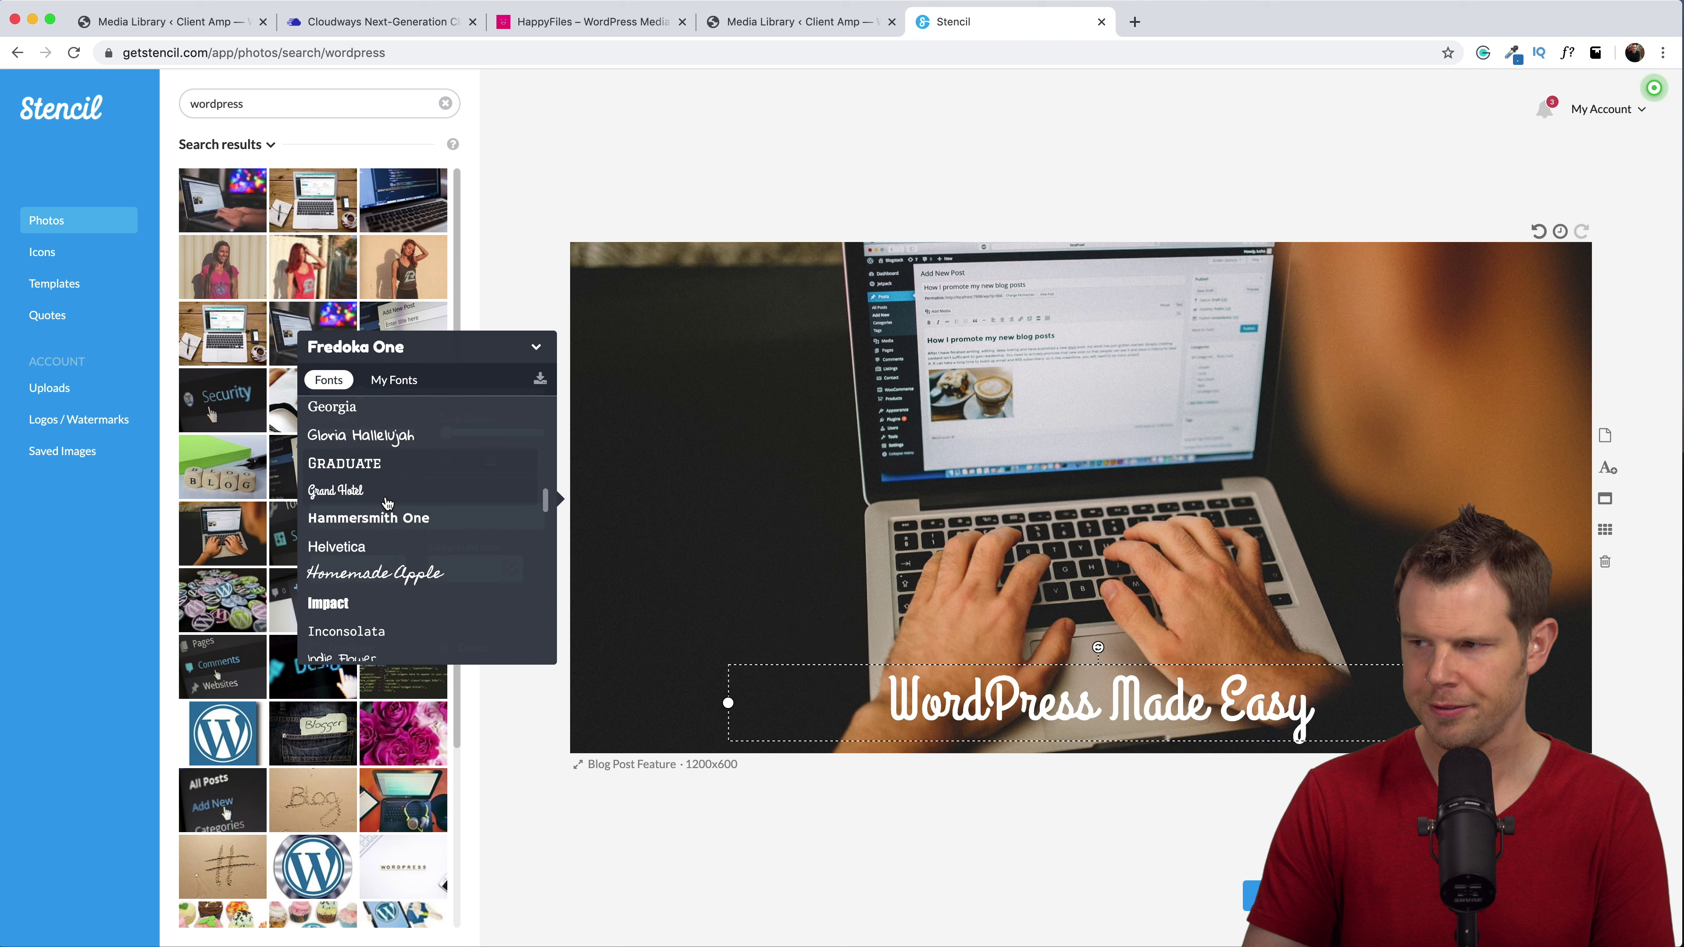
pyautogui.click(328, 630)
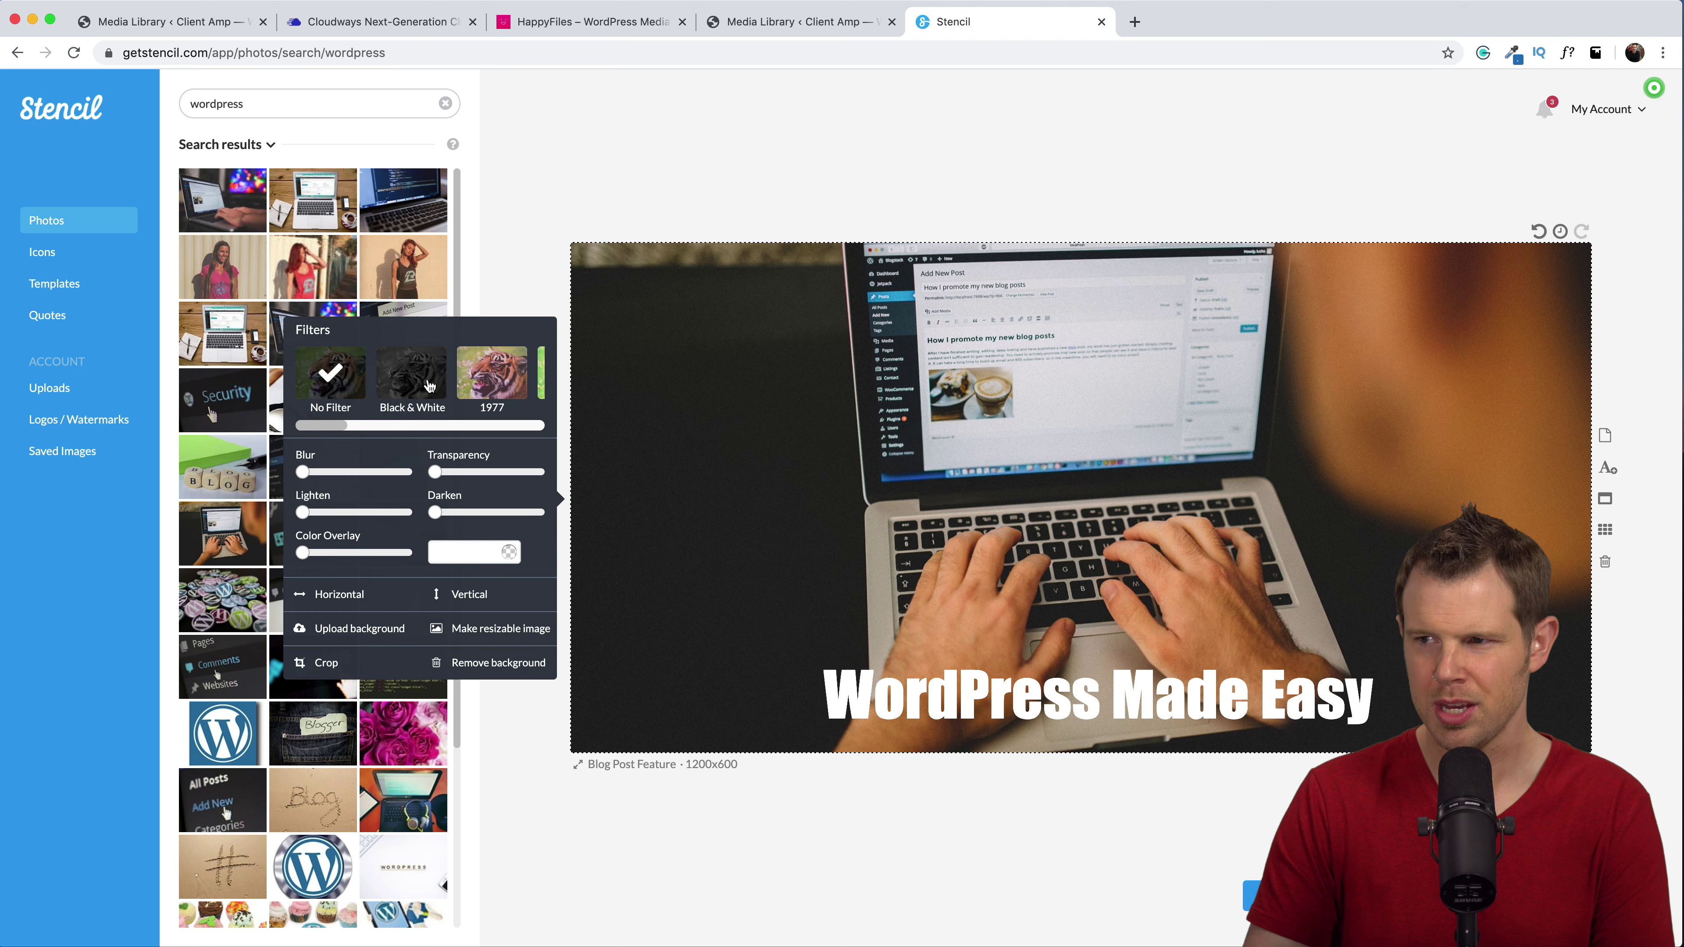
# Apply the Vintage filter to the background photo and give the title a #3d3d3d outline
pyautogui.hscroll(5, 464, 392)
pyautogui.click(408, 391)
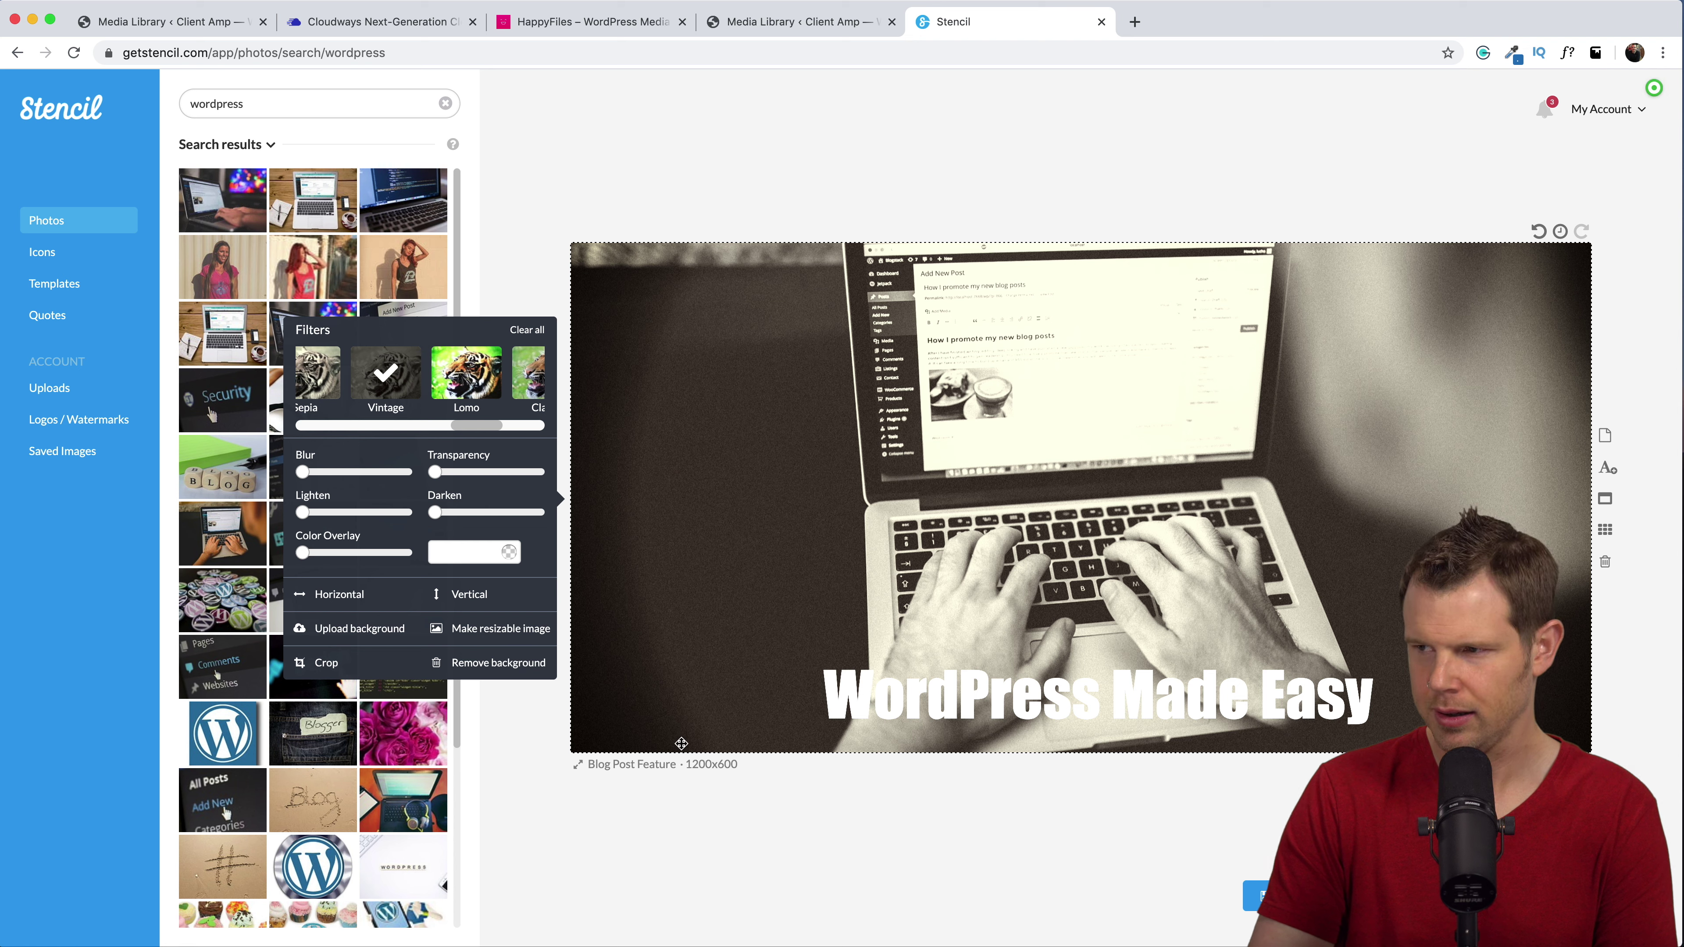
pyautogui.click(981, 700)
pyautogui.moveTo(241, 459); pyautogui.dragTo(200, 512)
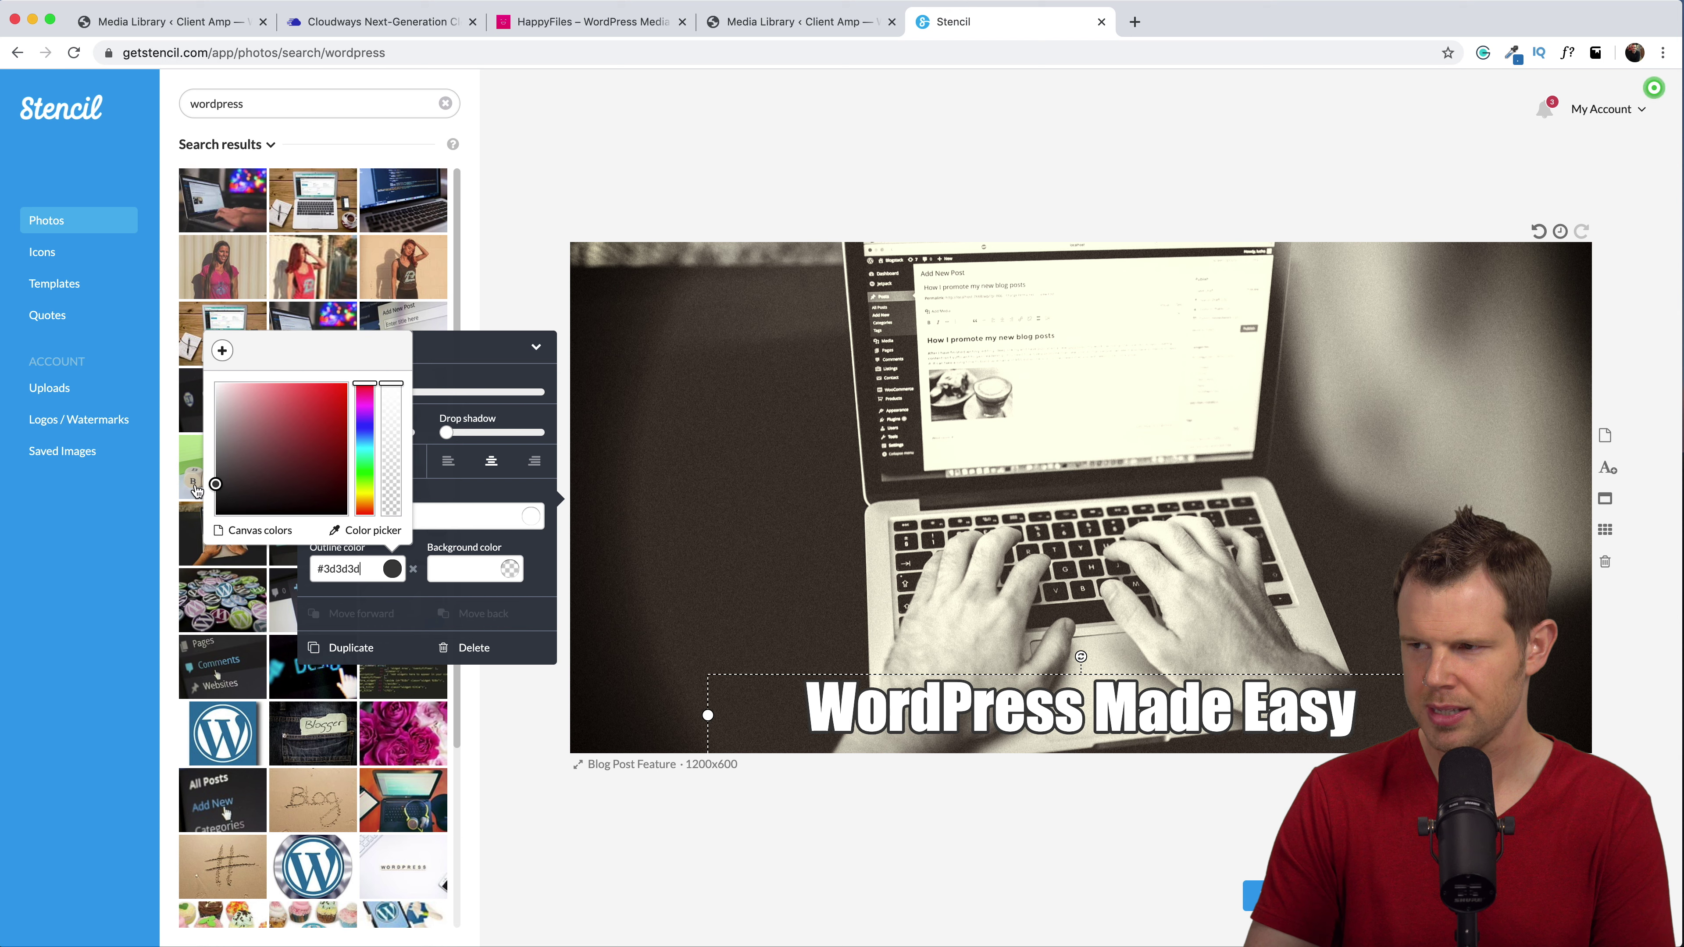
pyautogui.click(1117, 626)
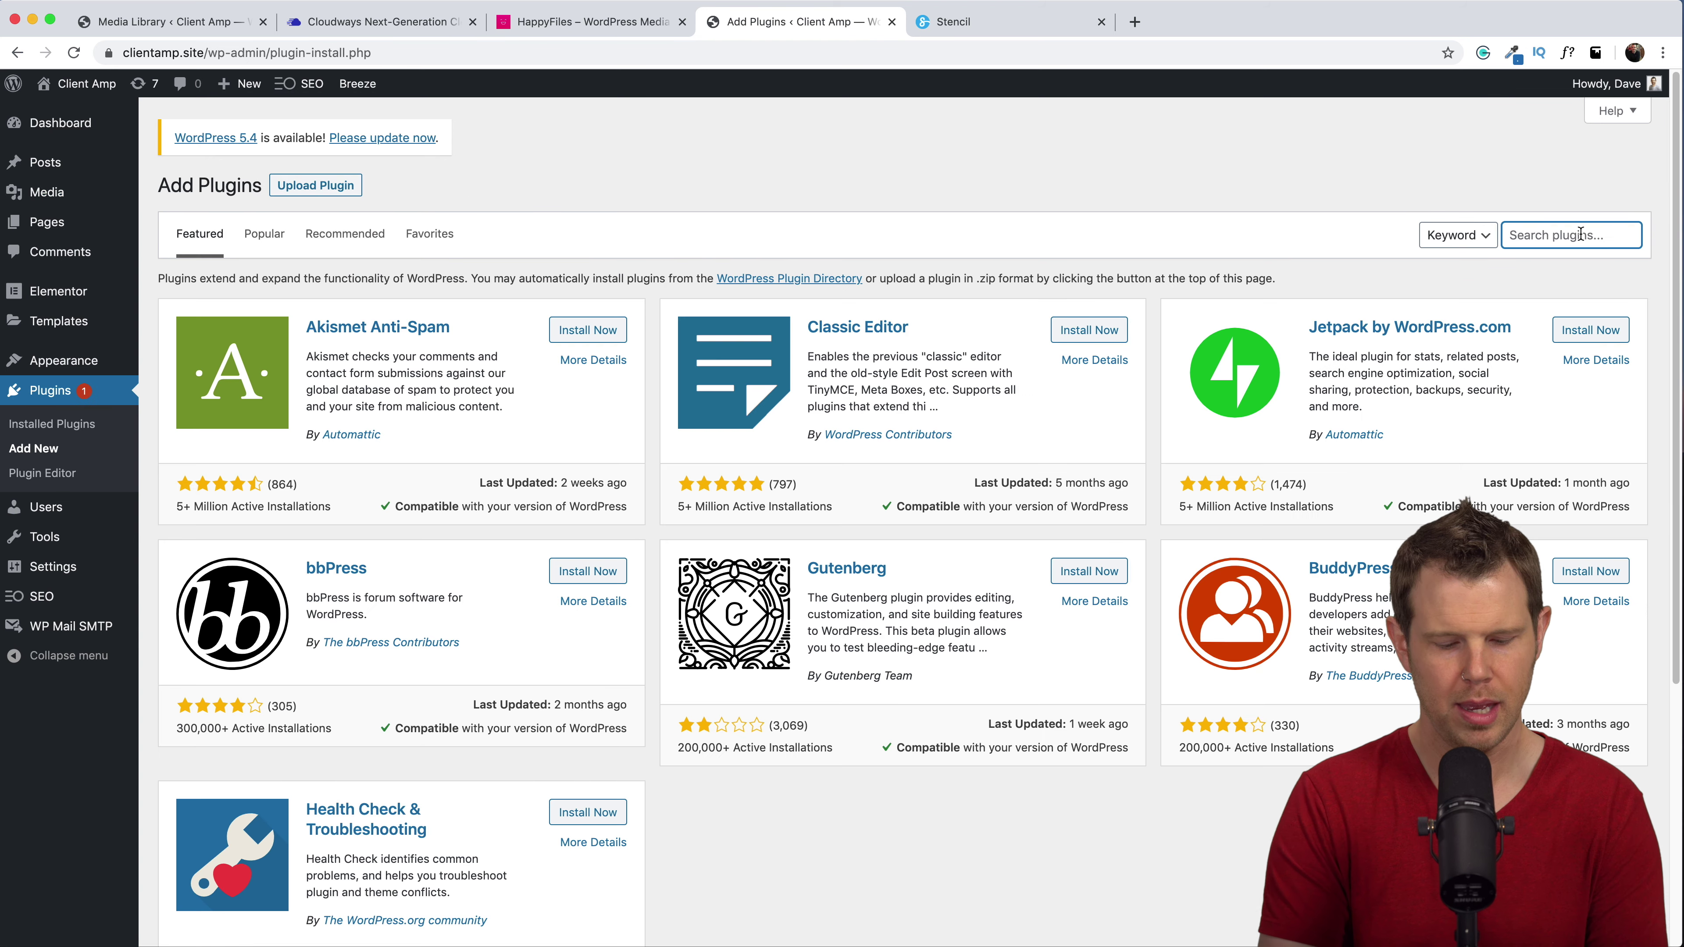
# On WordPress's Add Plugins page, search for Stencil, and install and activate the Stencil plugin
pyautogui.write('S')
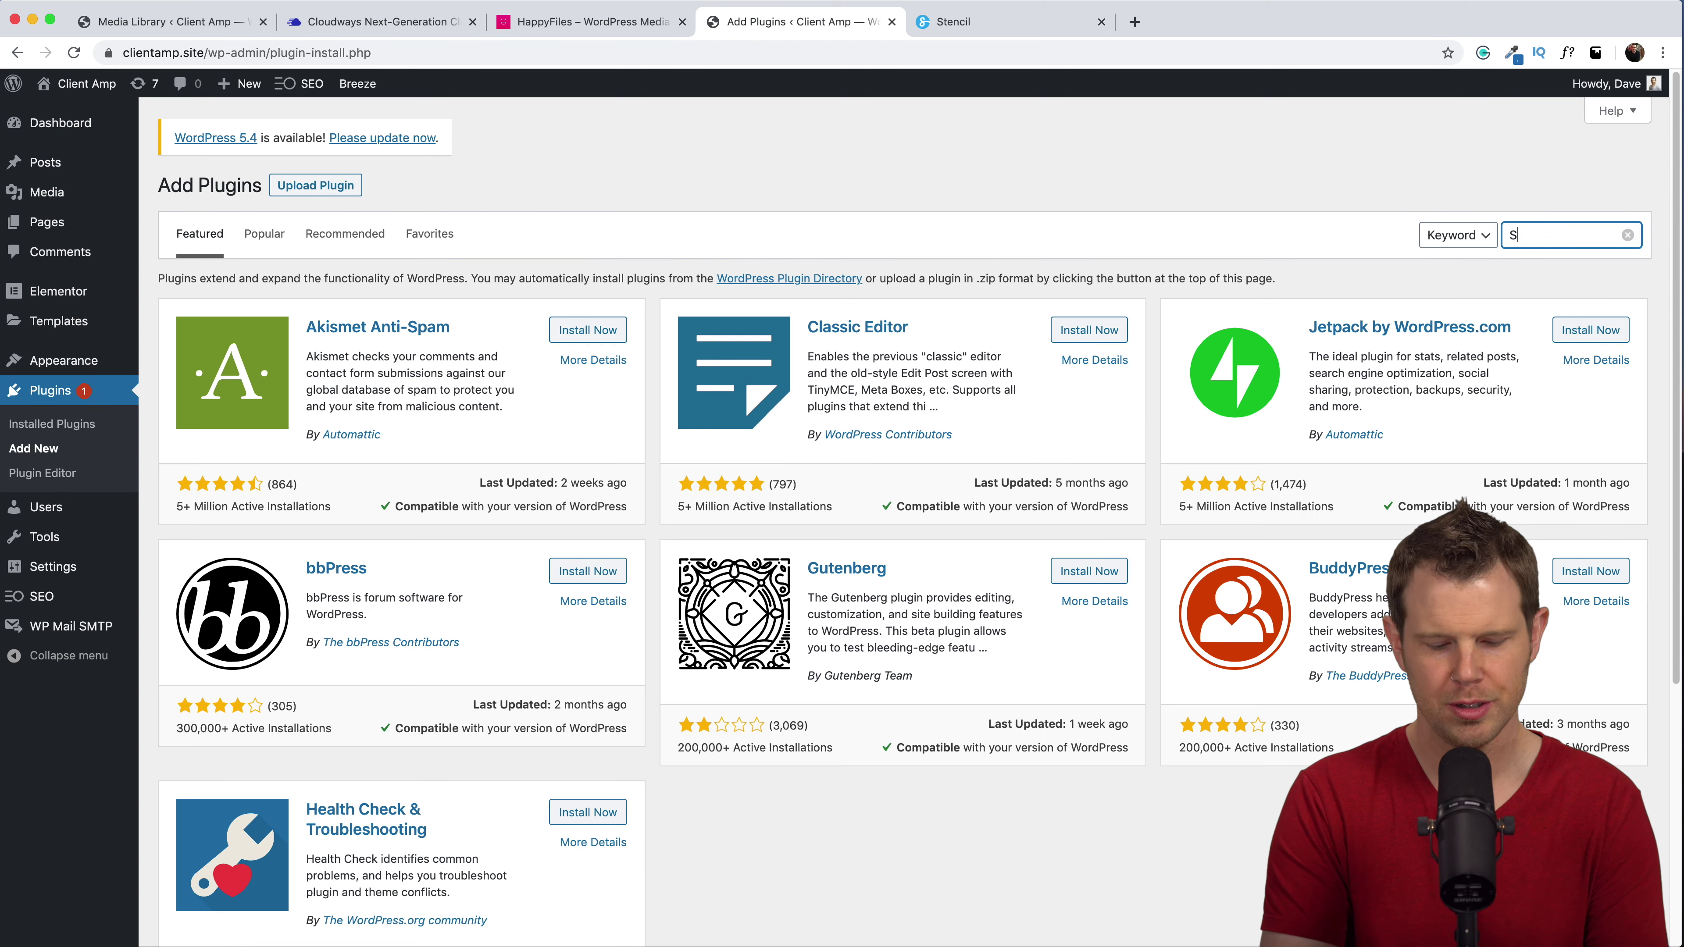
pyautogui.write('ten')
pyautogui.write('cil')
pyautogui.click(600, 333)
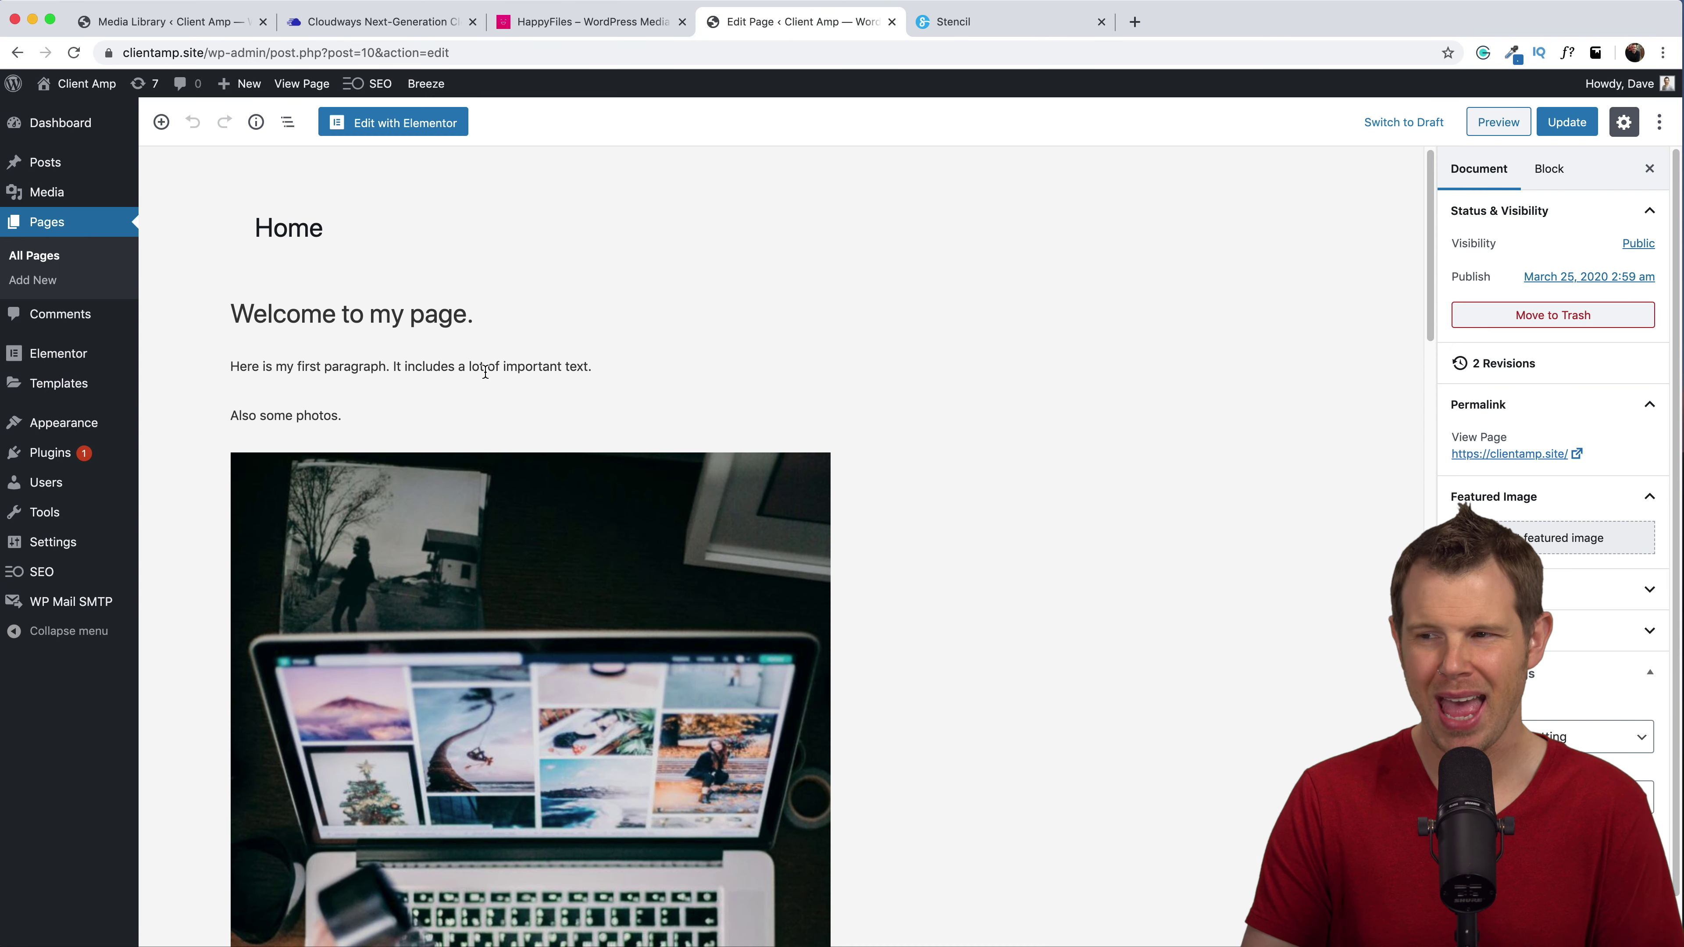
# Insert an image block below the paragraph "Also some photos." on the Home page
pyautogui.click(384, 417)
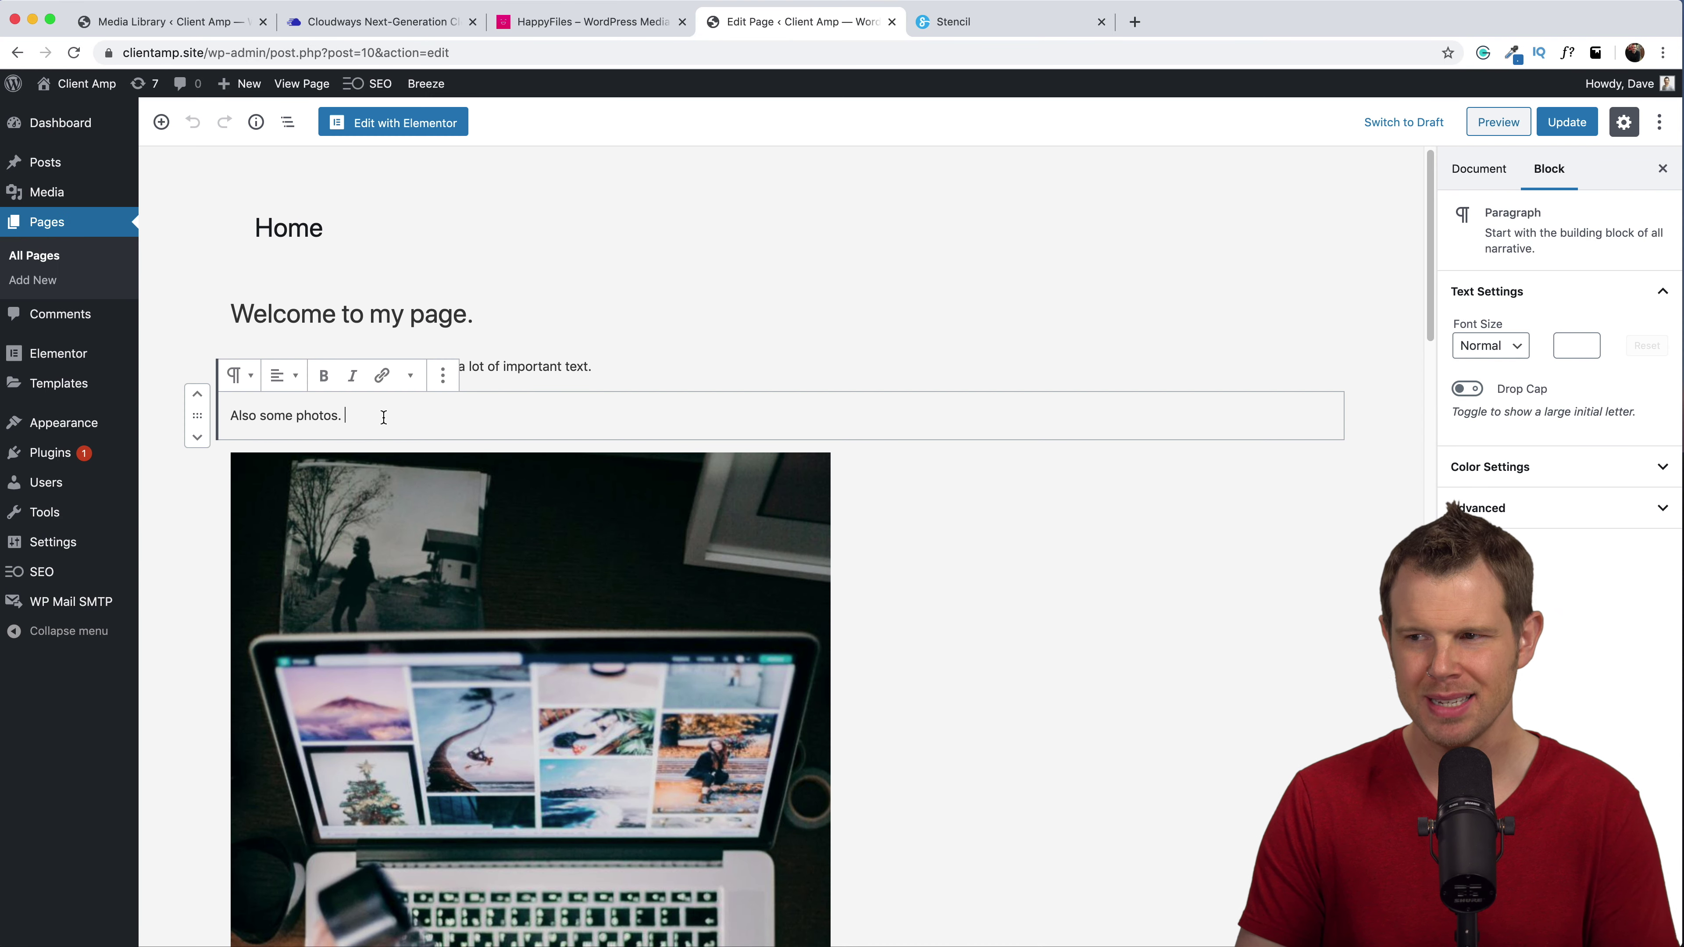
pyautogui.press('Return')
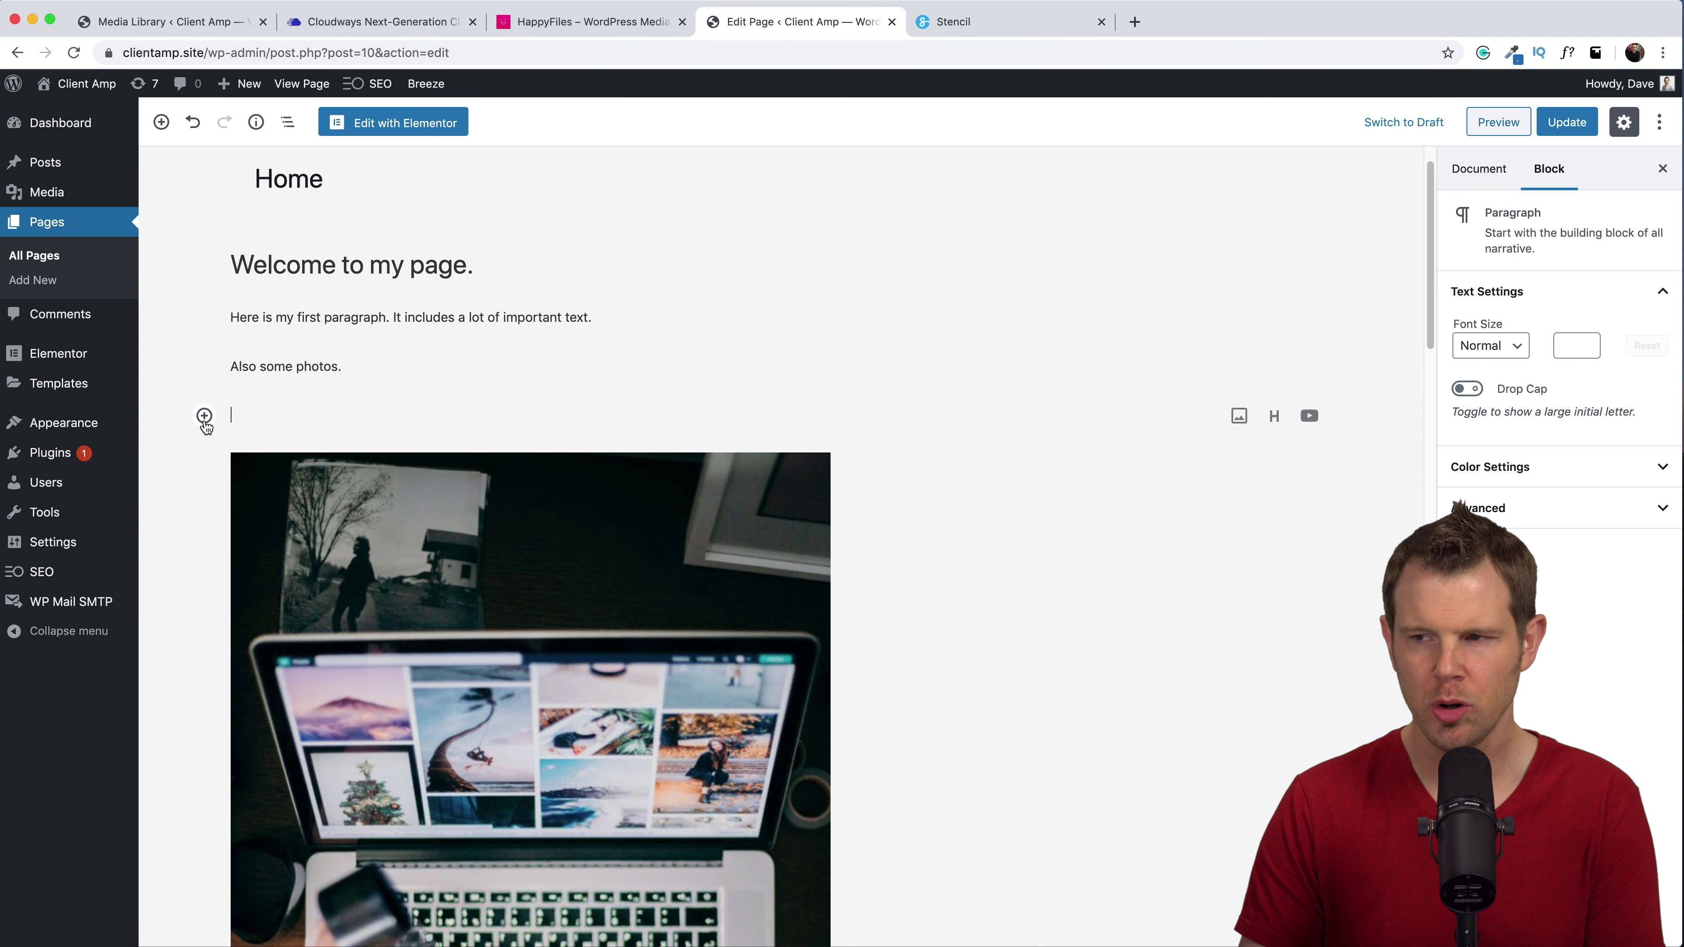
pyautogui.click(204, 415)
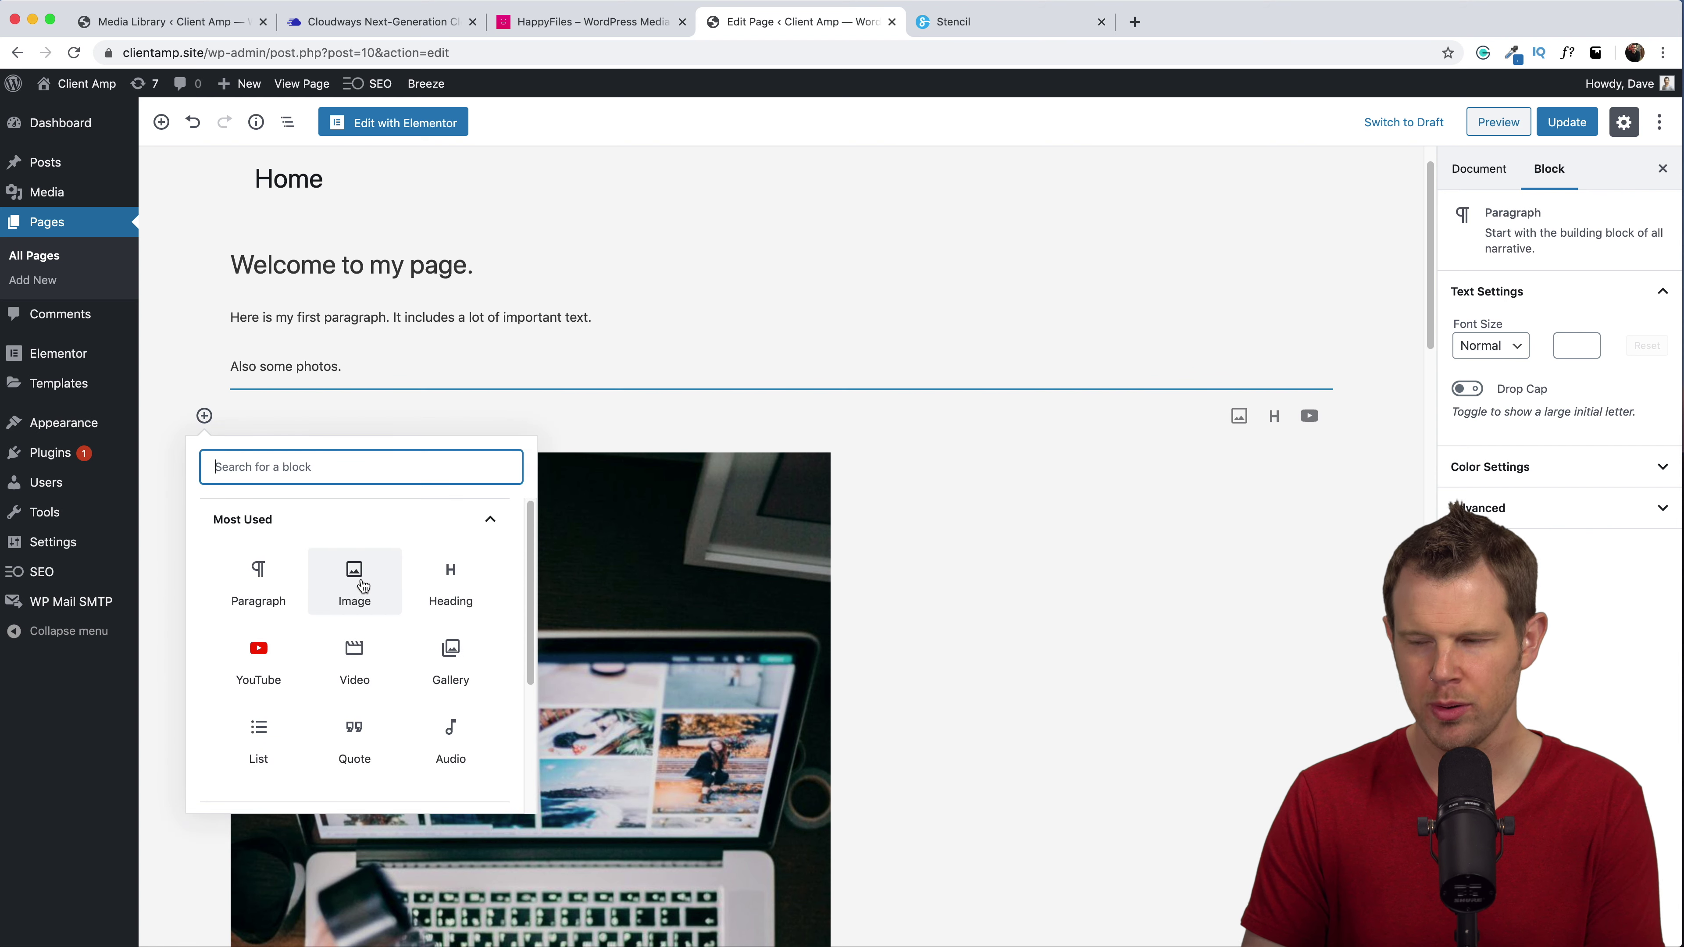
pyautogui.click(342, 596)
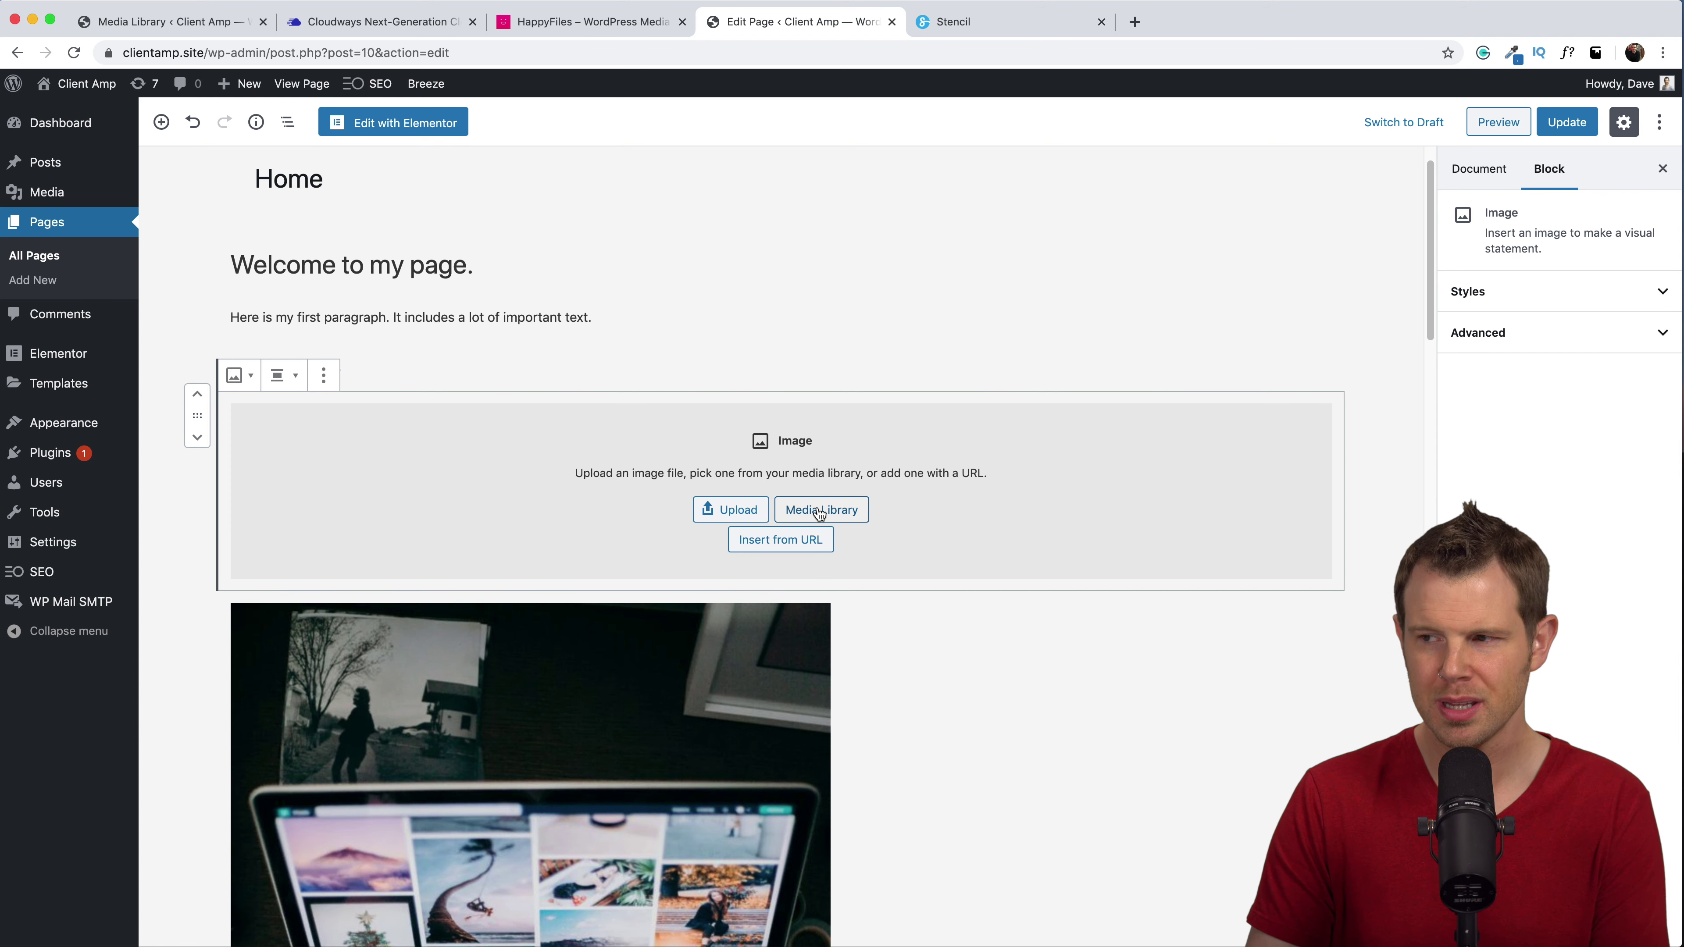
# From the image block's media selection, open Stencil, move the title to the middle of the image, and add the design to the media library
pyautogui.click(810, 507)
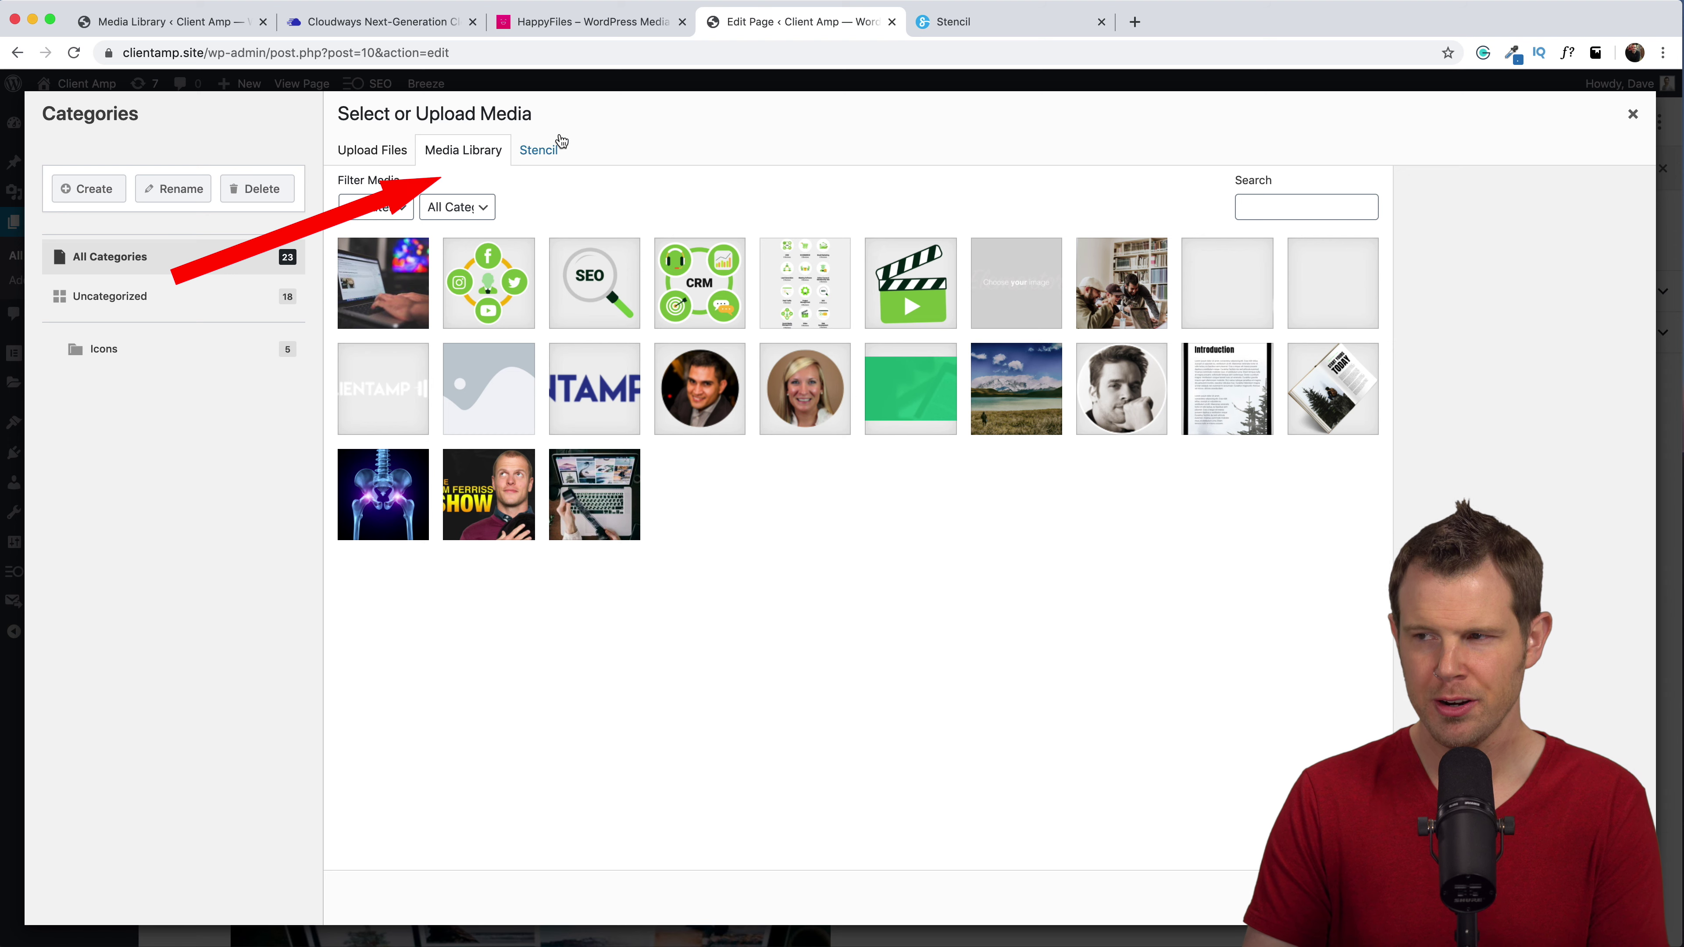
pyautogui.click(542, 155)
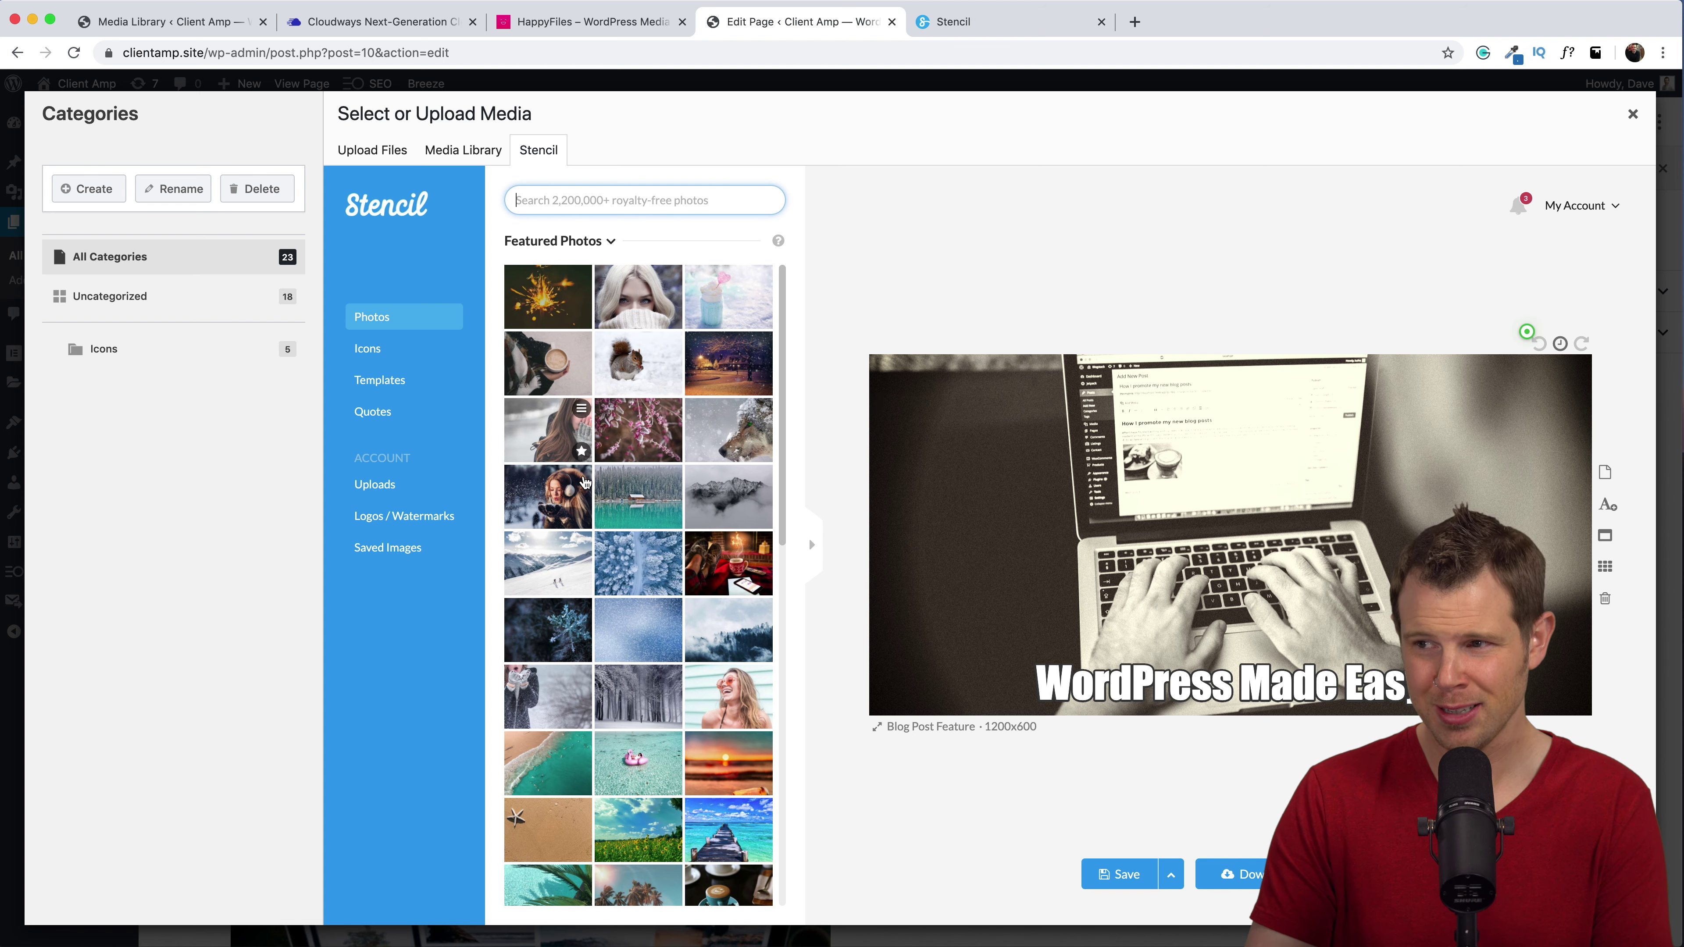
pyautogui.moveTo(1177, 681); pyautogui.dragTo(1175, 528)
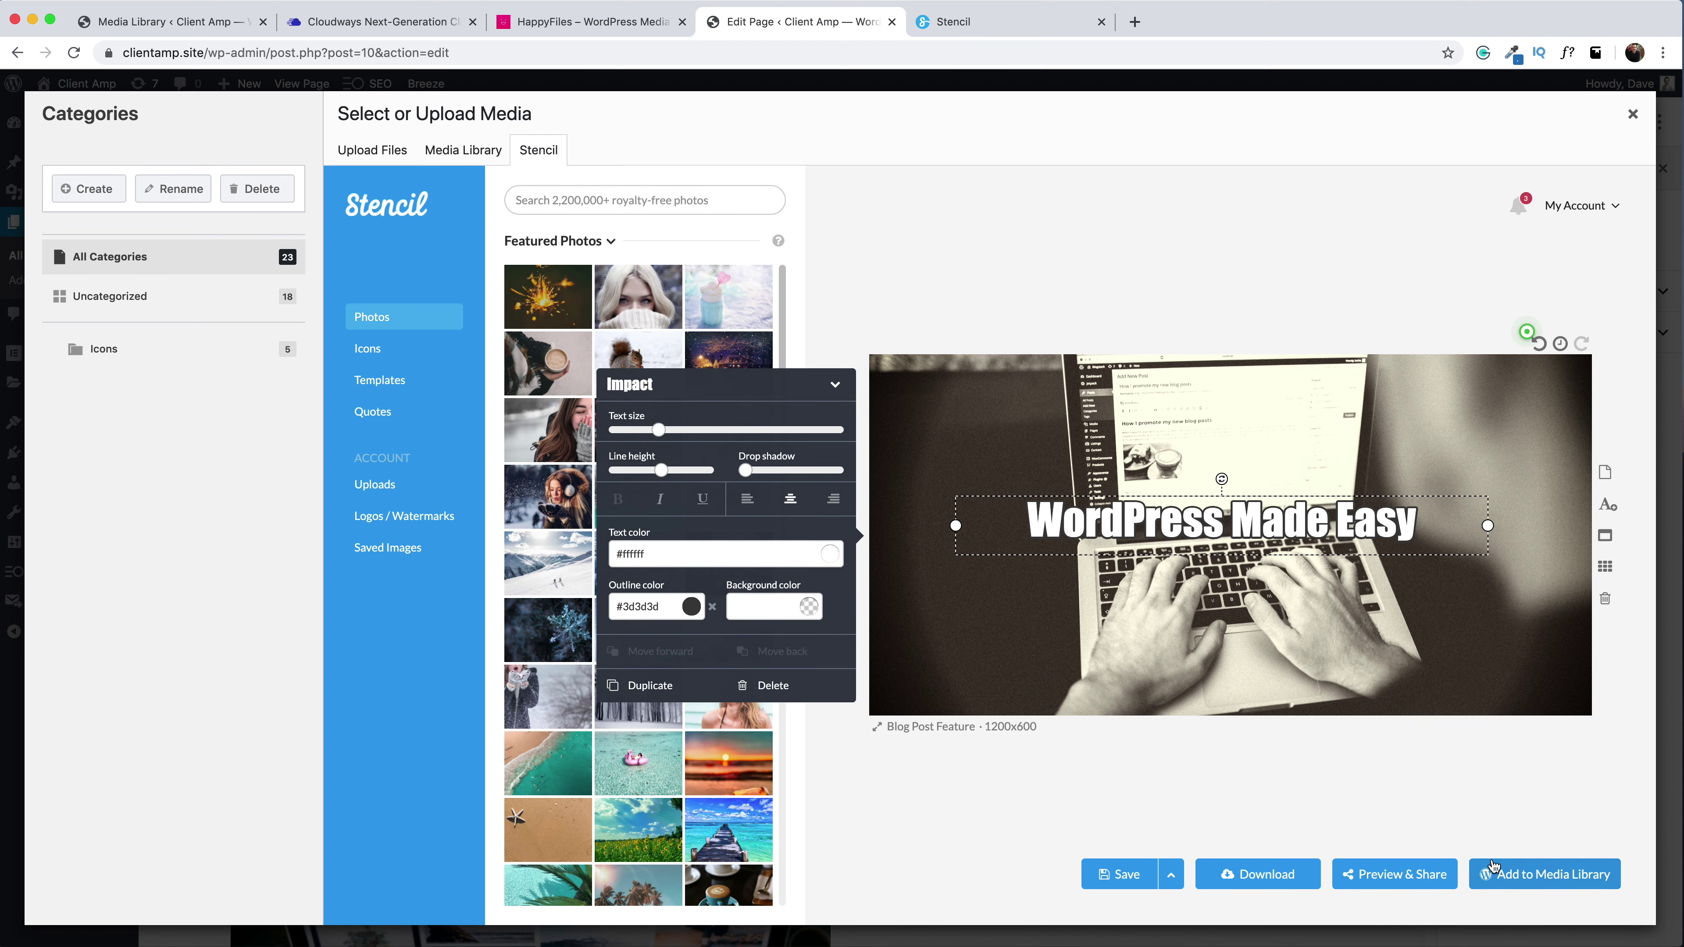
pyautogui.click(1487, 884)
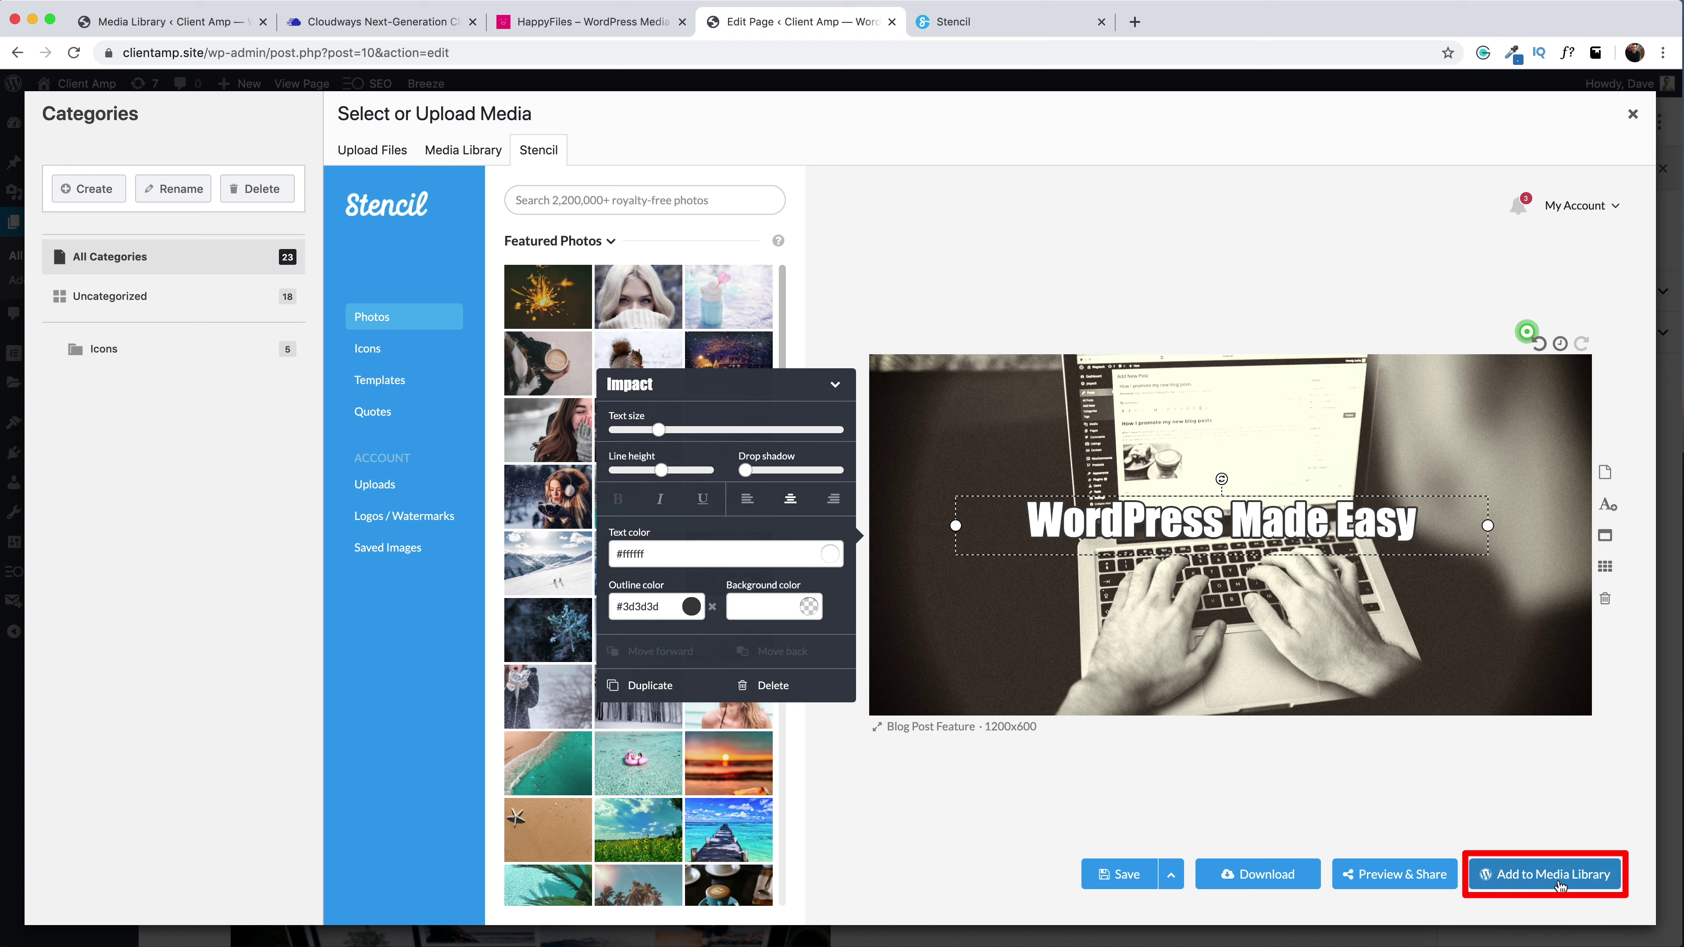
# Add the Stencil design to the media library as wordpress-made-easy at 1920 x 960, and place it in the image block
pyautogui.click(988, 20)
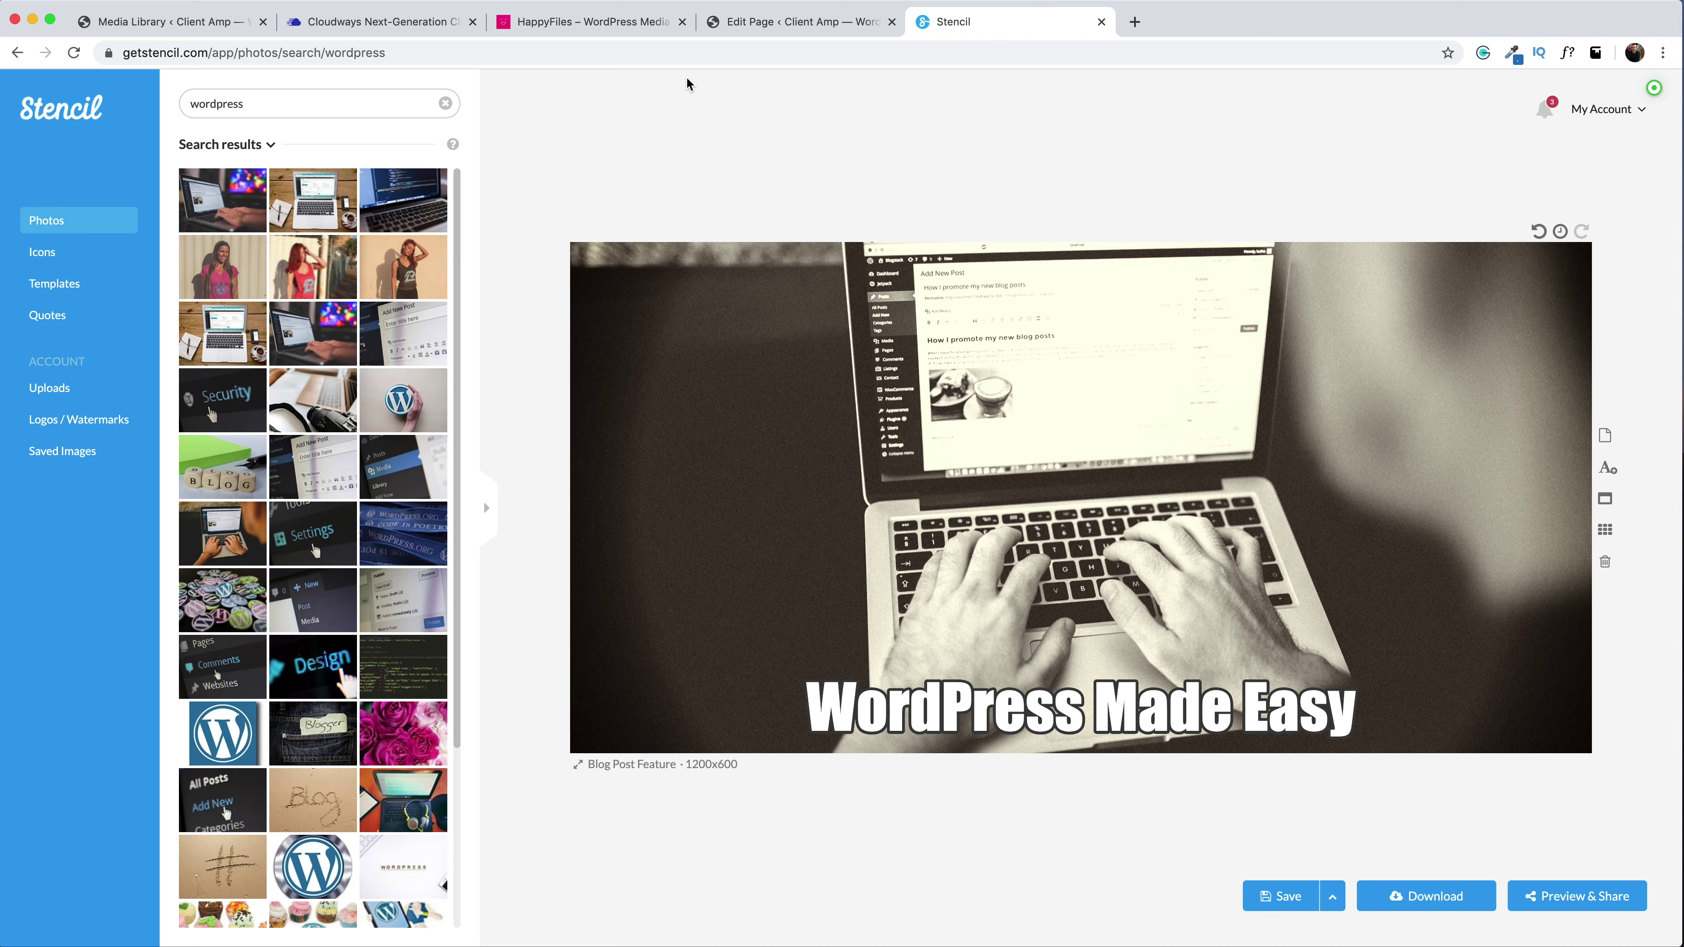
pyautogui.click(772, 21)
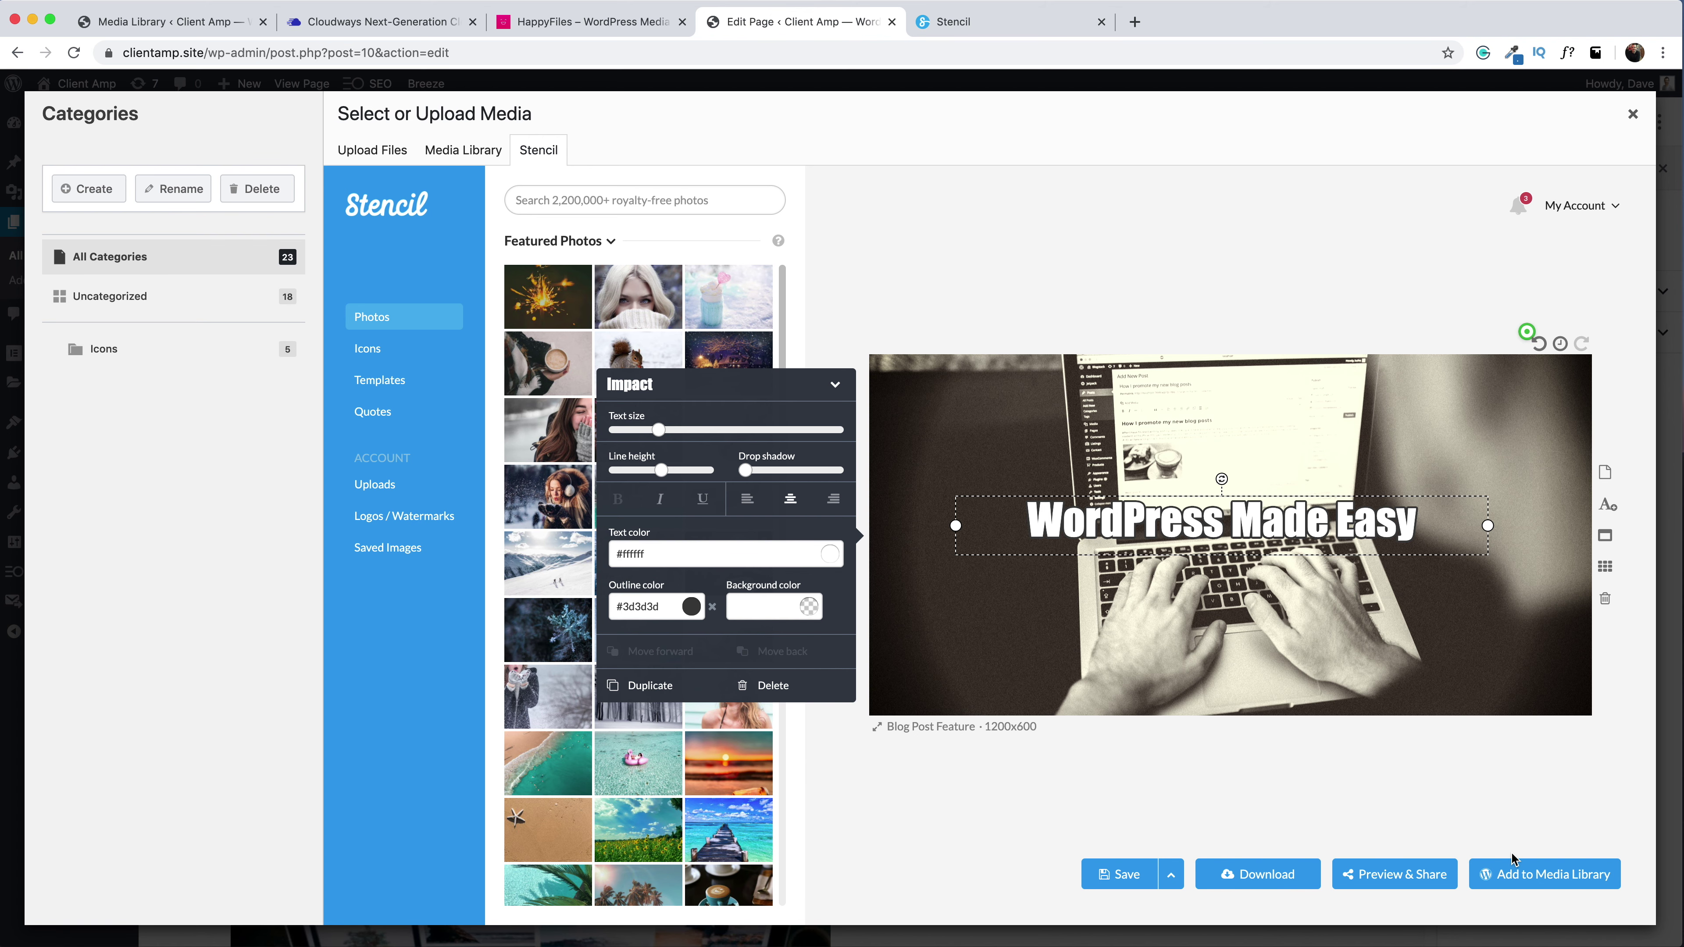
pyautogui.click(1529, 882)
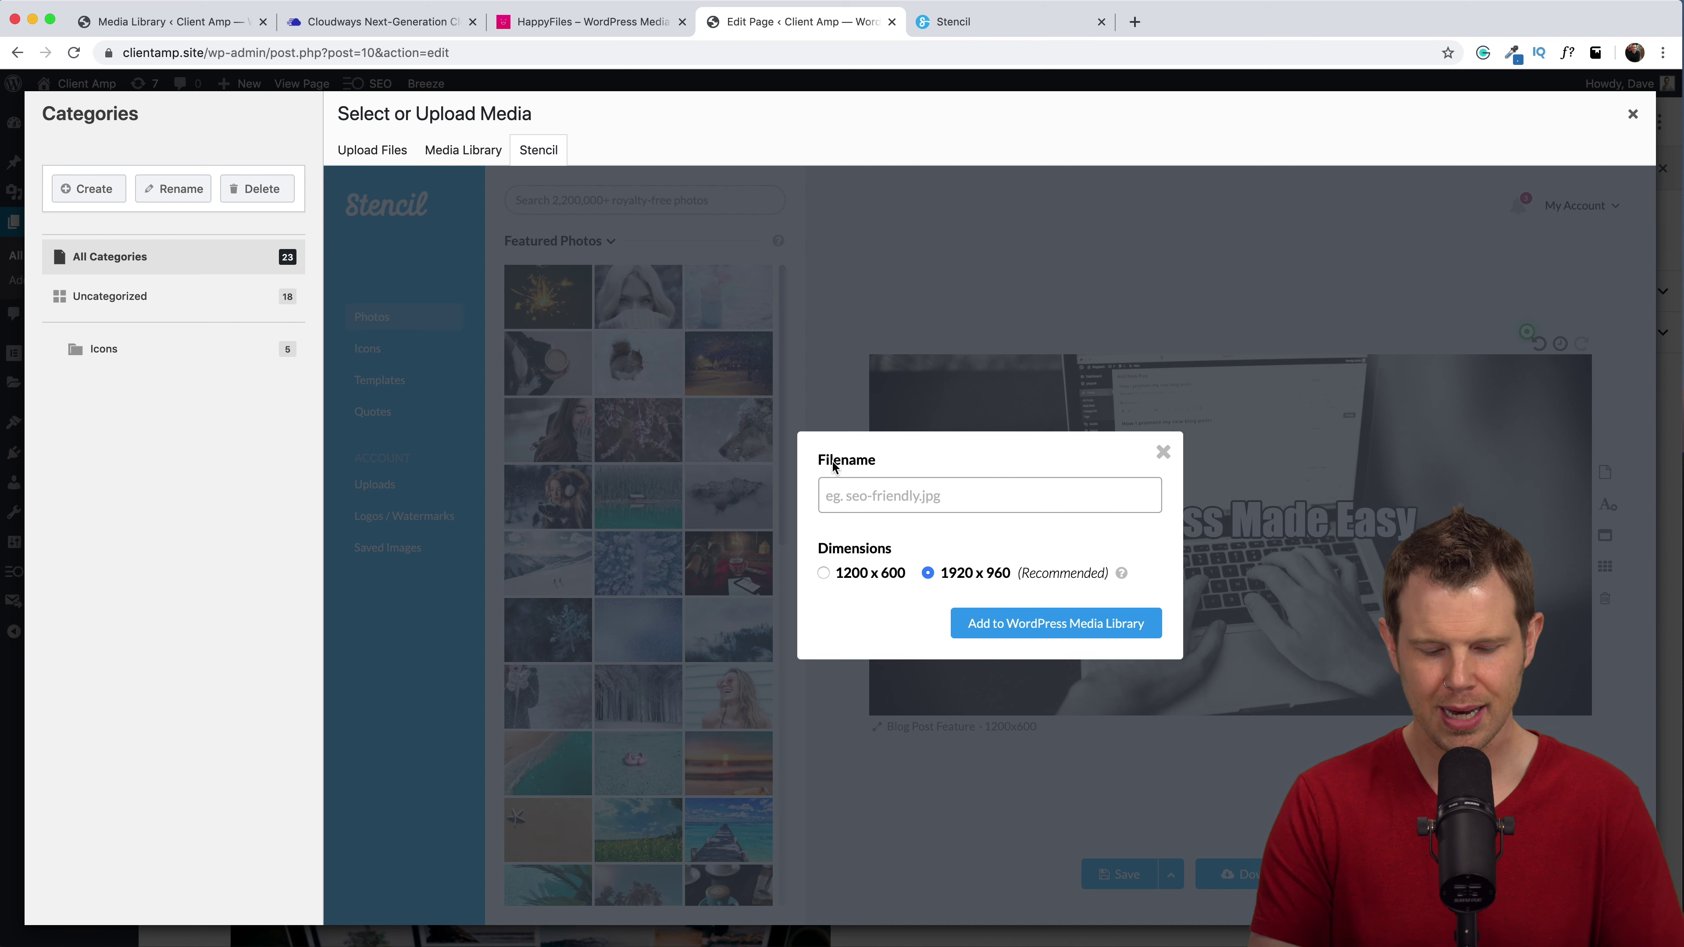
pyautogui.write('wordpress-made-easy')
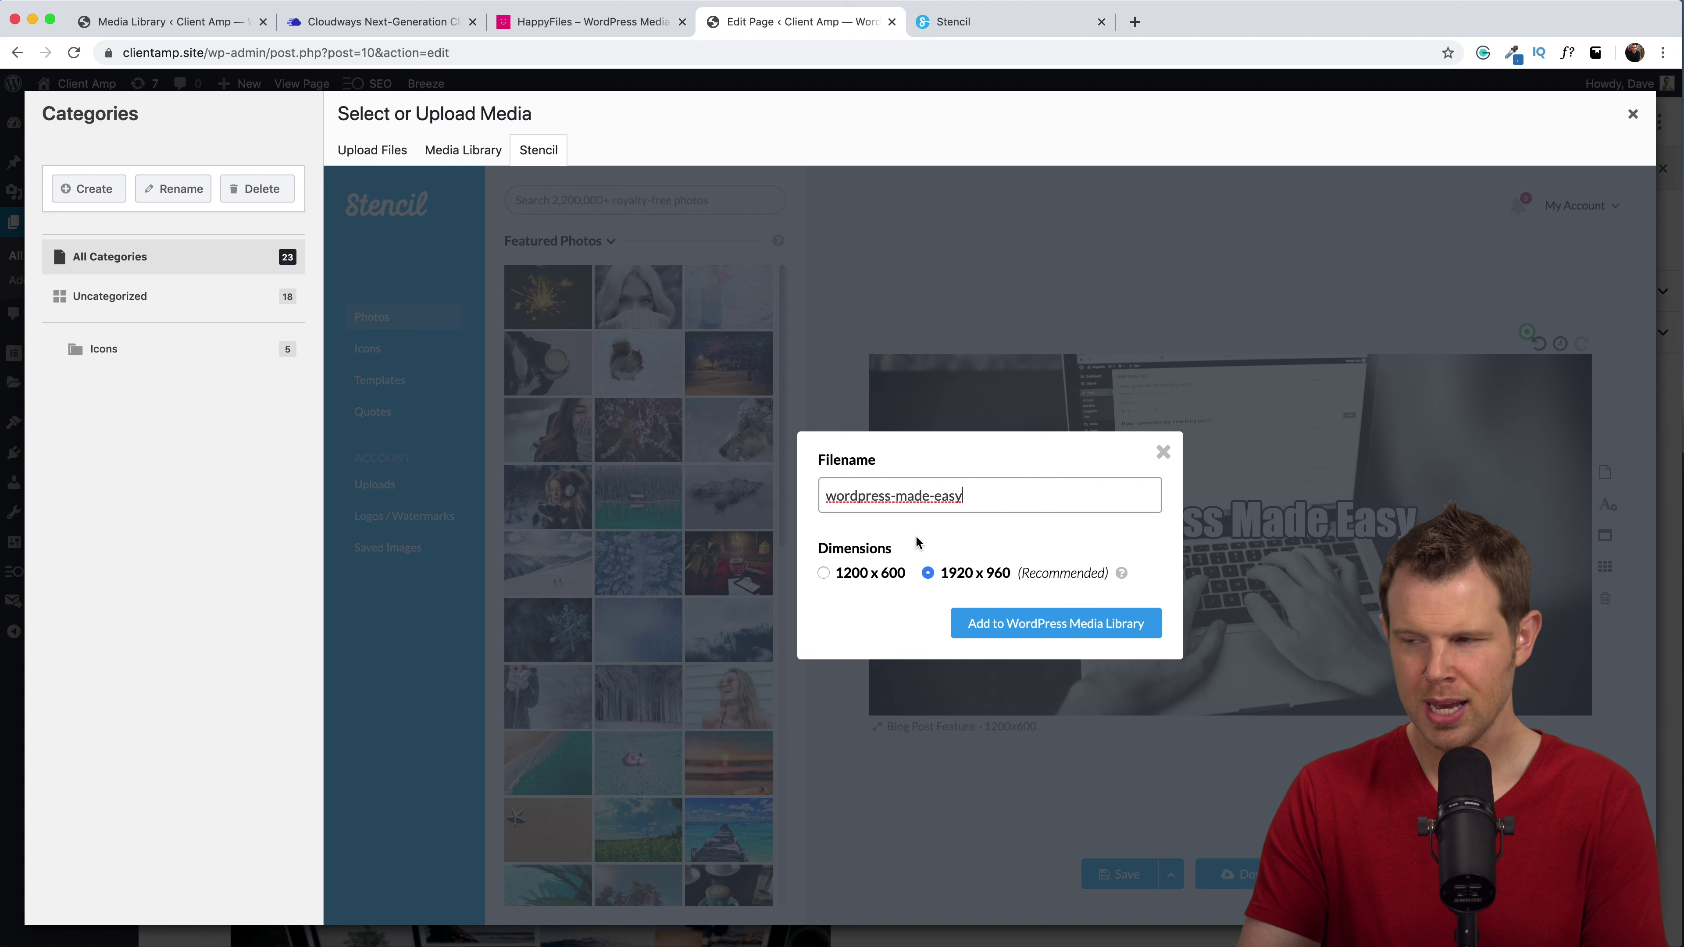
pyautogui.click(1032, 622)
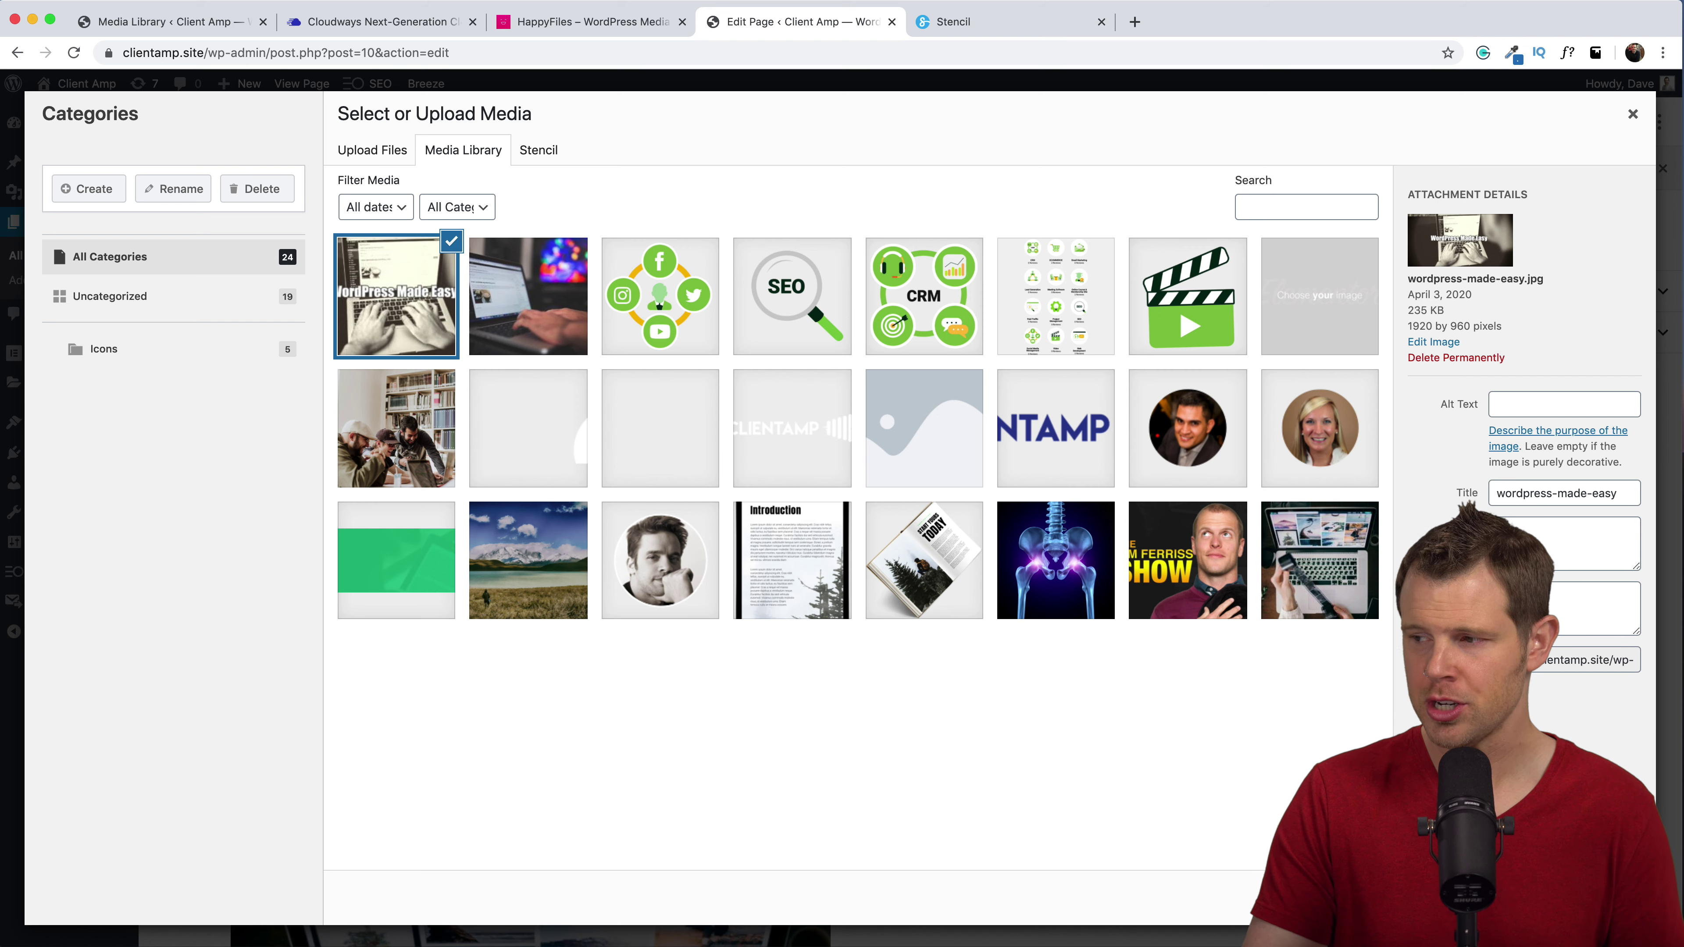
pyautogui.click(1598, 898)
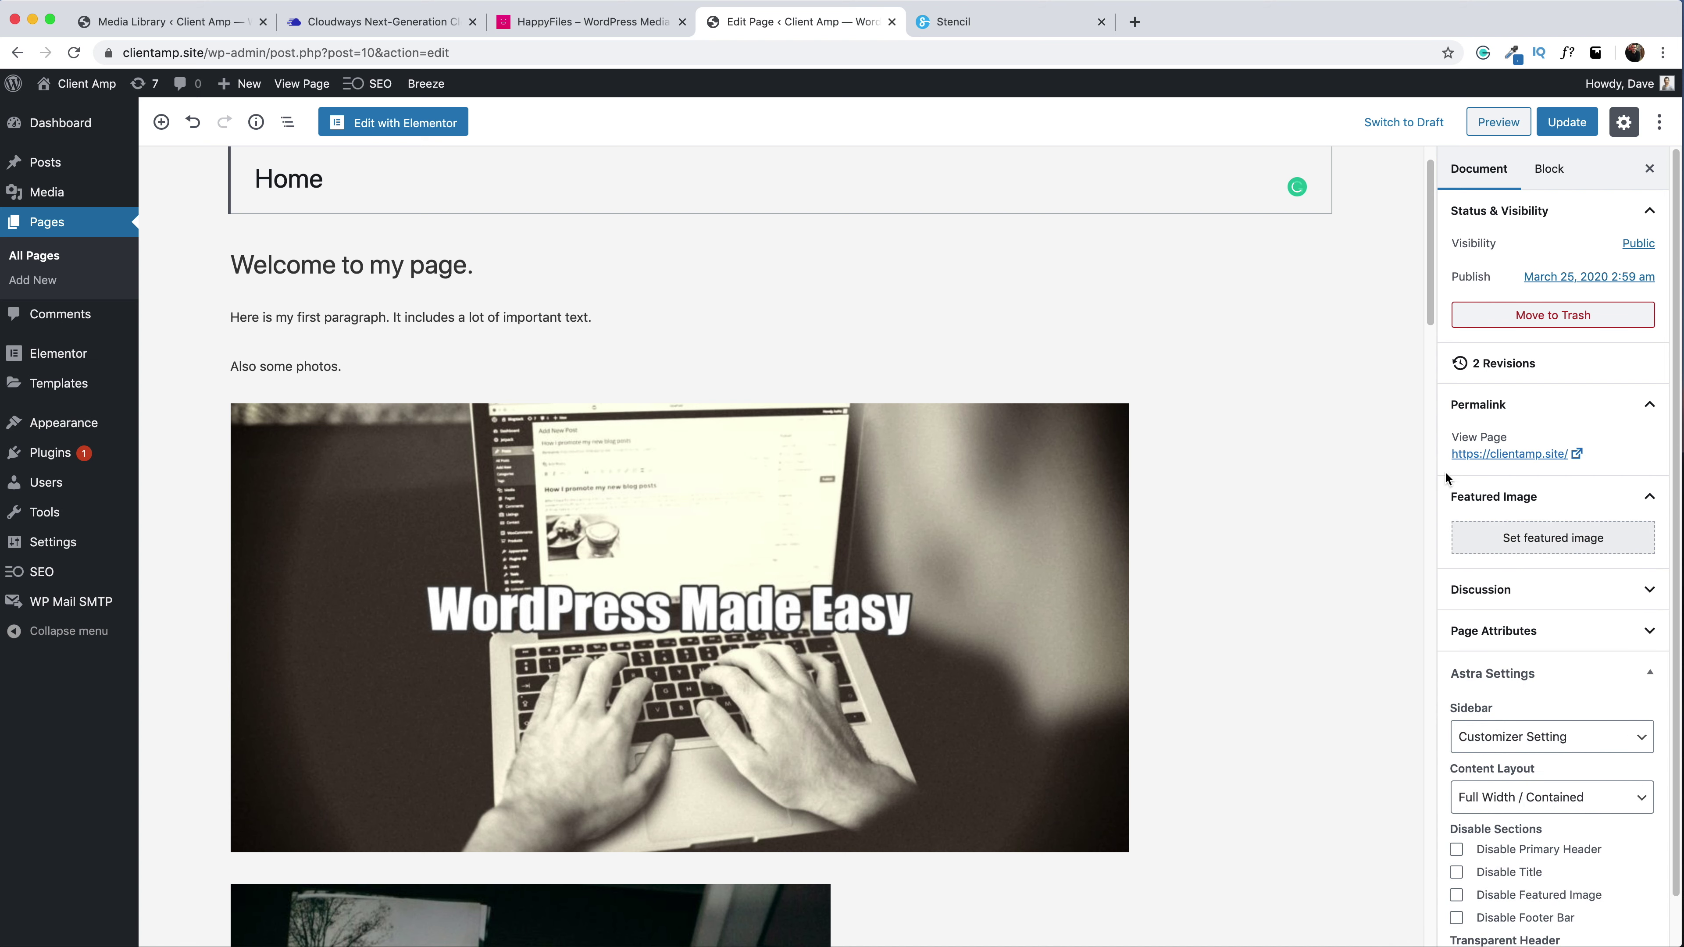
# Open Stencil from the page's featured image selection and start a new blank Blog Post Feature design
pyautogui.click(1535, 548)
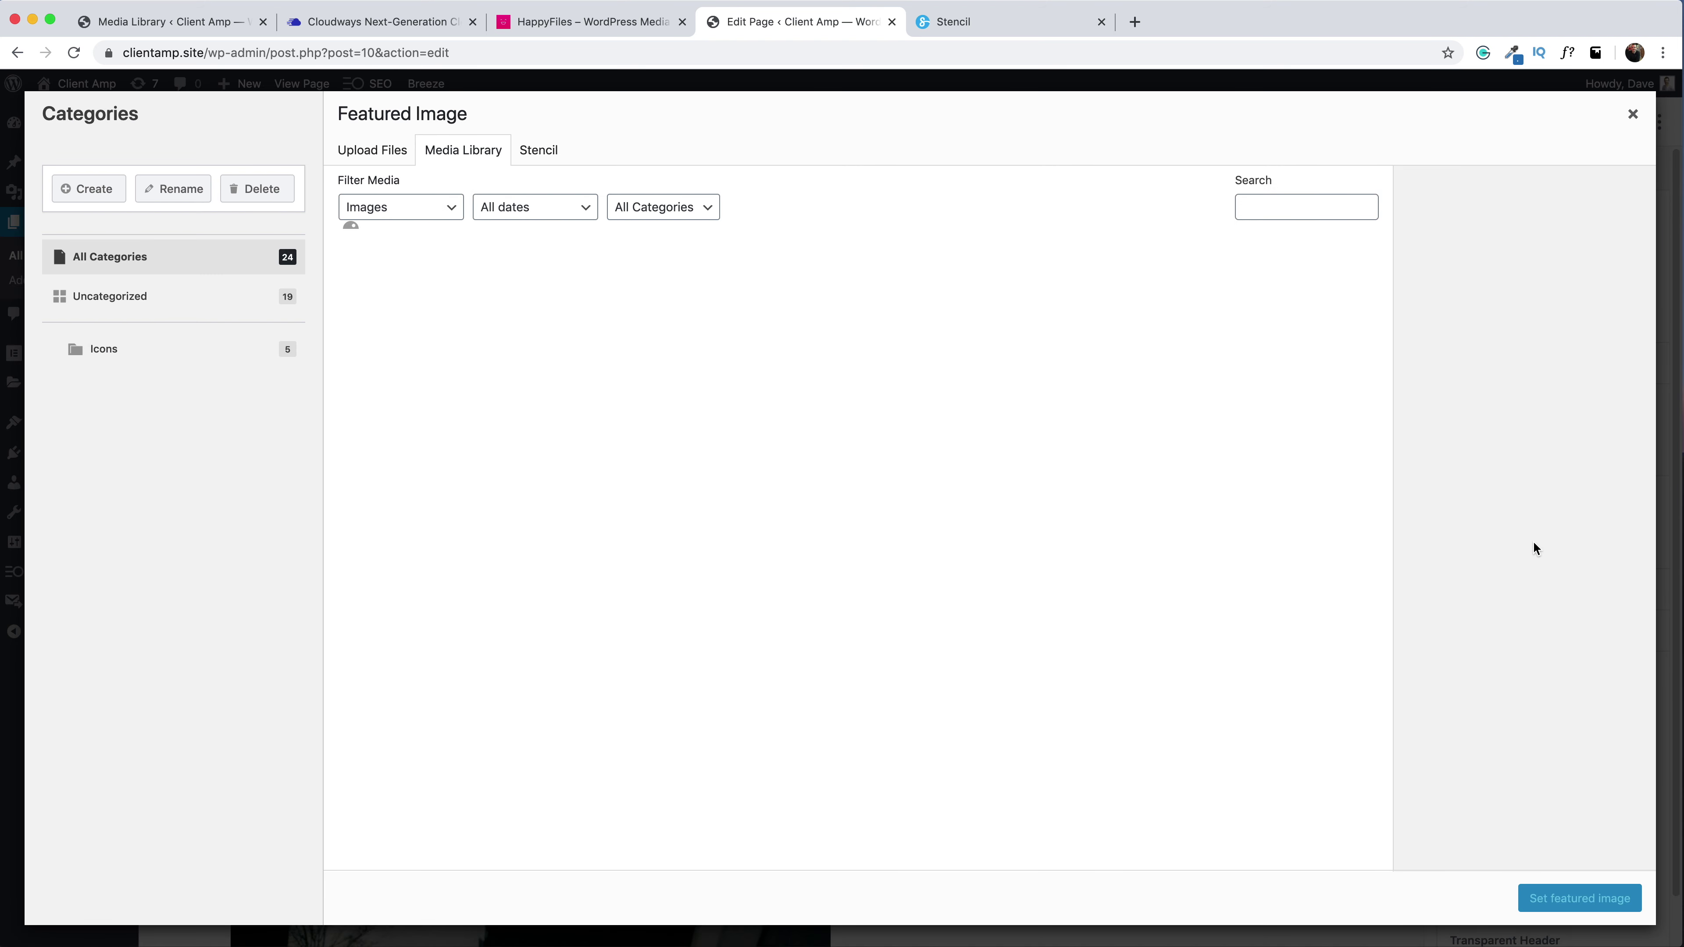
pyautogui.click(545, 160)
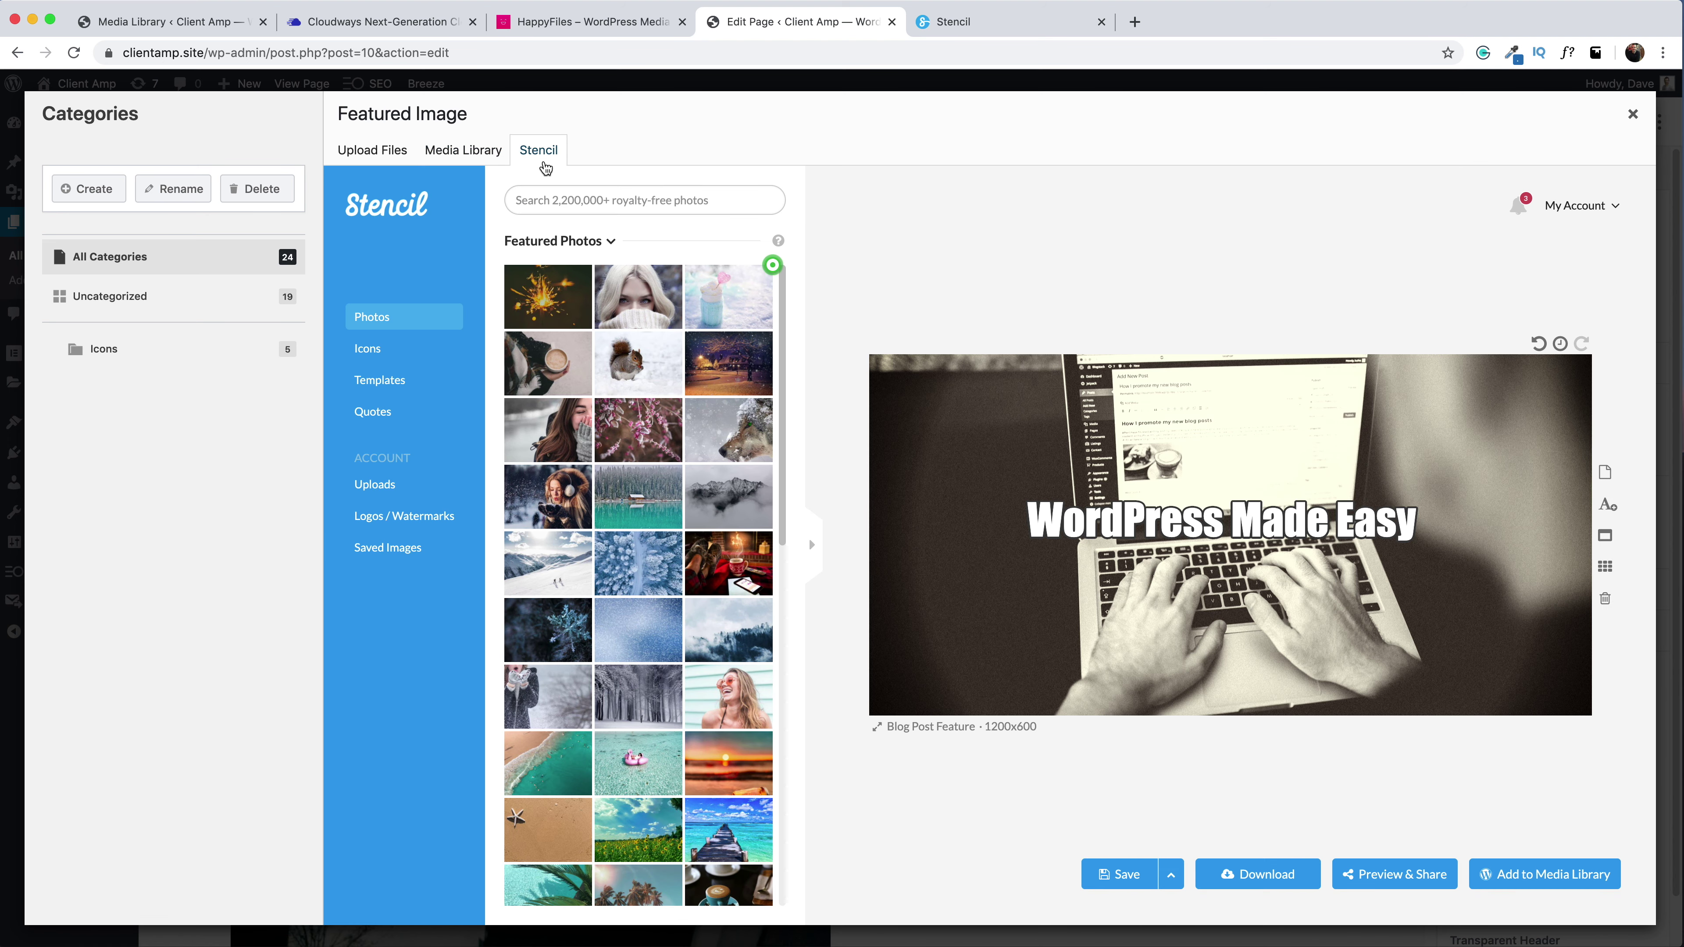
pyautogui.click(1605, 473)
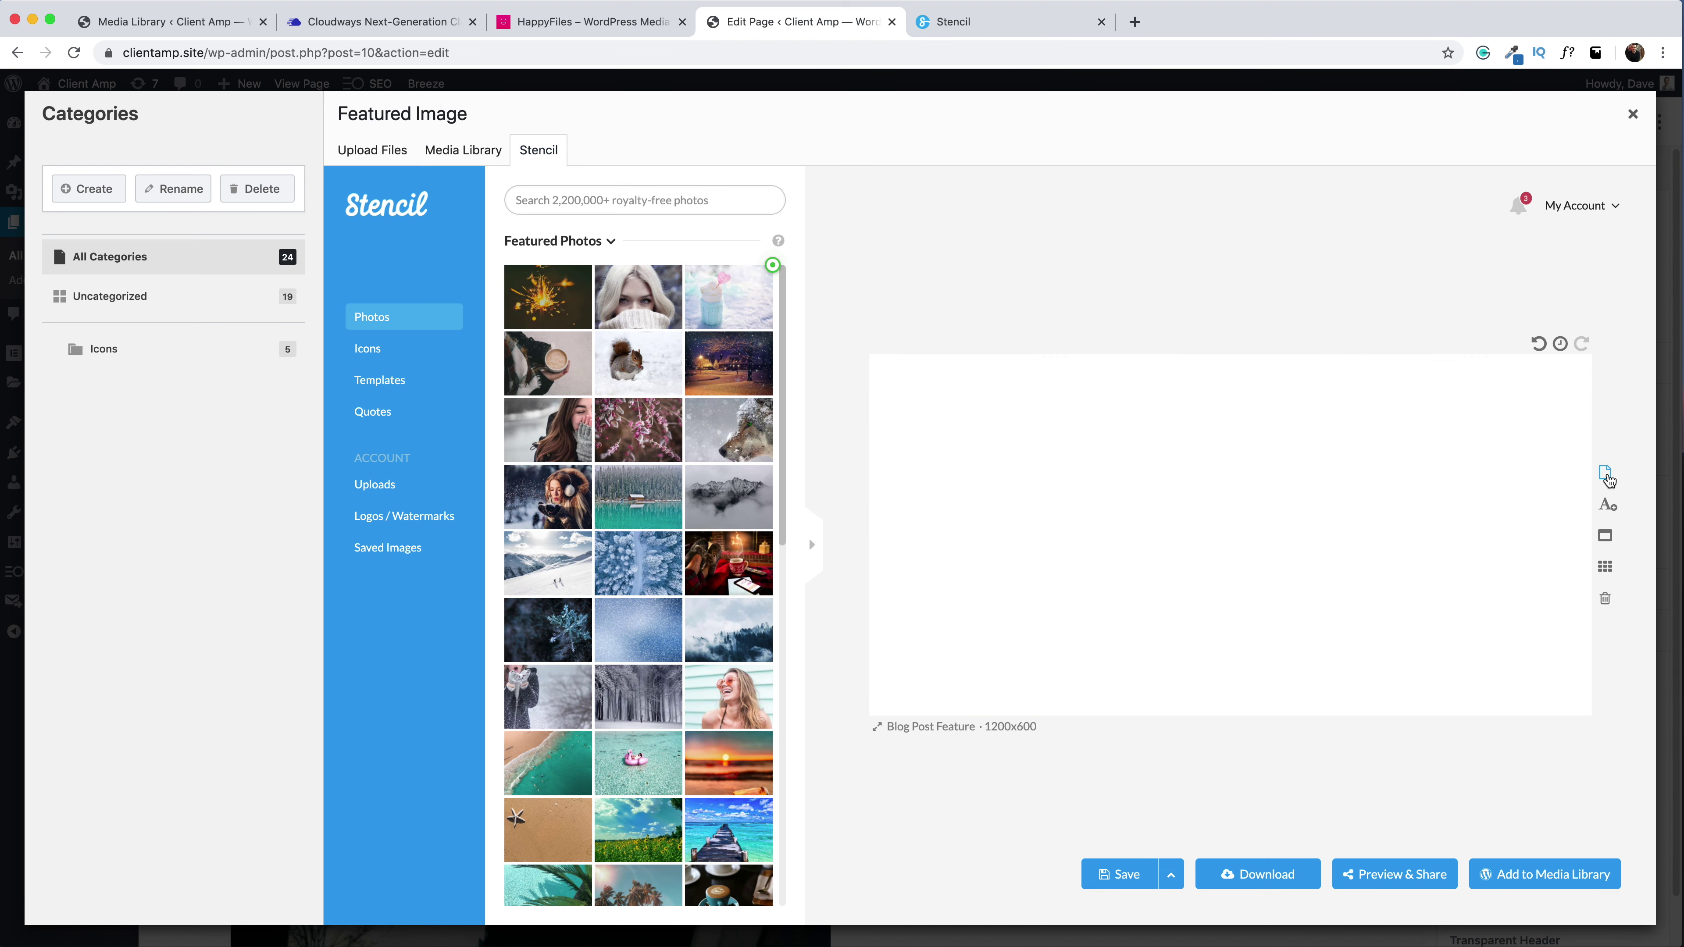
# Set wordpress-made-easy.jpg from the media library as the Home page's featured image, and update the page
pyautogui.click(456, 151)
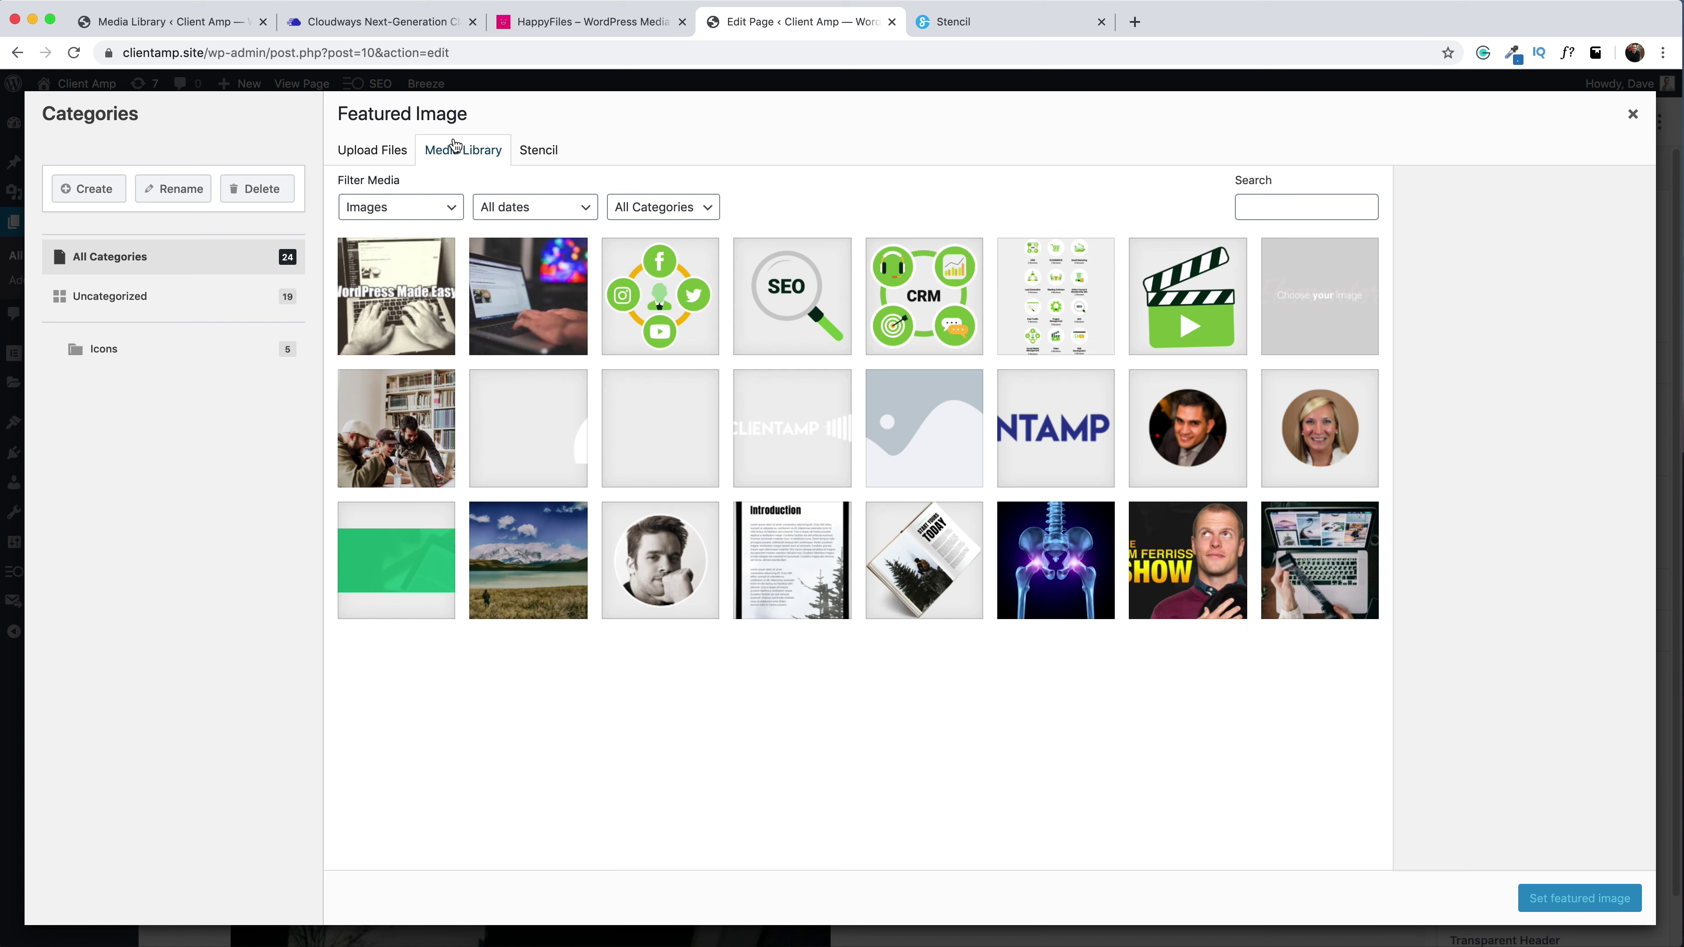
pyautogui.click(346, 310)
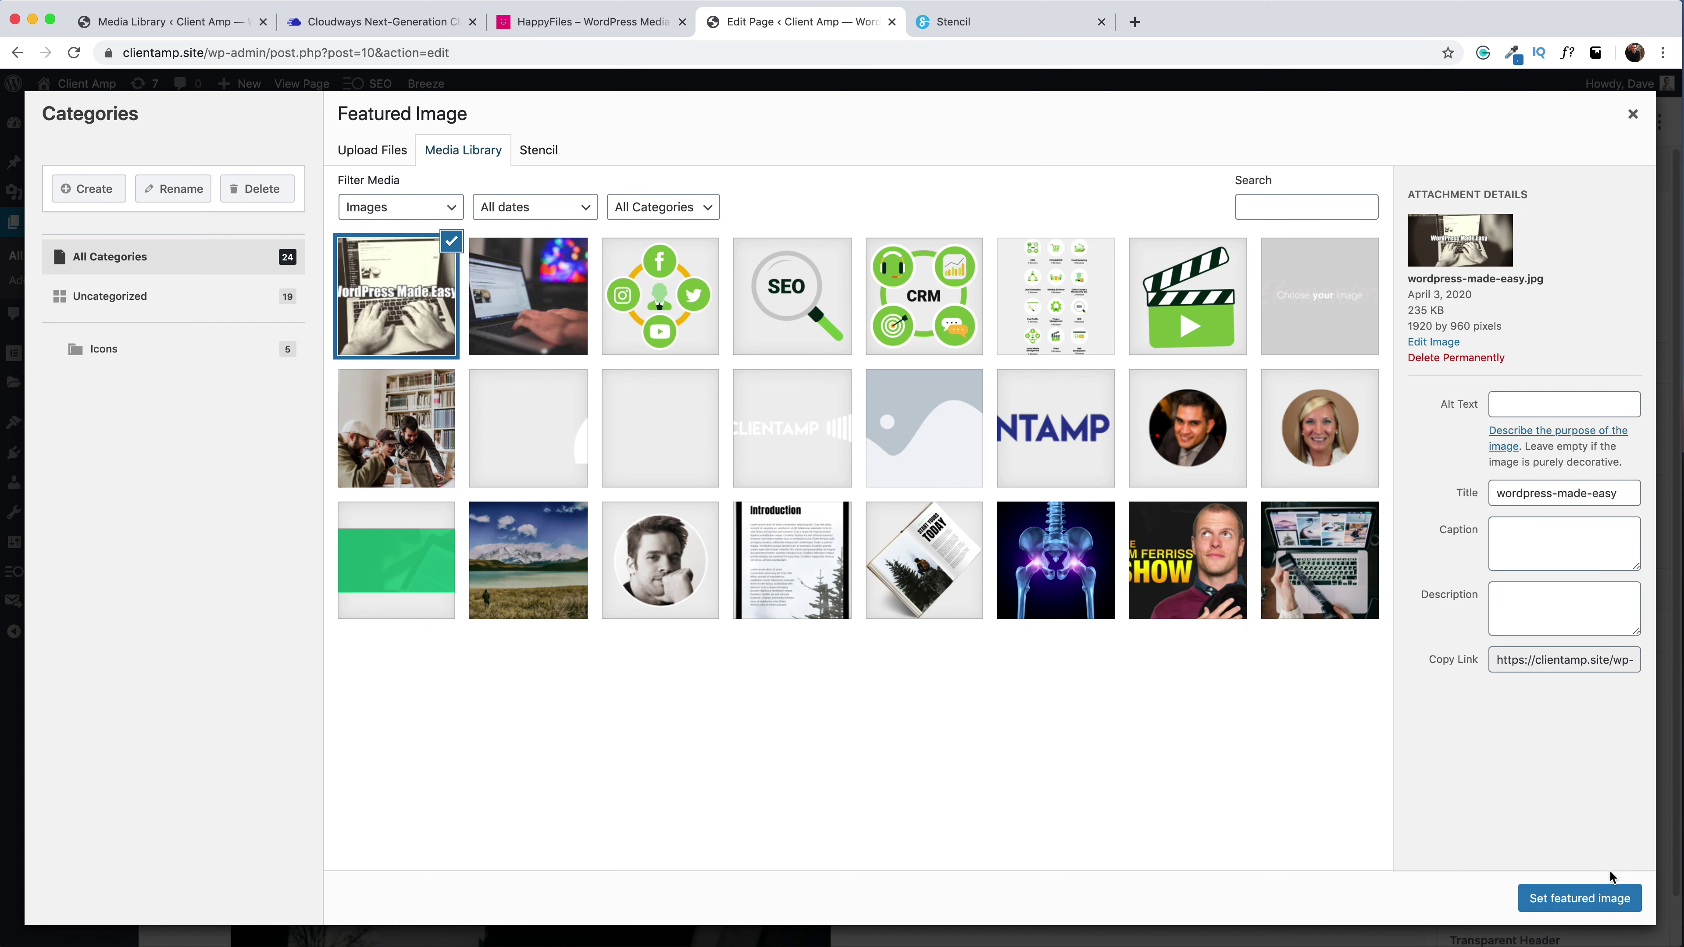
pyautogui.click(1579, 898)
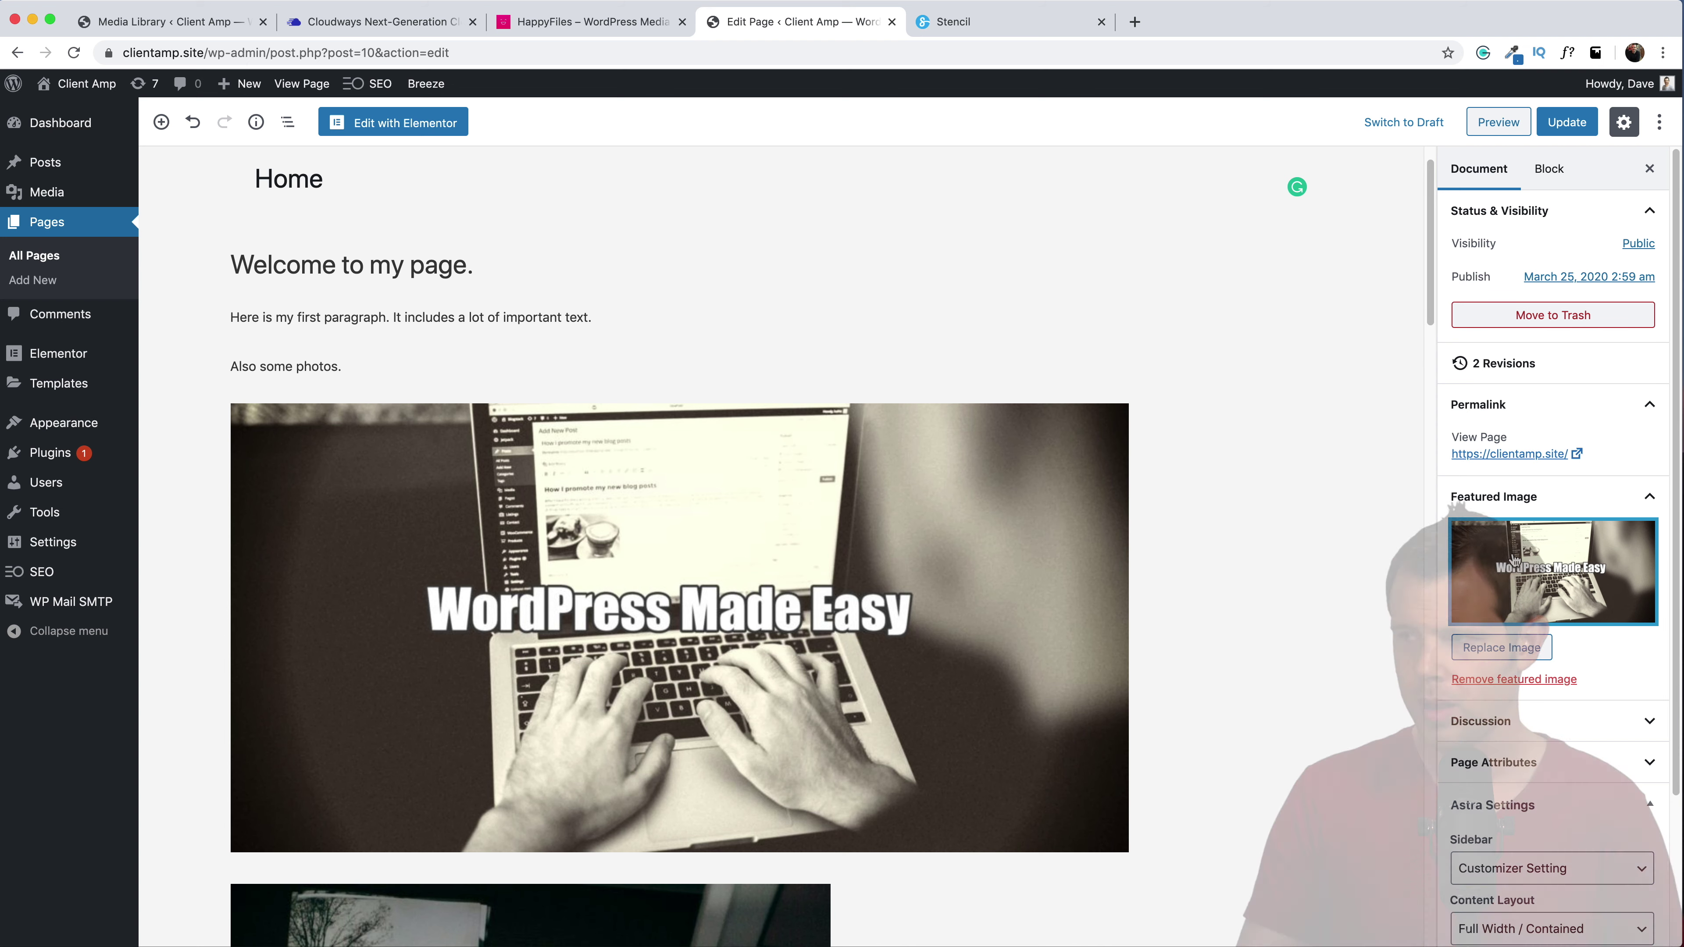
pyautogui.click(1566, 121)
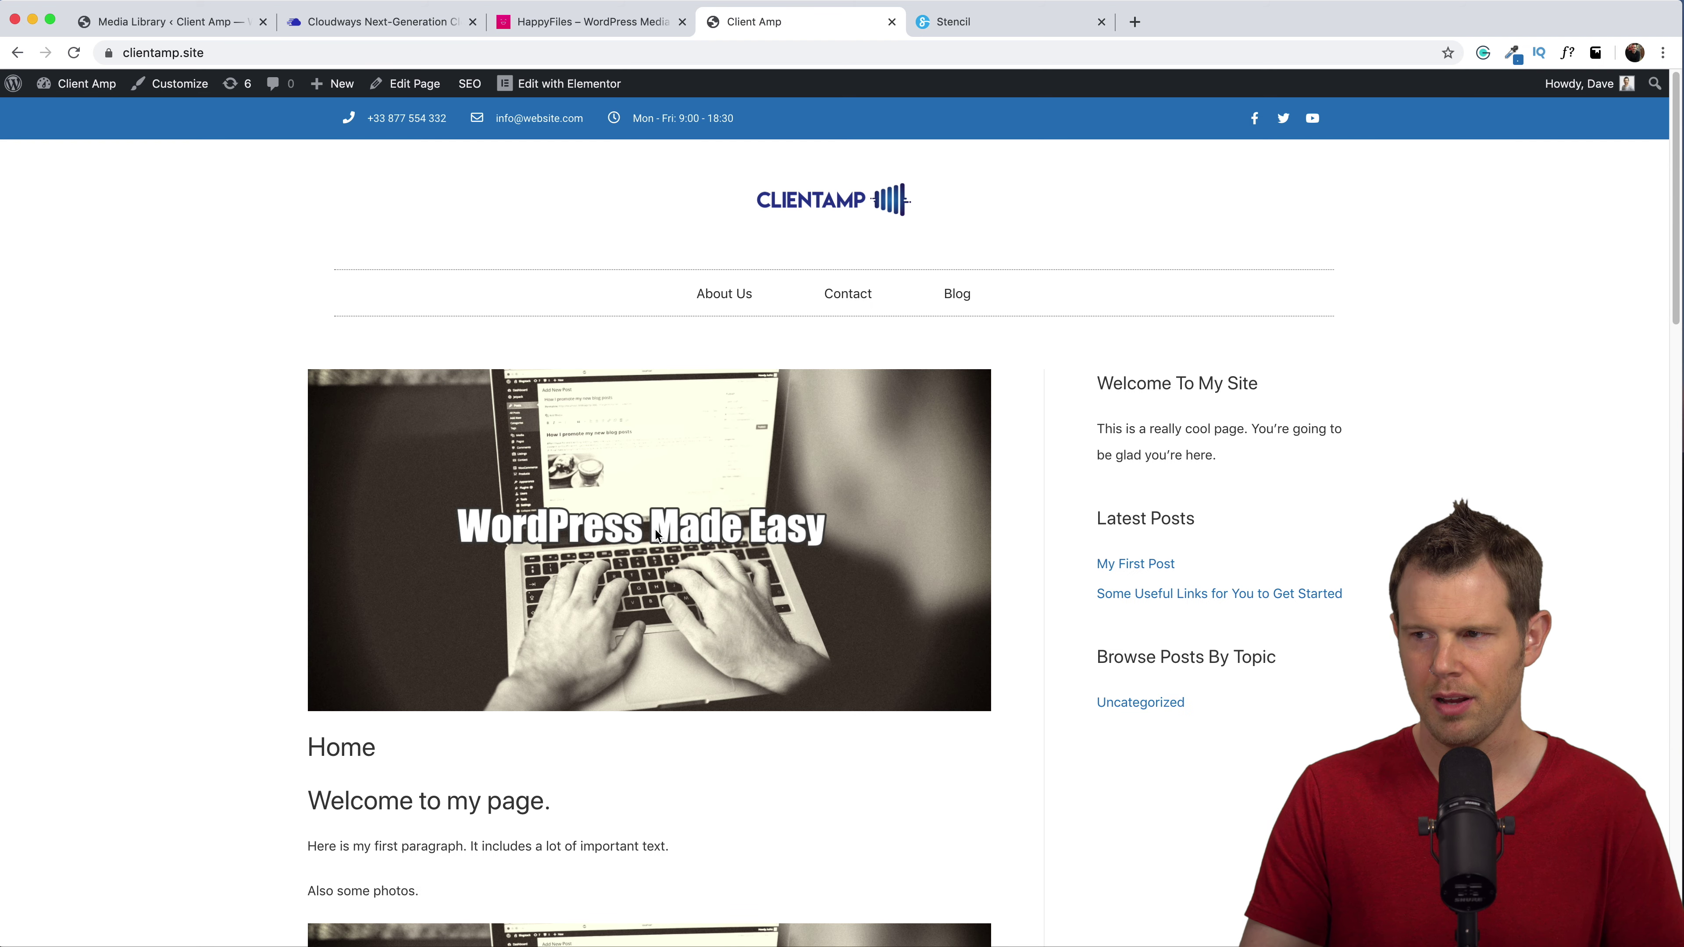